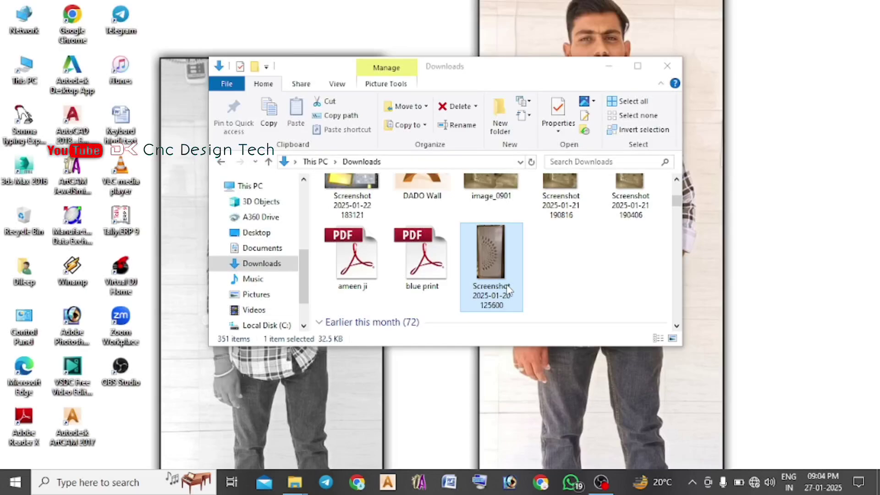
double_click(491, 267)
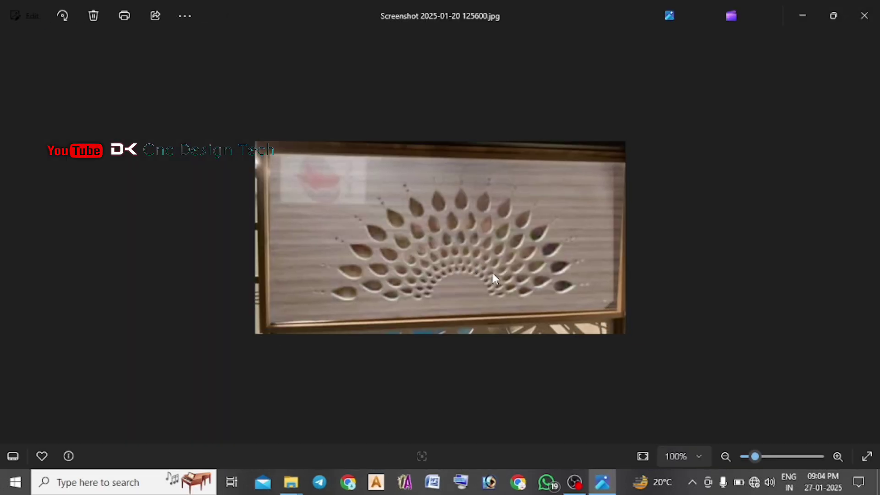
scroll(515, 245, up, 3)
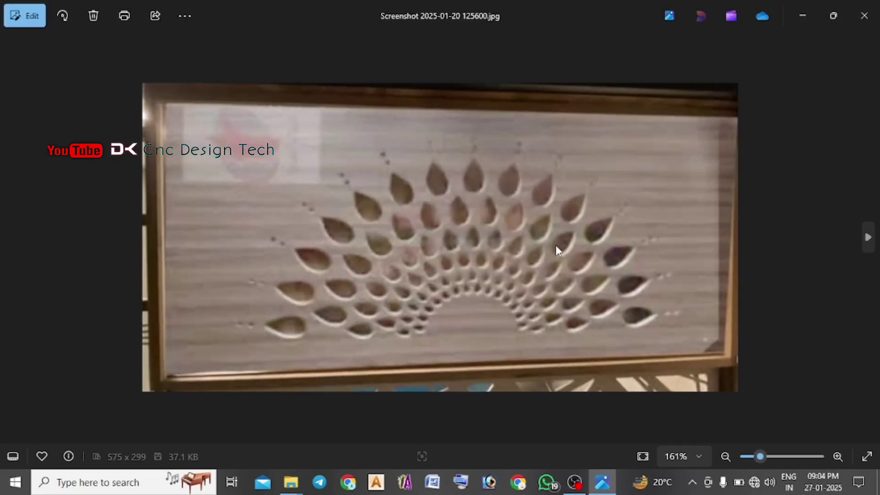
click(64, 16)
scroll(484, 244, up, 2)
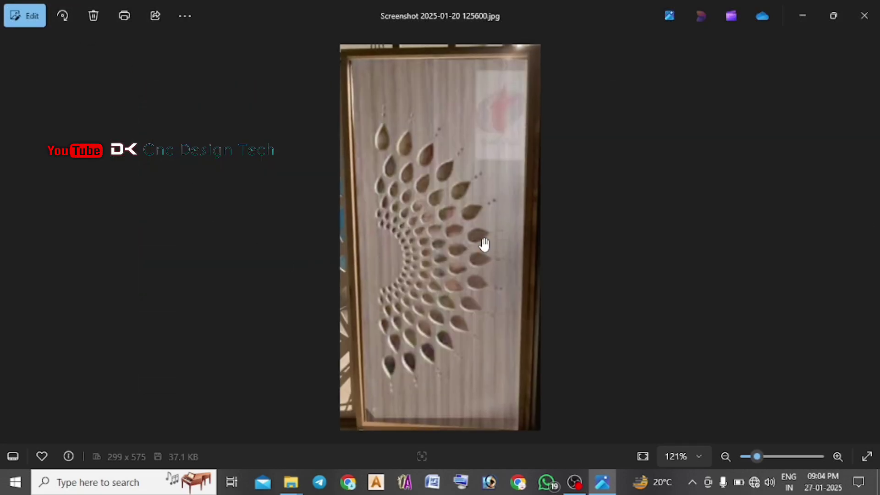
scroll(486, 257, down, 2)
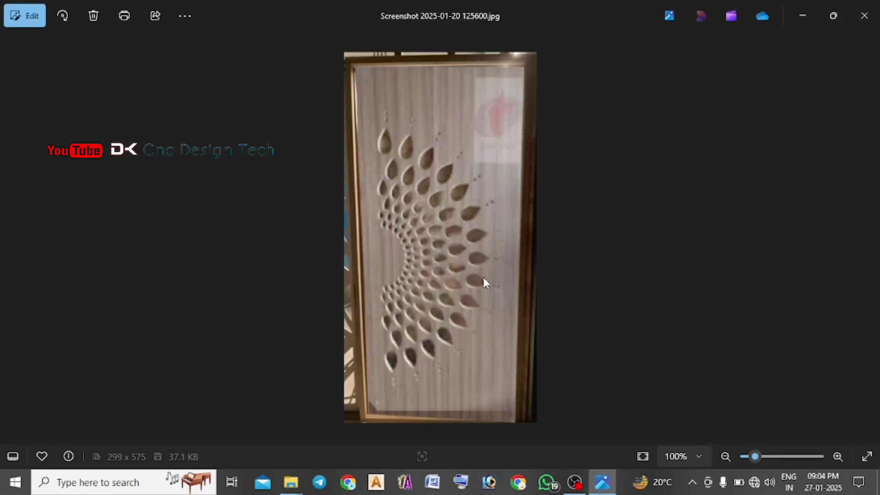
click(864, 17)
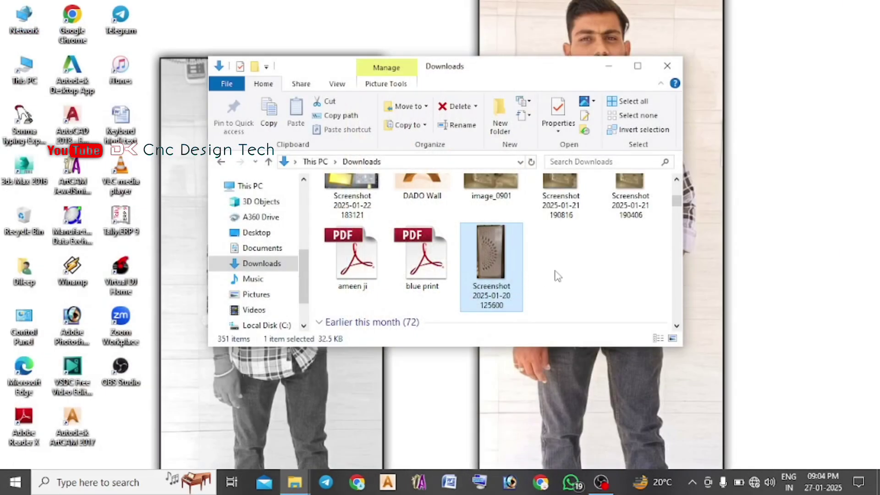
drag(491, 257, 80, 440)
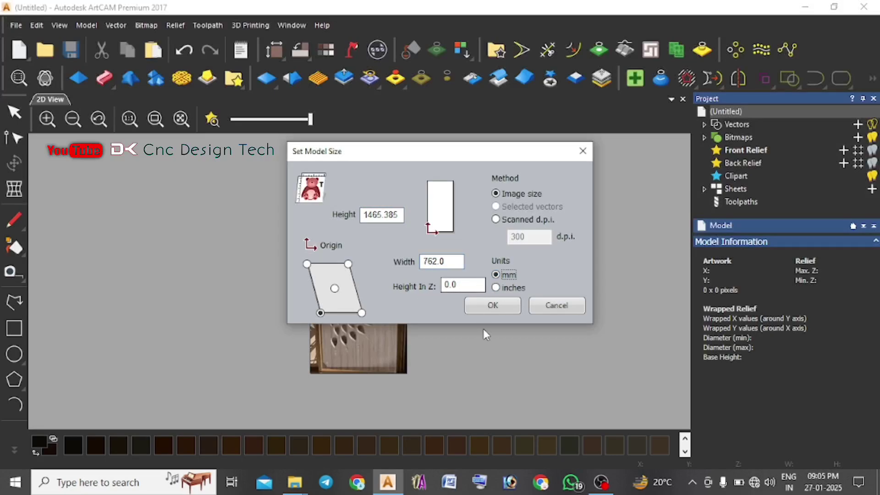
click(491, 306)
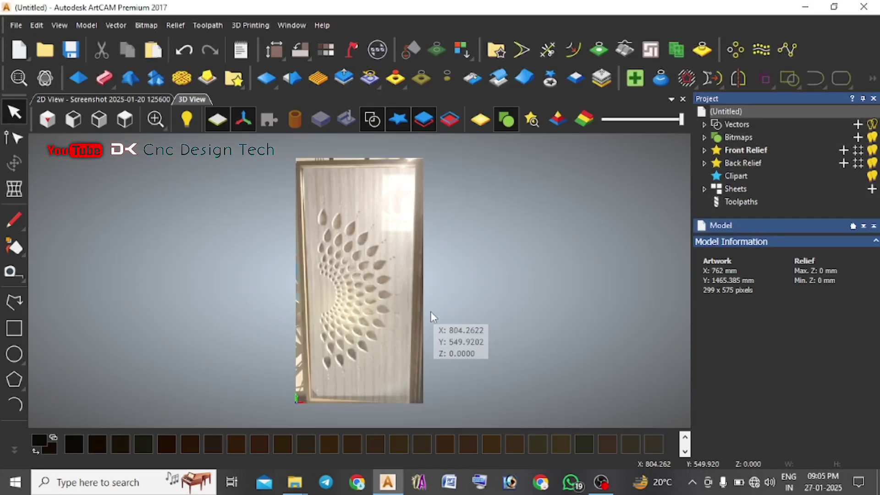
click(101, 99)
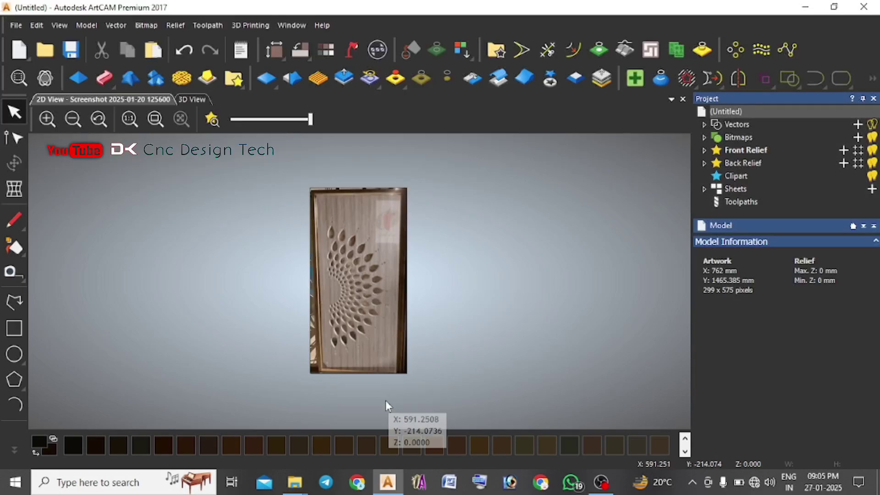
- Examine the frame and petal pattern of the reference panel image up close
scroll(365, 380, up, 3)
scroll(372, 335, down, 3)
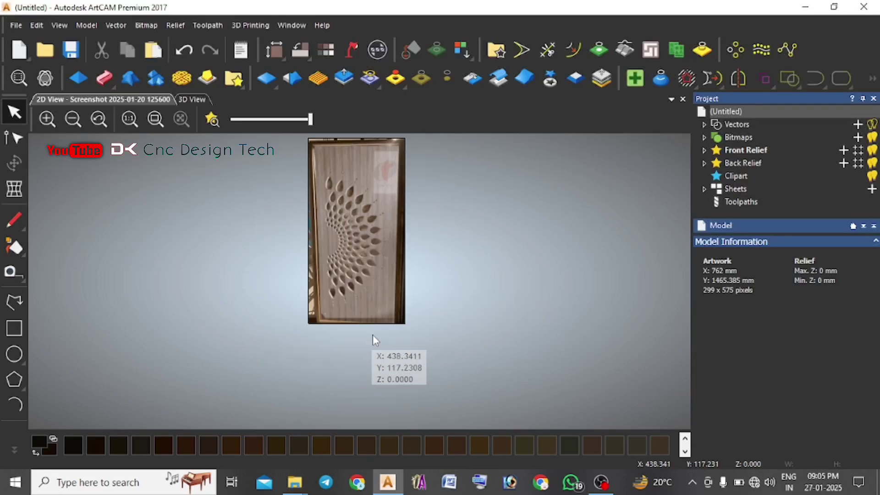
scroll(391, 195, up, 2)
scroll(396, 252, down, 2)
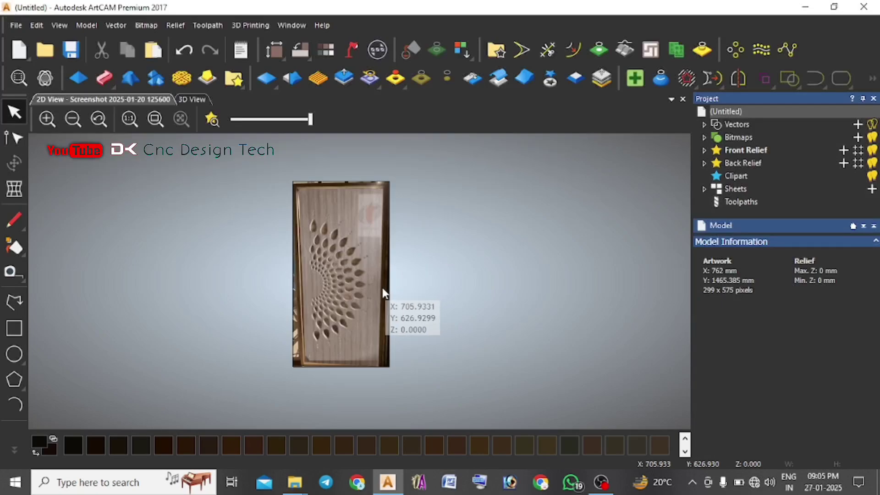
scroll(381, 288, up, 2)
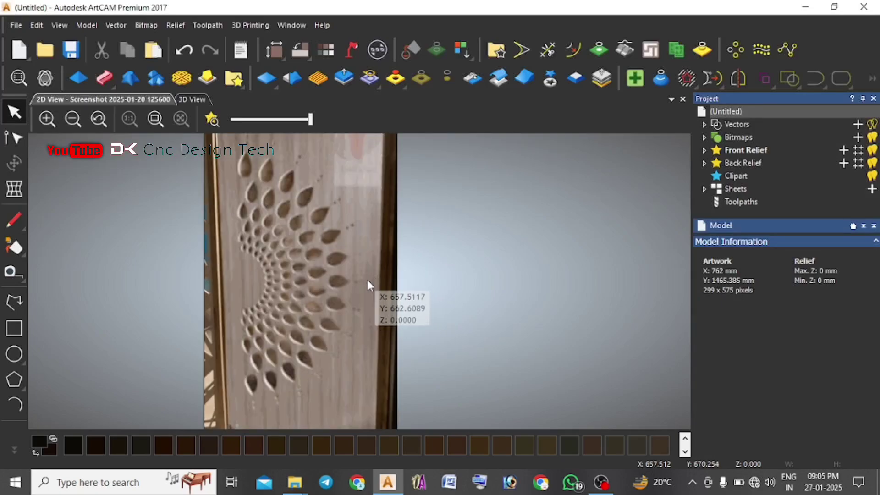
scroll(321, 270, down, 2)
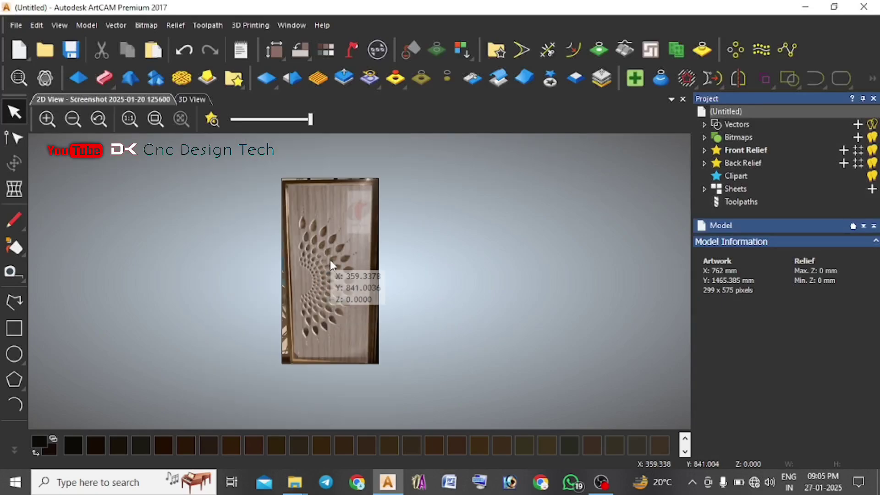
scroll(350, 281, up, 2)
scroll(238, 306, down, 2)
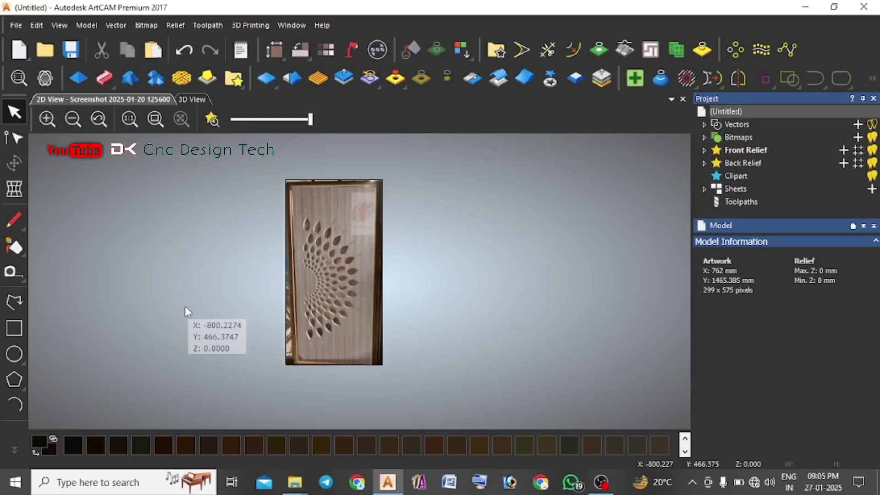
- Draw a 762 × 1465.385 mm rectangle around the panel image and offset it 38.1 mm inwards with sharp corners
click(16, 327)
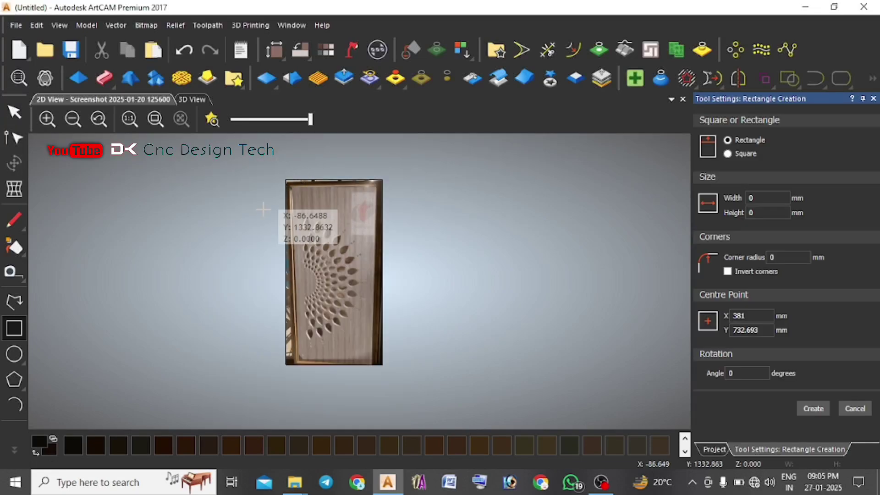
drag(286, 180, 383, 366)
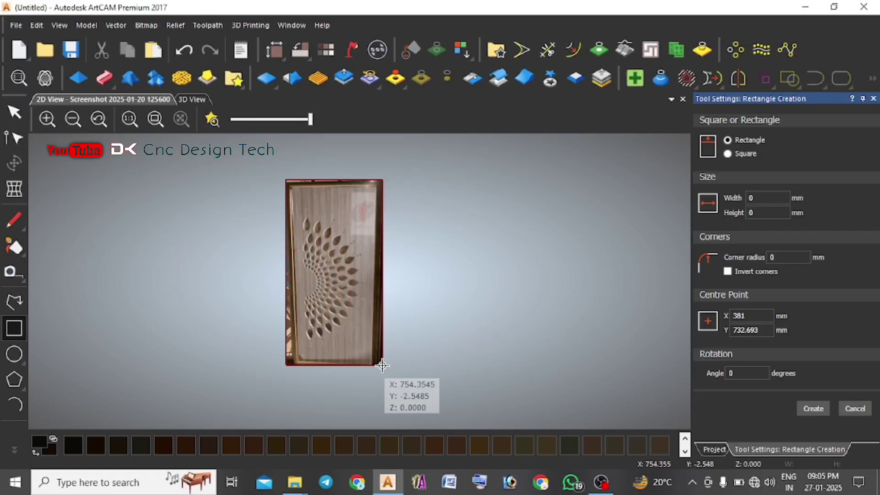
click(573, 49)
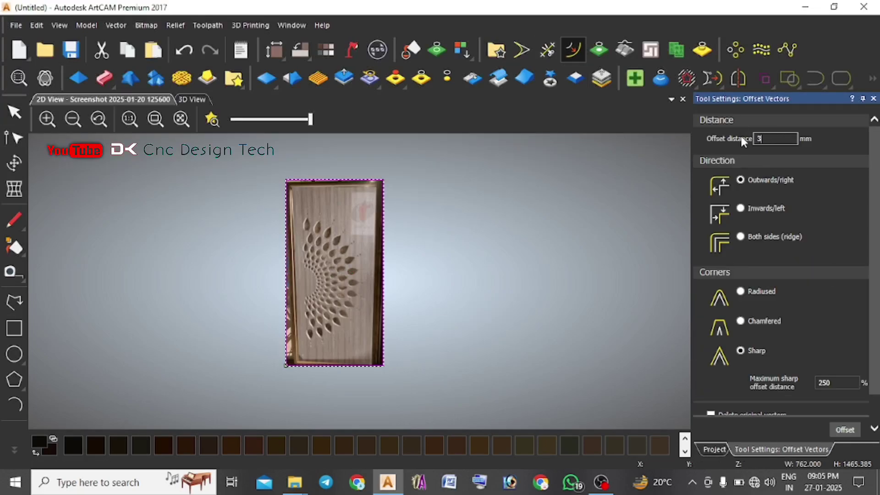
text(.1)
click(741, 208)
scroll(750, 332, down, 1)
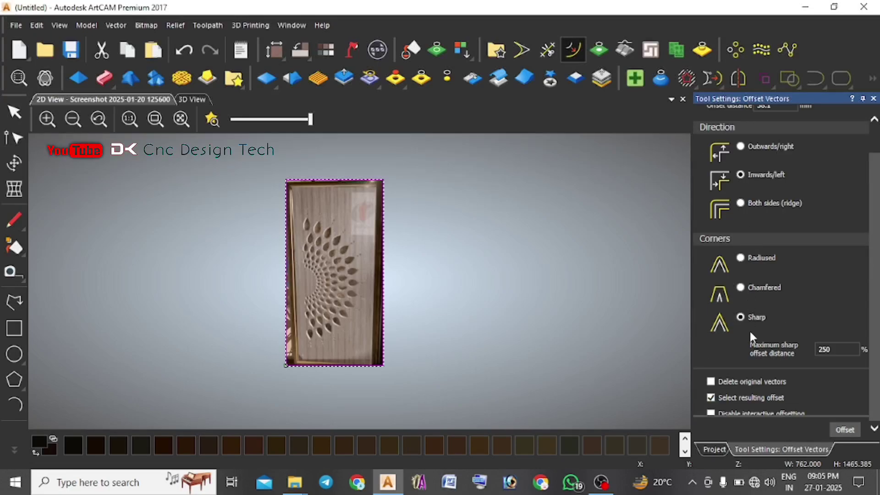
click(842, 431)
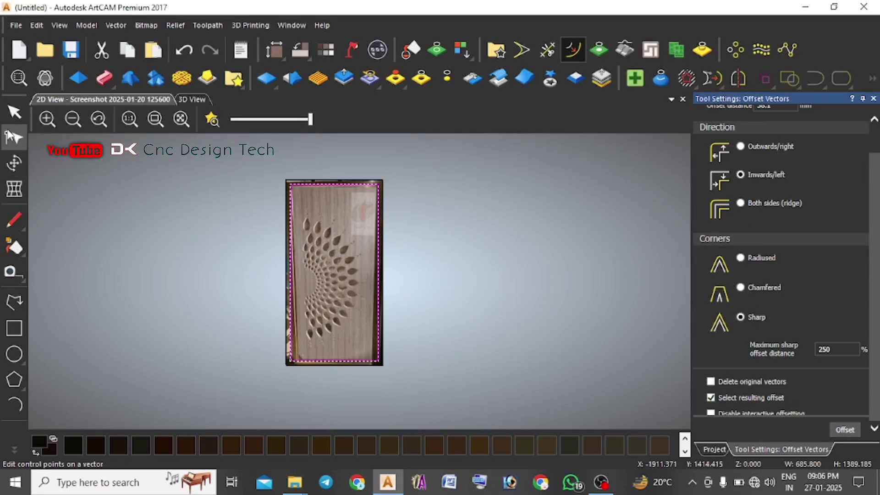
click(13, 111)
click(236, 333)
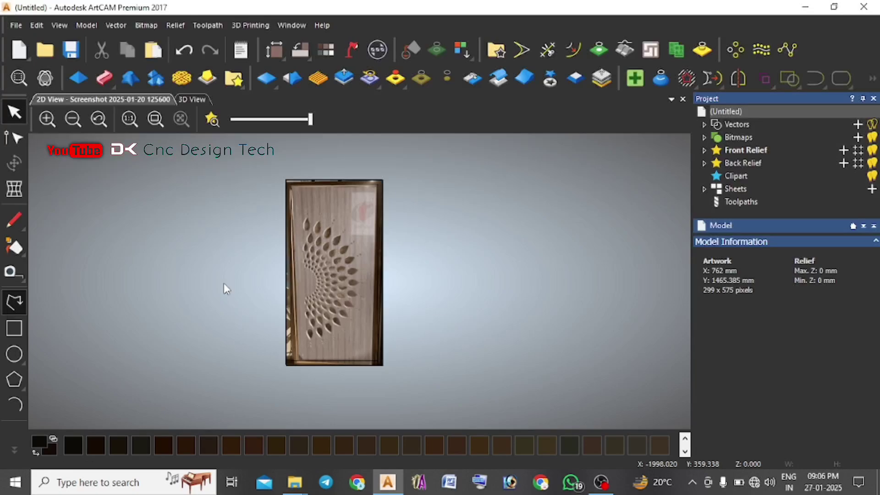
- Draw a horizontal polyline about 1483 mm long across the panel and centre it on the model
key(p)
click(260, 276)
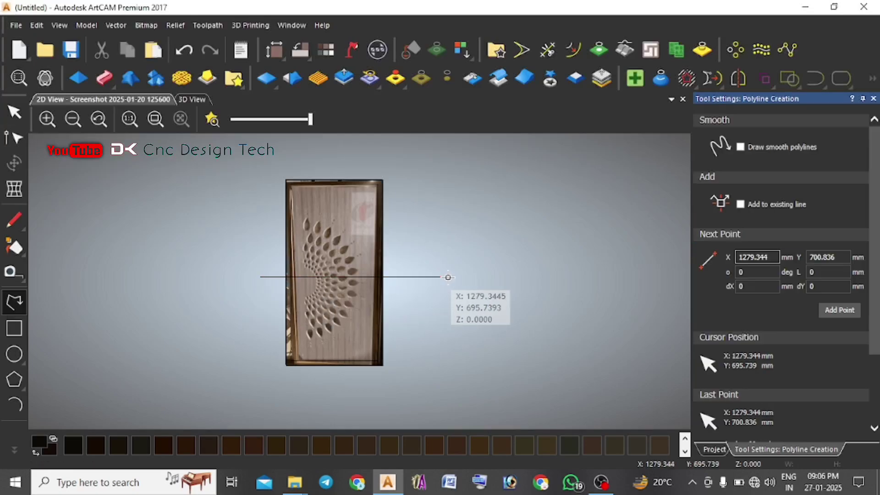
key(Escape)
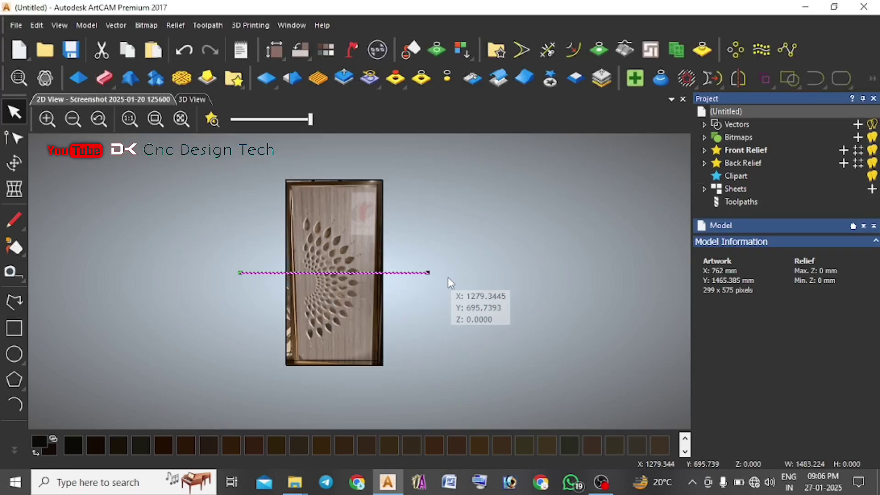
- Move the horizontal line down onto the axis of the middle petal in the outer row
scroll(325, 282, up, 4)
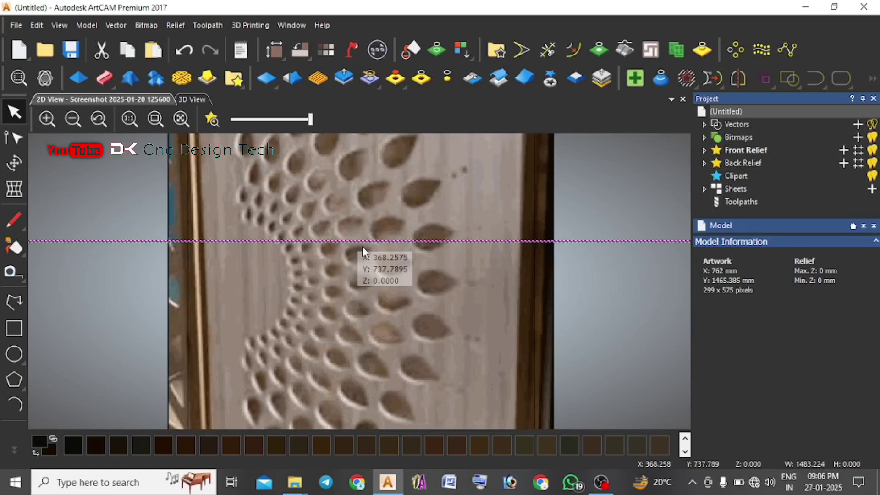
scroll(407, 303, down, 1)
scroll(406, 286, up, 1)
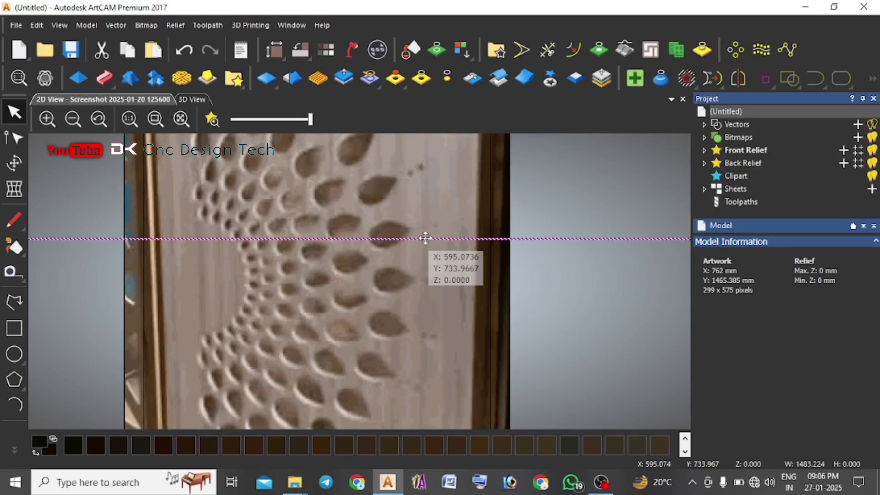
drag(425, 237, 424, 280)
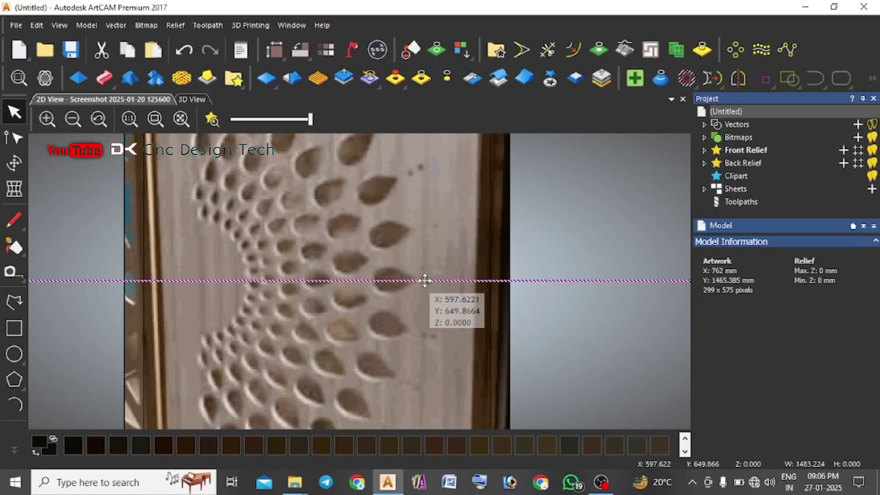
click(225, 277)
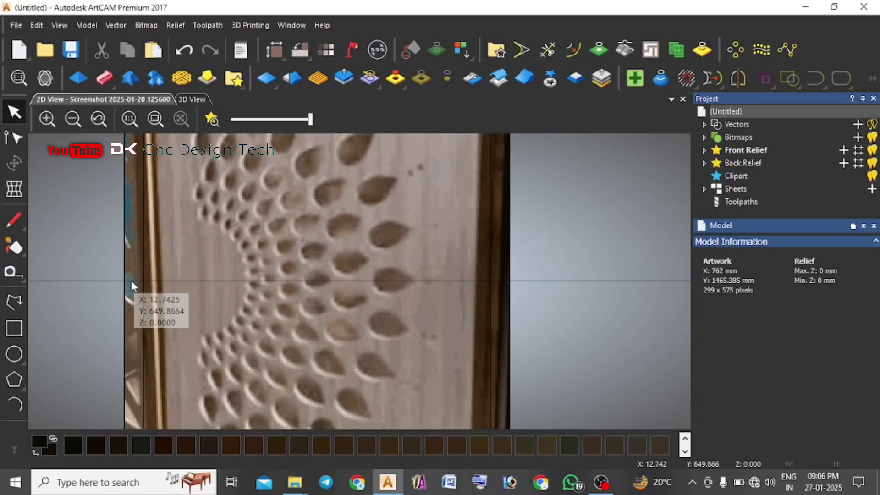
- Fade the reference image and draw a circle centred where the horizontal line crosses the left inner border, clear of the innermost petals
drag(309, 120, 273, 120)
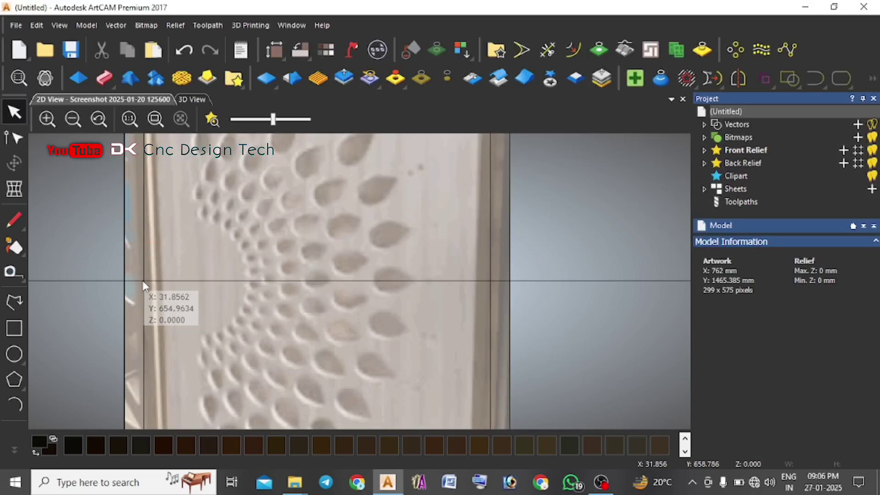
click(13, 353)
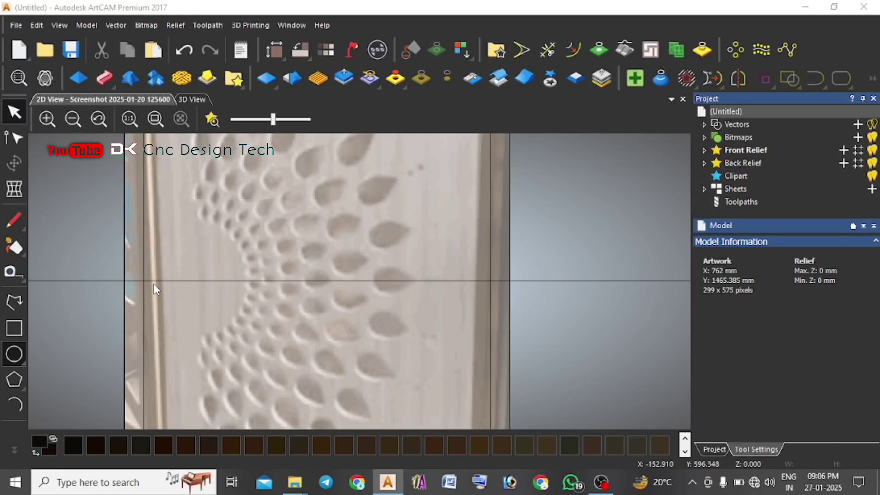
drag(144, 281, 164, 354)
key(Escape)
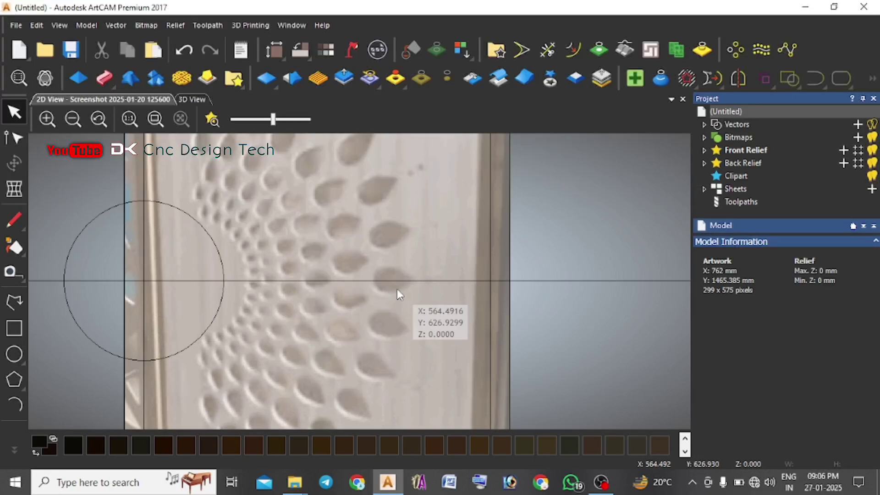
- Make the reference image slightly more opaque and inspect the outer petals and the dots beyond their tips
scroll(396, 291, down, 3)
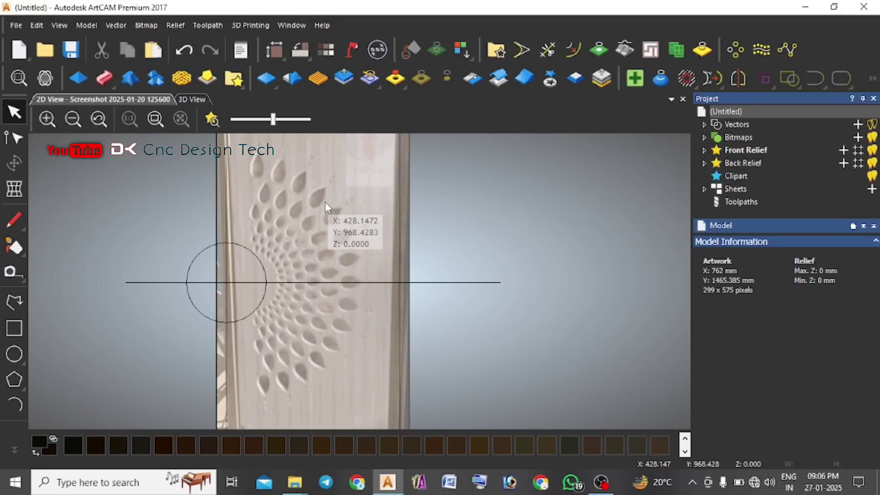
drag(276, 122, 287, 120)
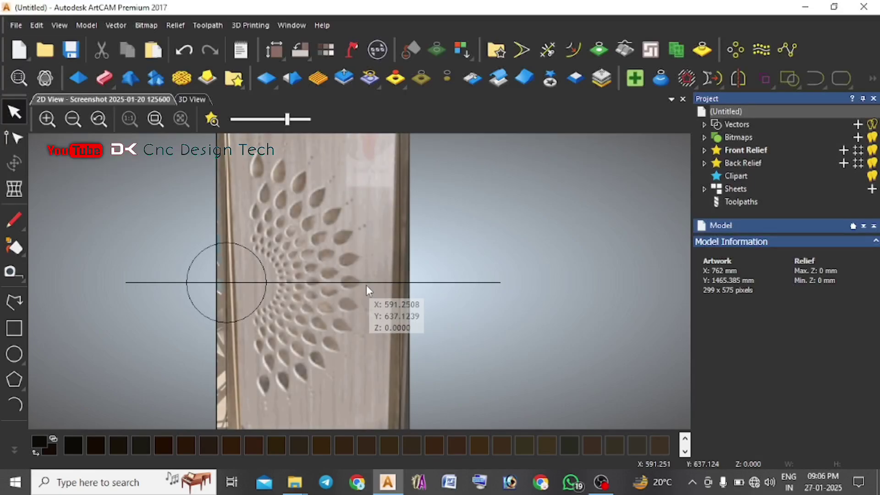
scroll(367, 287, up, 2)
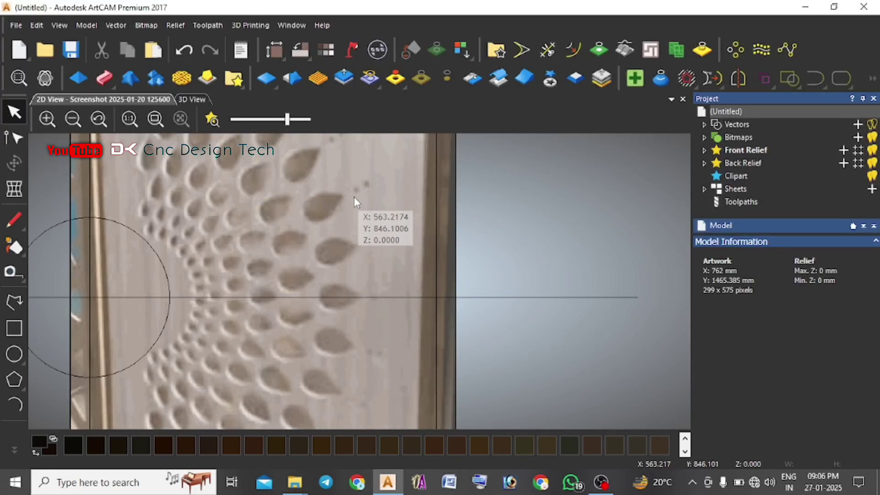
scroll(371, 185, up, 2)
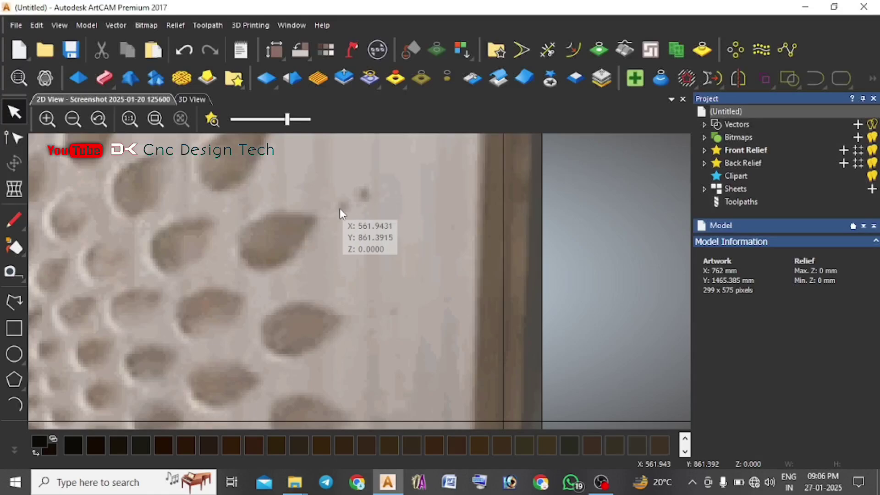
scroll(394, 321, down, 2)
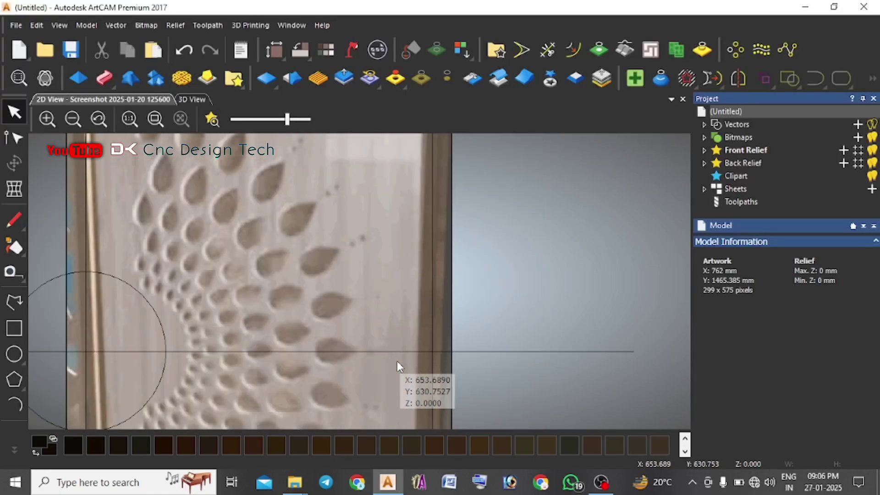
scroll(396, 361, down, 2)
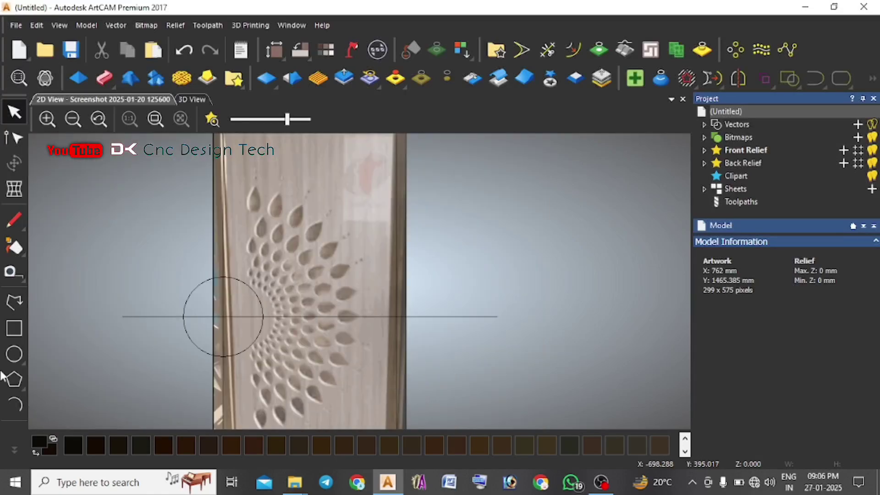
- Trace the upper edge of the middle outer petal from its tip on the horizontal line with two arcs, radii about 139 mm and 41 mm
click(19, 402)
scroll(399, 320, up, 2)
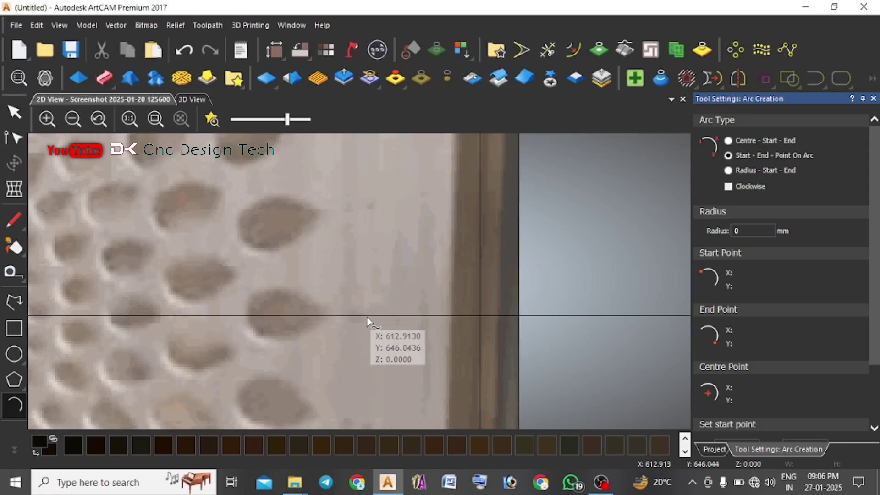
scroll(330, 319, up, 1)
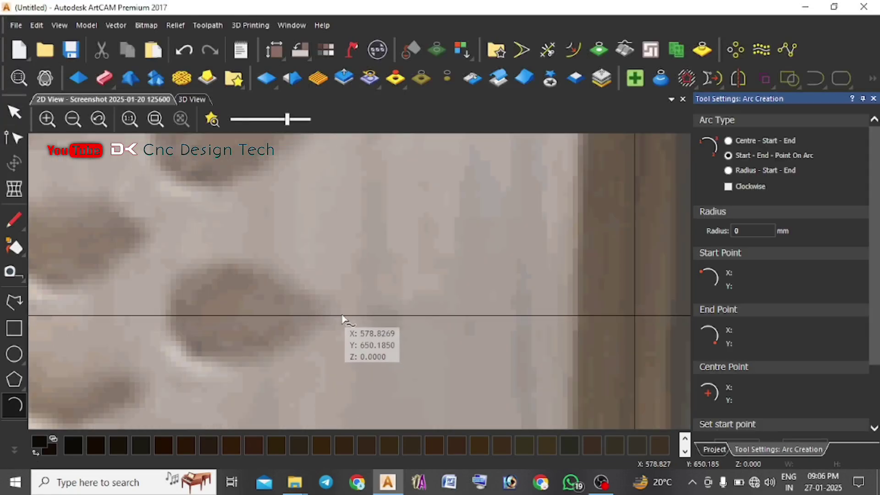
click(342, 315)
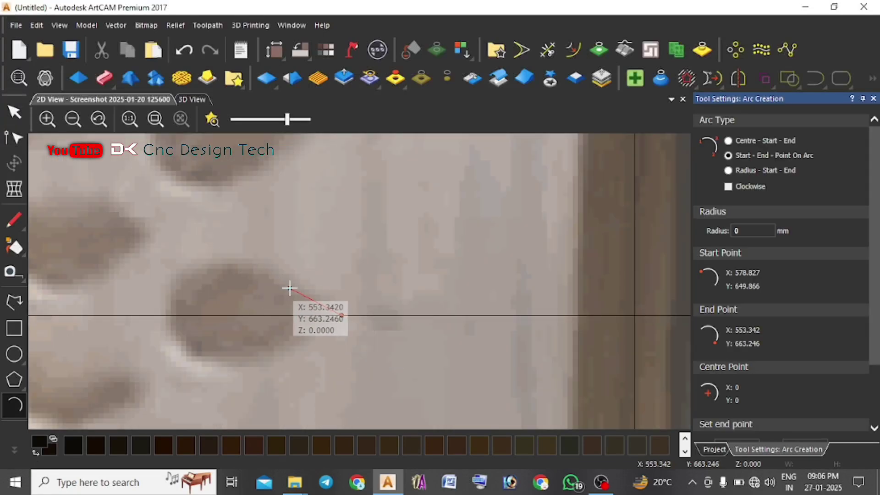
scroll(290, 288, up, 2)
click(250, 278)
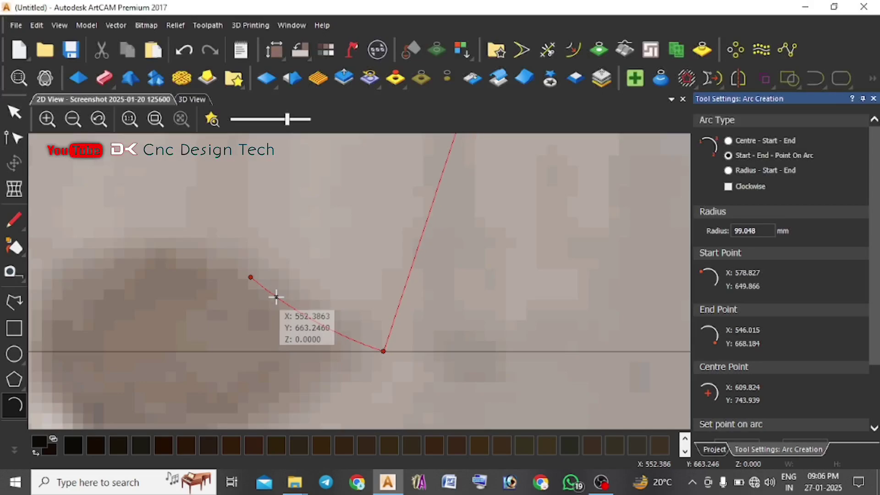
click(275, 297)
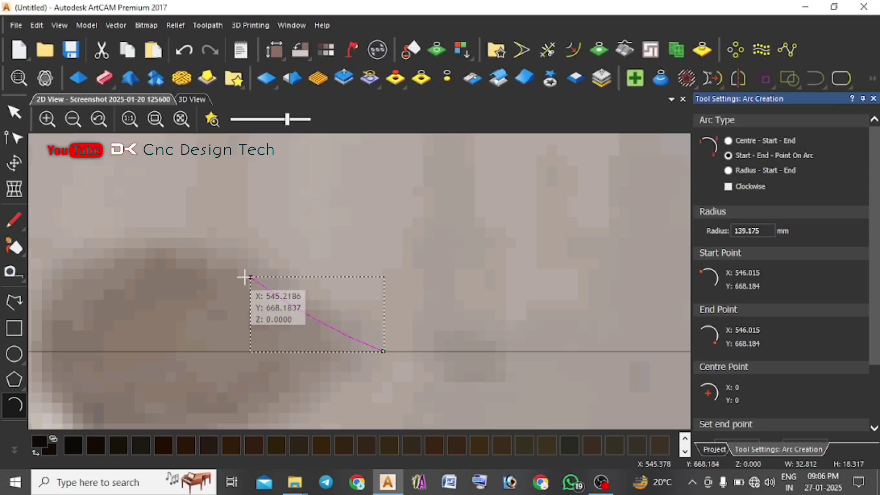
scroll(244, 277, down, 2)
click(202, 293)
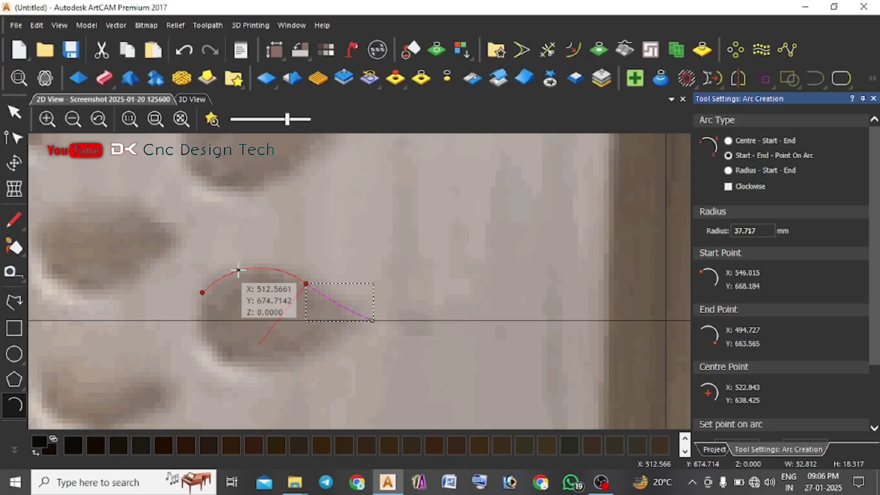
click(238, 271)
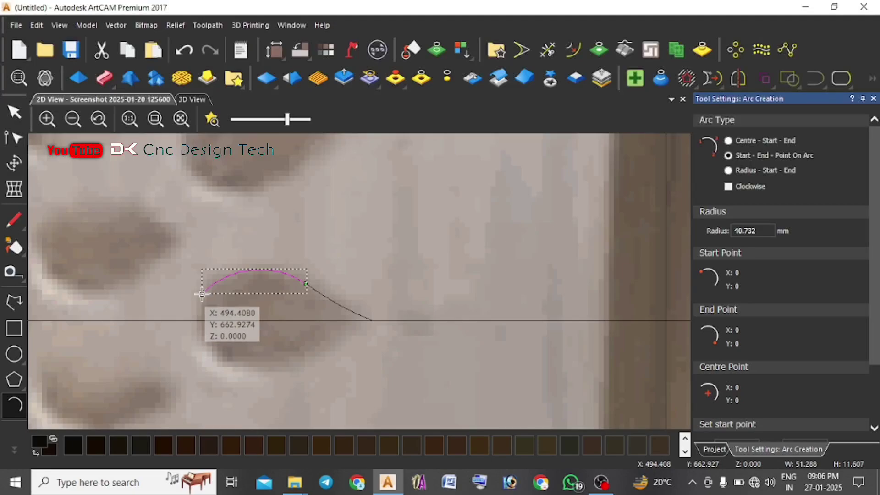
- Draw a third arc from the end of the upper edge down to the horizontal line around the petal's blunt end
click(202, 293)
scroll(198, 326, up, 2)
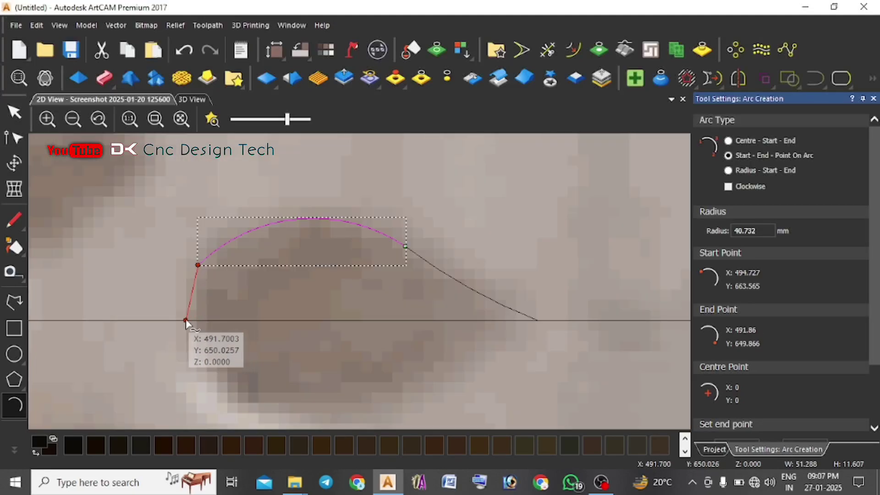
click(185, 319)
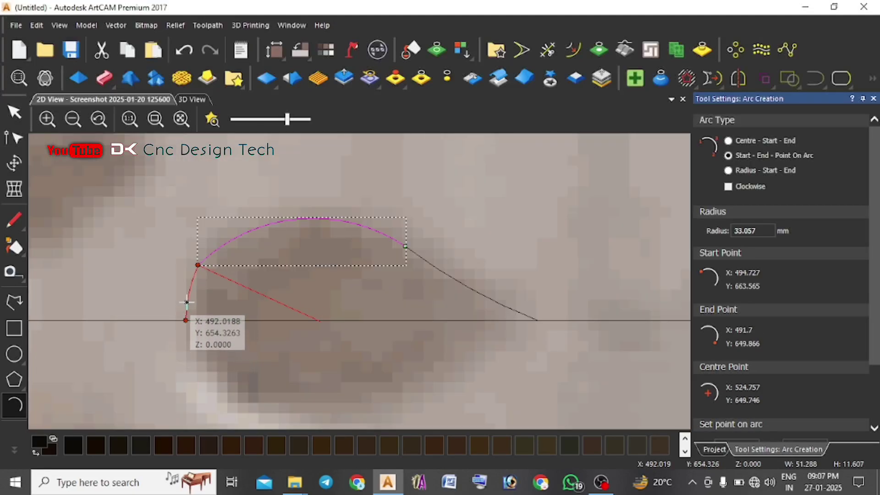
click(188, 307)
key(Escape)
key(Escape)
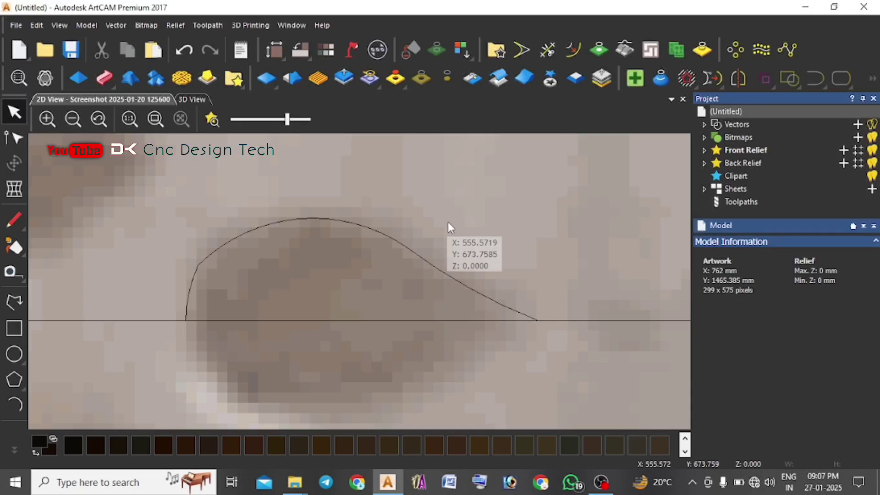
- Join the three arcs of the half petal into one vector with a 0.025 mm tolerance
drag(508, 198, 158, 290)
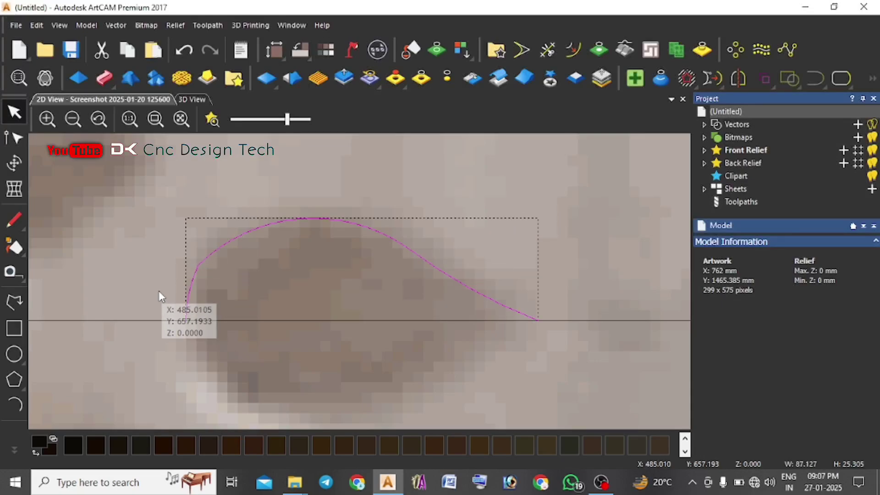
key(j)
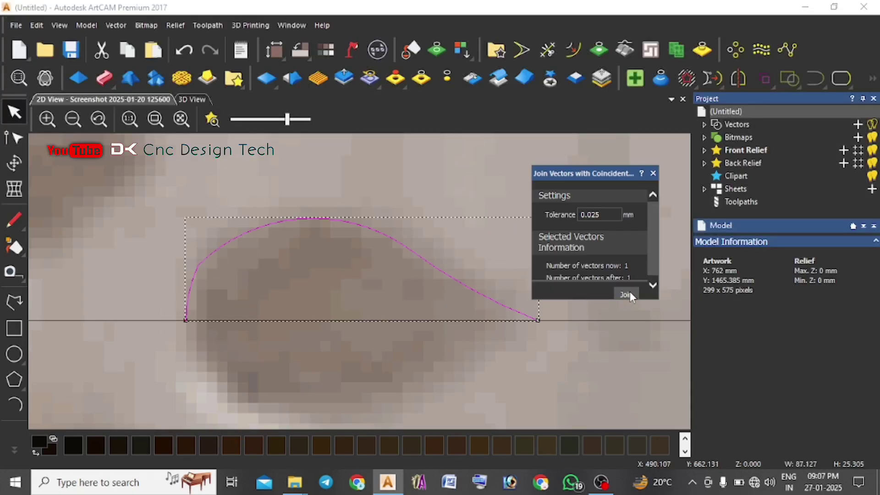
click(654, 173)
- Smooth the nodes where the arcs of the half-petal outline meet
key(n)
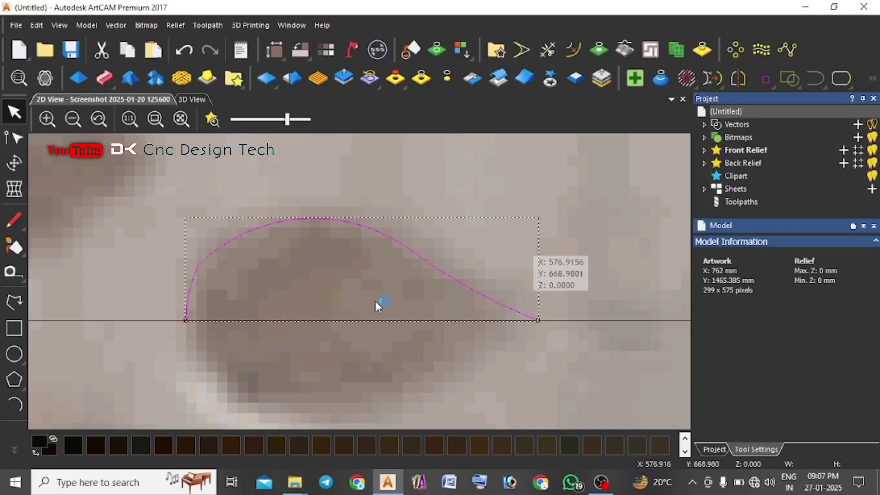
click(406, 246)
scroll(186, 329, up, 2)
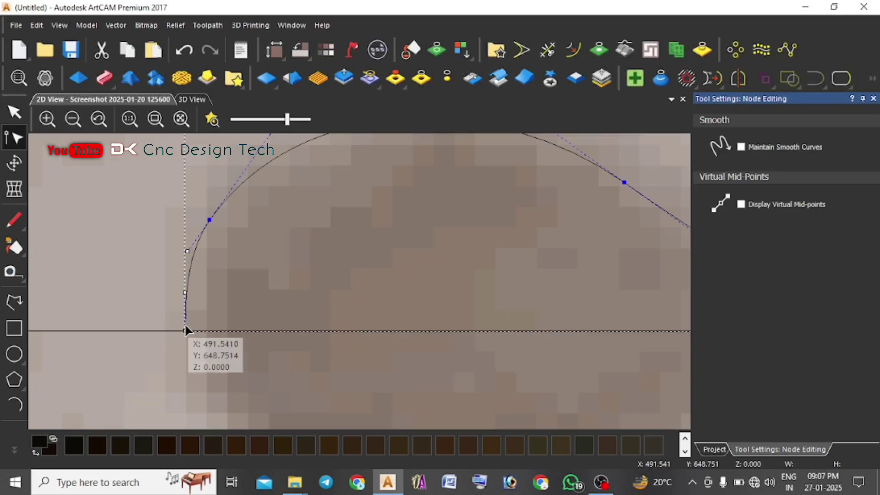
scroll(255, 276, down, 1)
click(14, 113)
scroll(435, 281, down, 1)
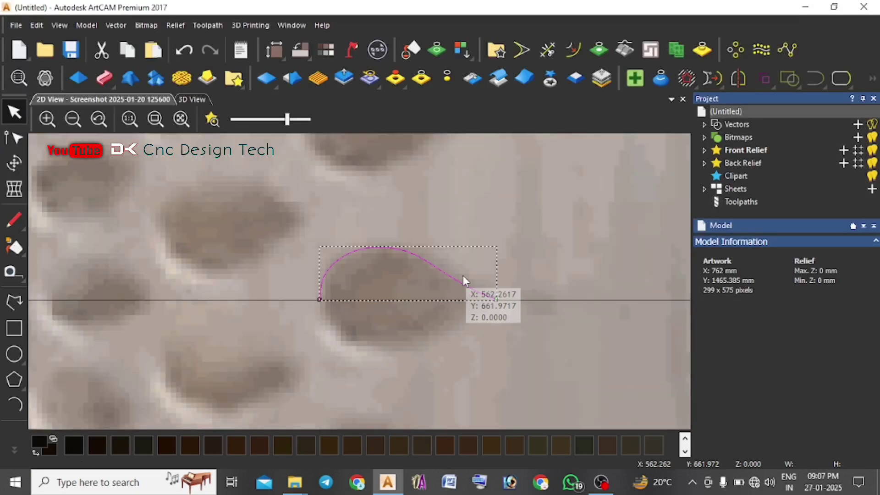
- Mirror a copy of the half petal downward across the horizontal line, joining the mirrored vectors into a closed outline
click(735, 79)
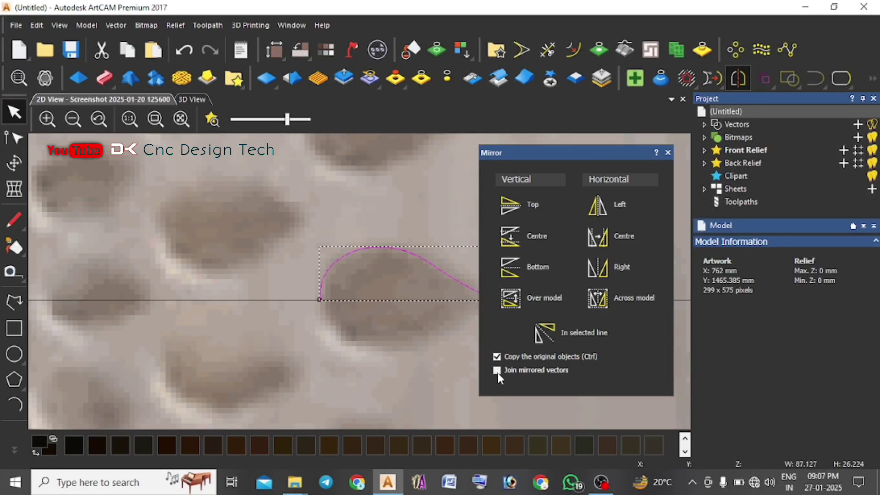
click(497, 370)
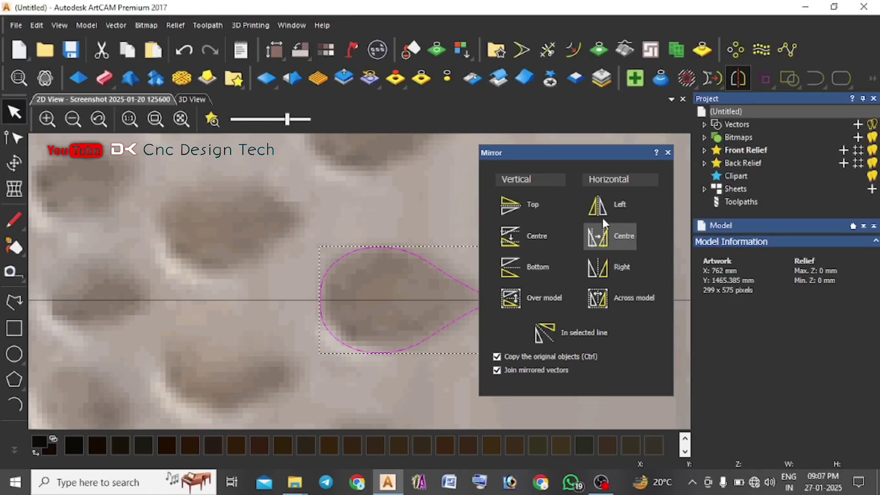
click(667, 153)
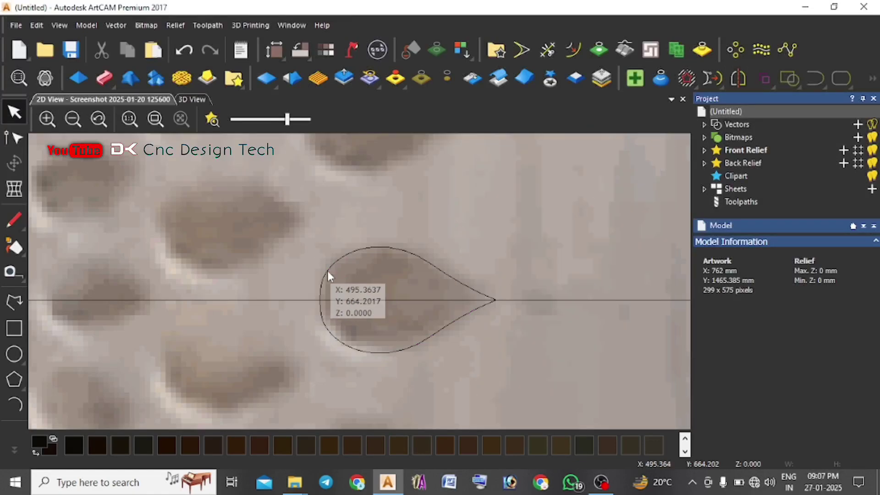
- Smooth the node at the petal's blunt end where the outline crosses the horizontal line
click(324, 282)
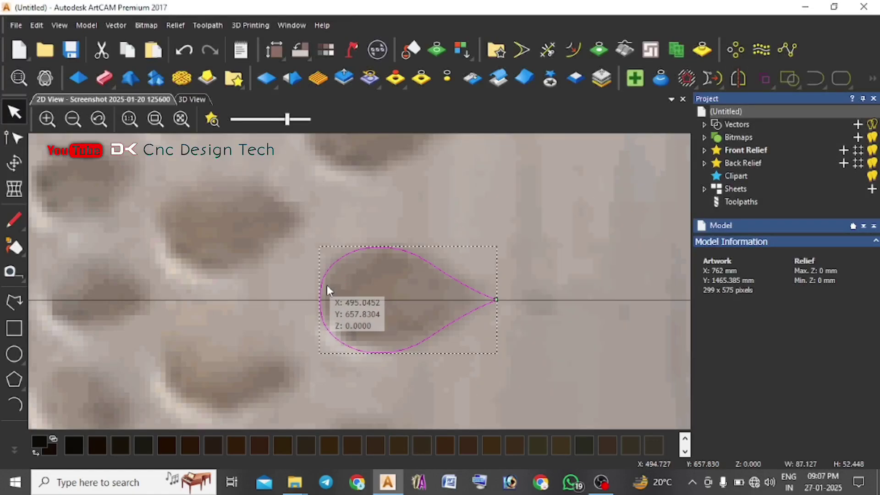
key(n)
scroll(331, 304, up, 5)
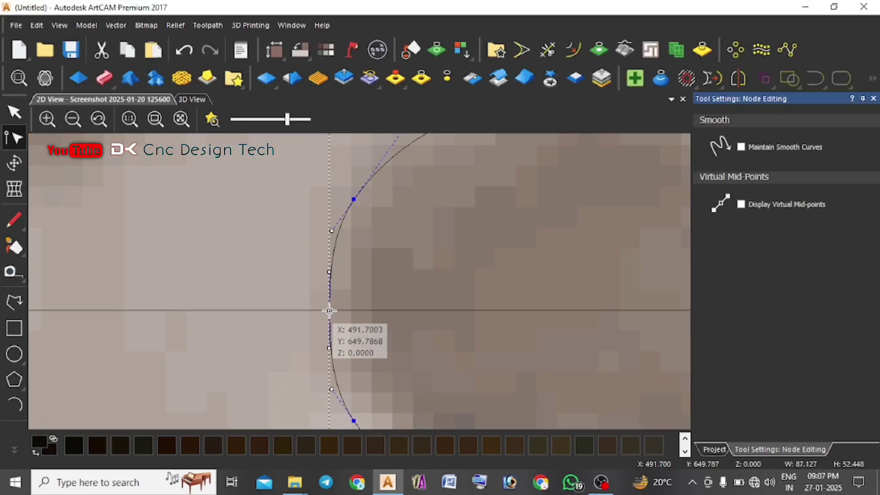
click(329, 310)
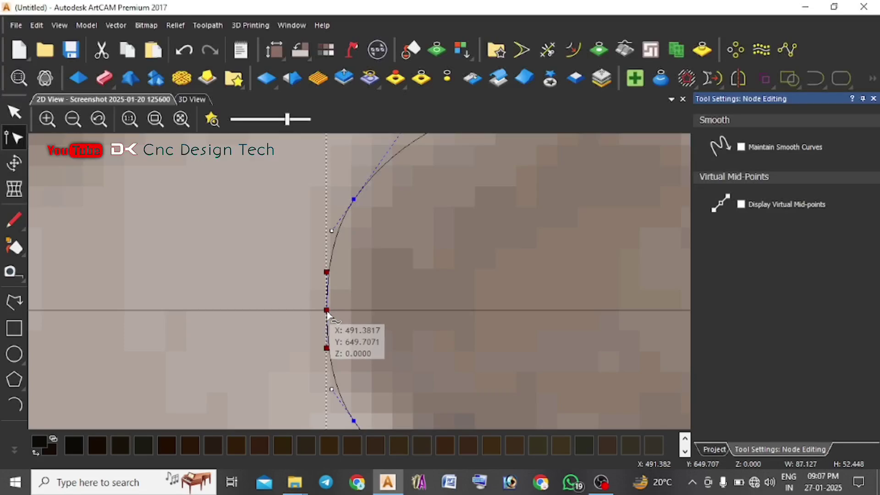
click(403, 288)
scroll(403, 287, down, 3)
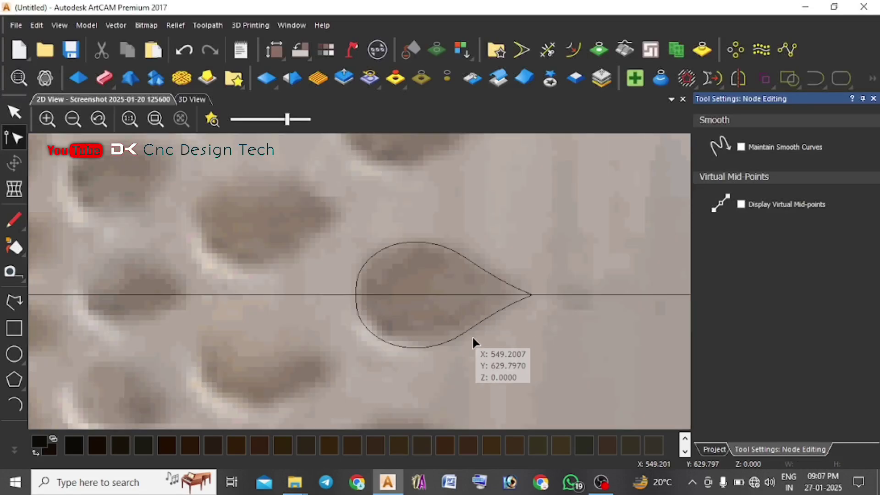
click(16, 112)
- Draw a circle of about 6 mm radius centred on the horizontal line over the dot beyond the petal tip
scroll(467, 284, down, 3)
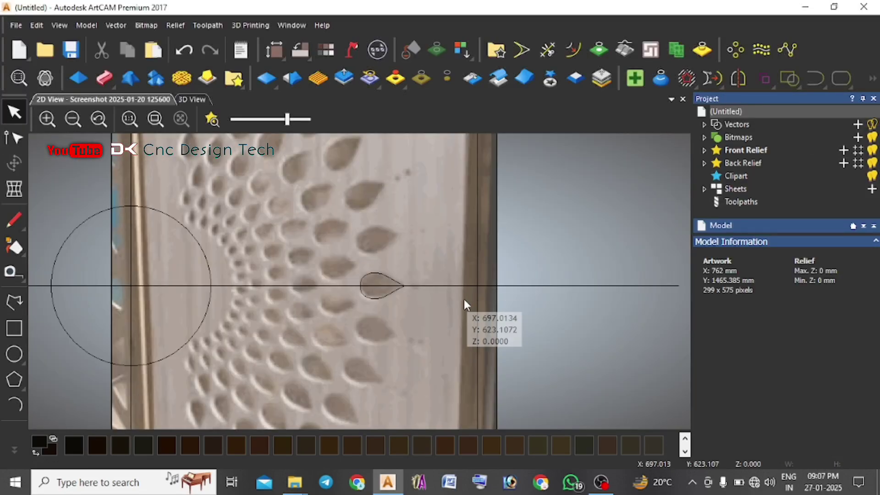
scroll(432, 285, up, 1)
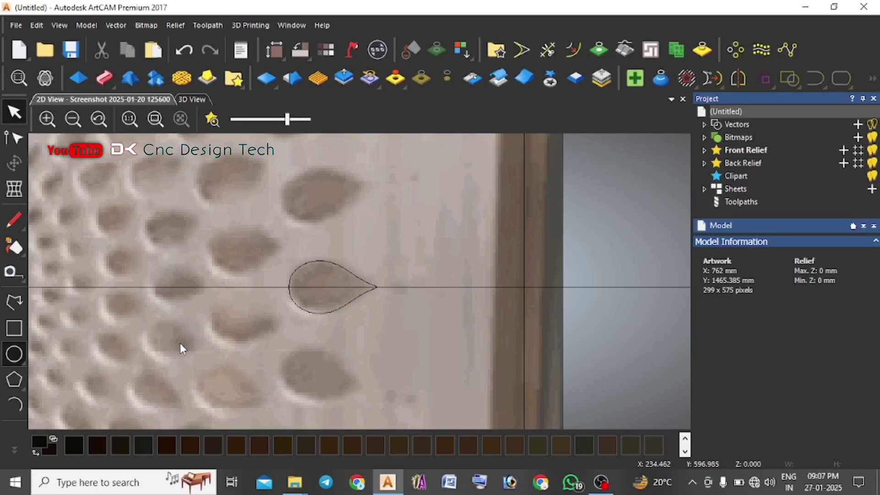
scroll(407, 295, up, 3)
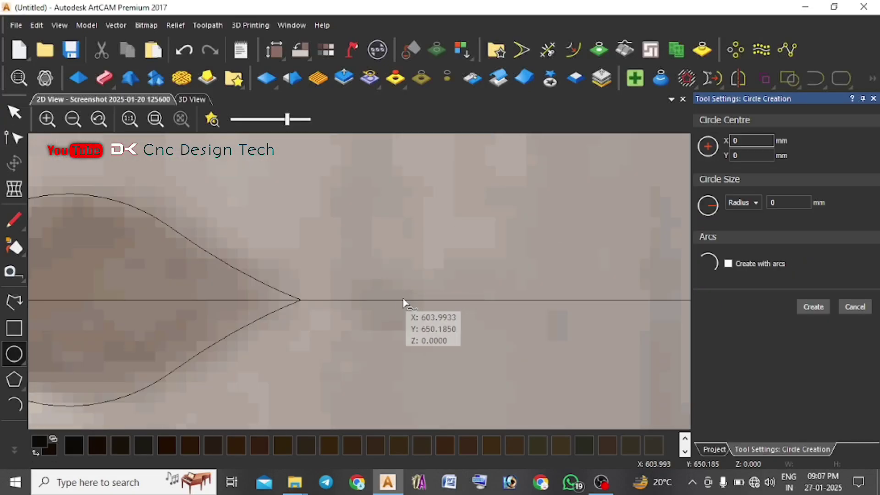
click(397, 299)
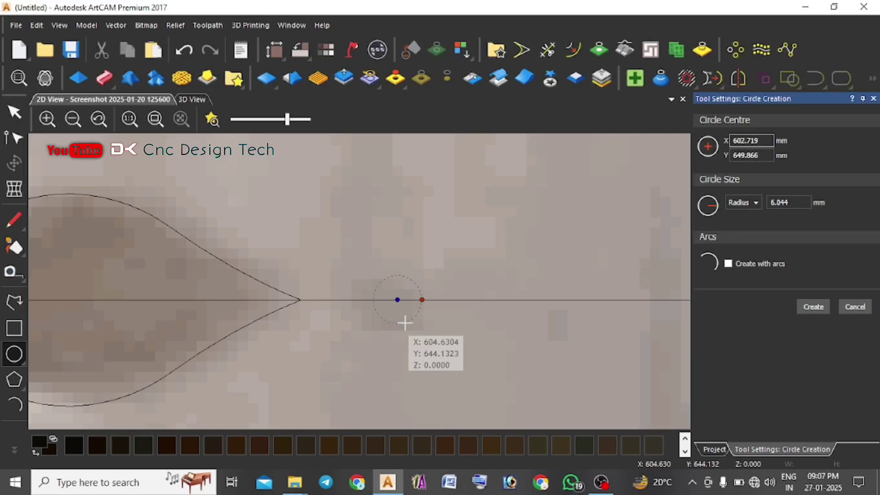
scroll(405, 323, down, 4)
scroll(405, 294, up, 3)
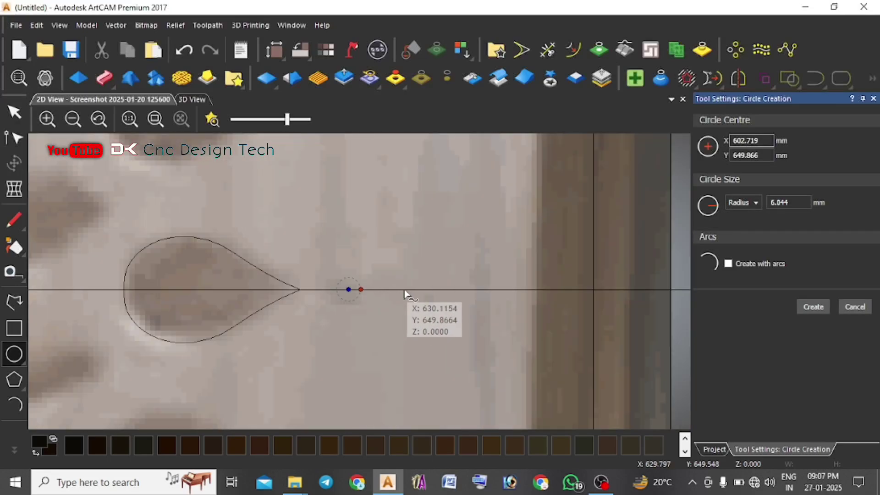
scroll(405, 294, up, 3)
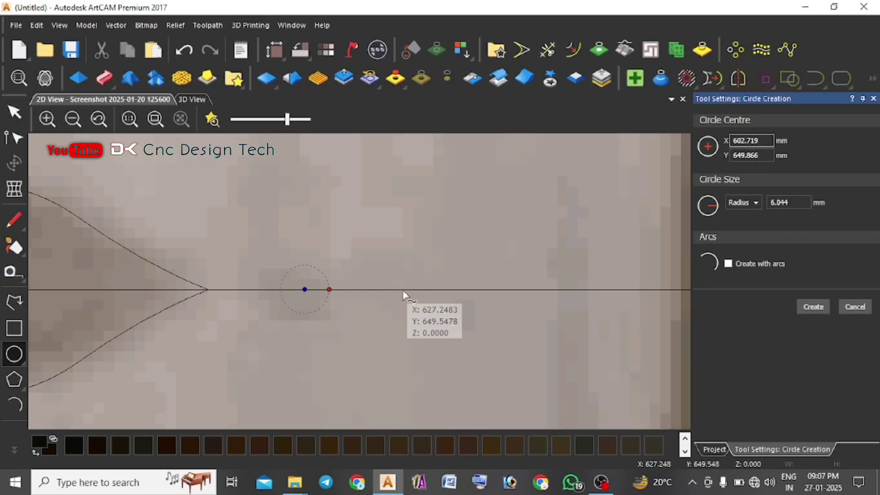
key(Return)
- Try to enlarge the dot circle to about 15.4 × 15.5 mm without locking its proportions, and undo the resize
click(15, 170)
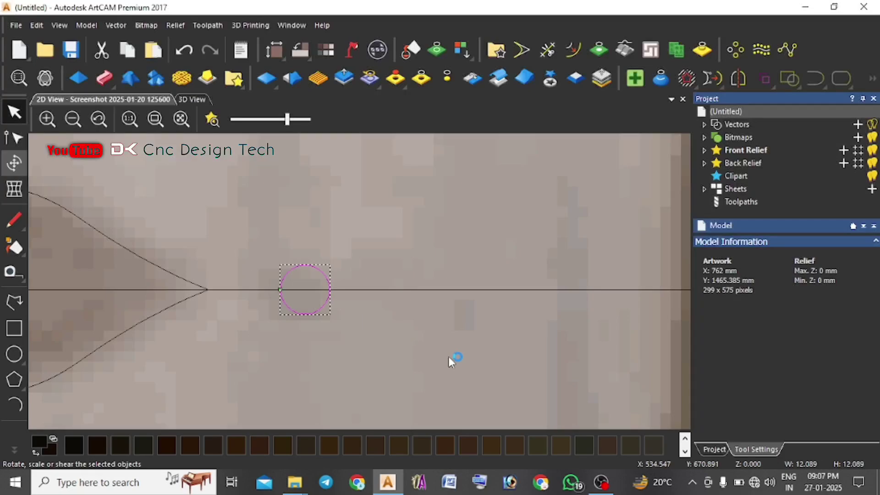
drag(328, 313, 334, 320)
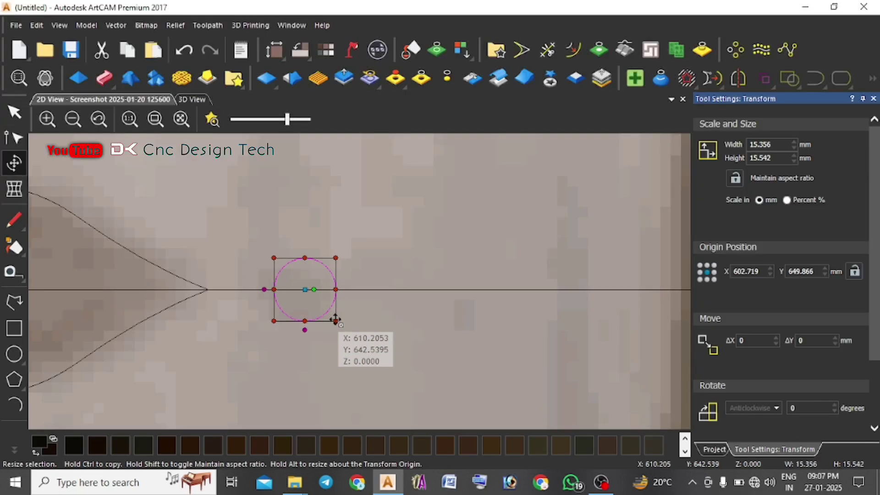
click(371, 313)
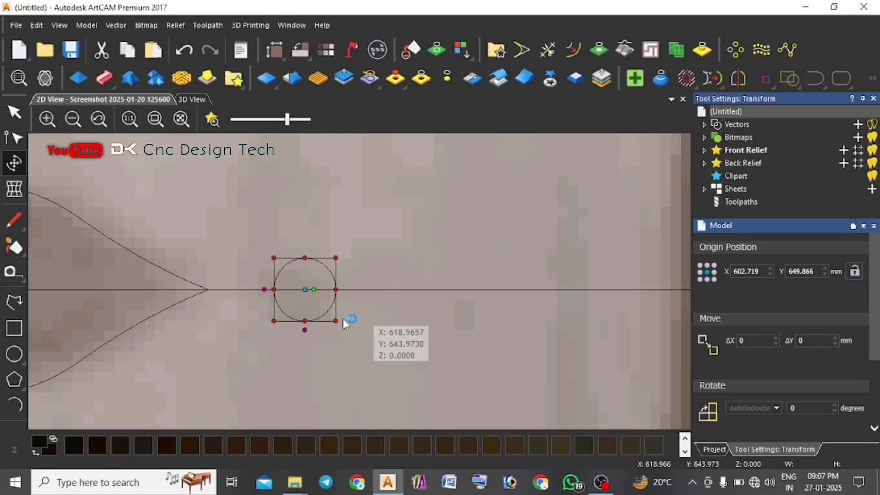
click(334, 304)
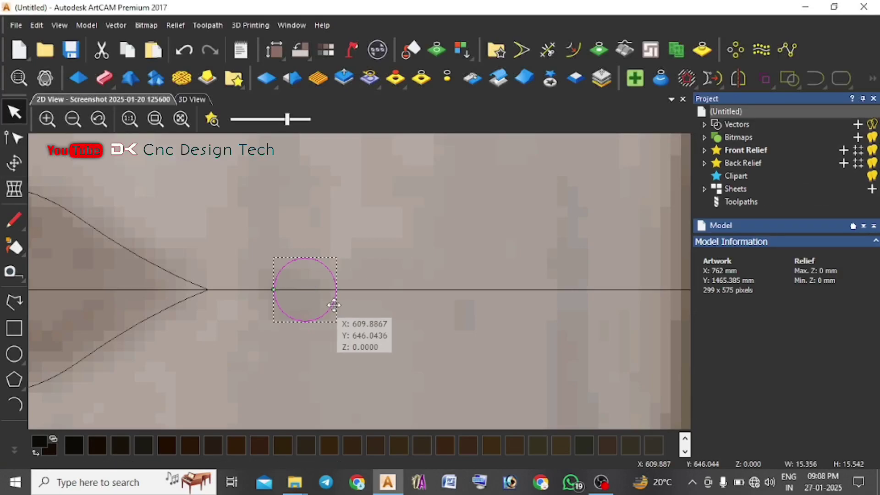
key(ctrl+z)
- Lock the dot circle's aspect ratio and enlarge it evenly about its centre on the horizontal line
click(14, 165)
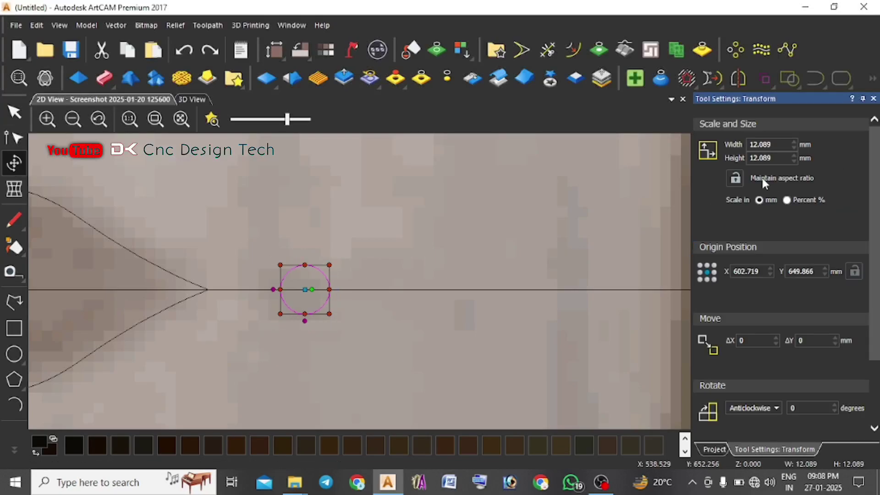
click(735, 179)
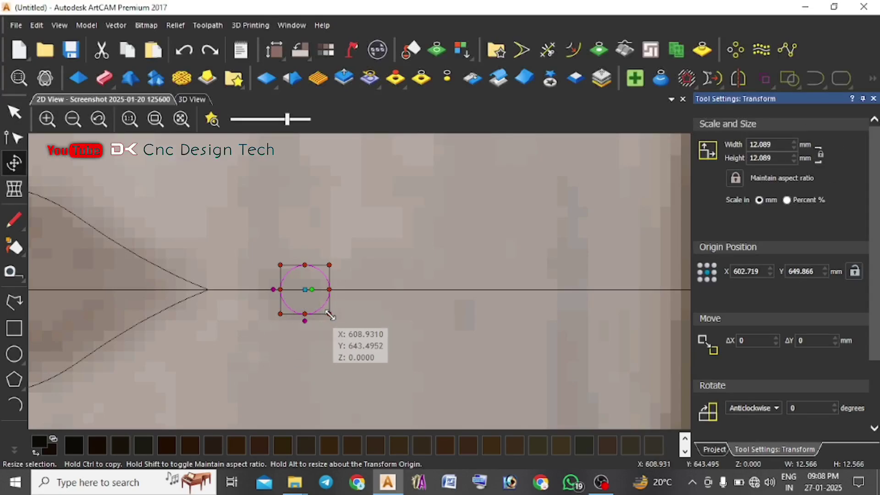
drag(330, 315, 338, 322)
key(Escape)
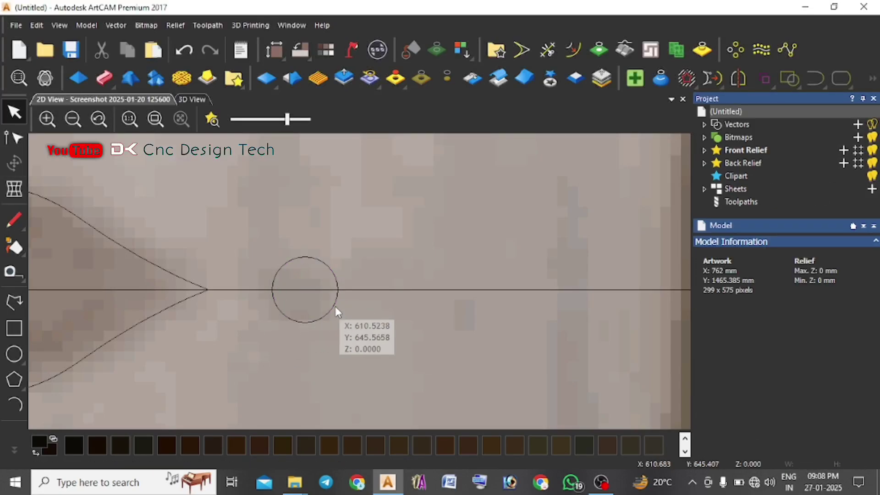
- Copy the dot circle outward along the horizontal line and shrink the copy evenly about its centre
click(335, 308)
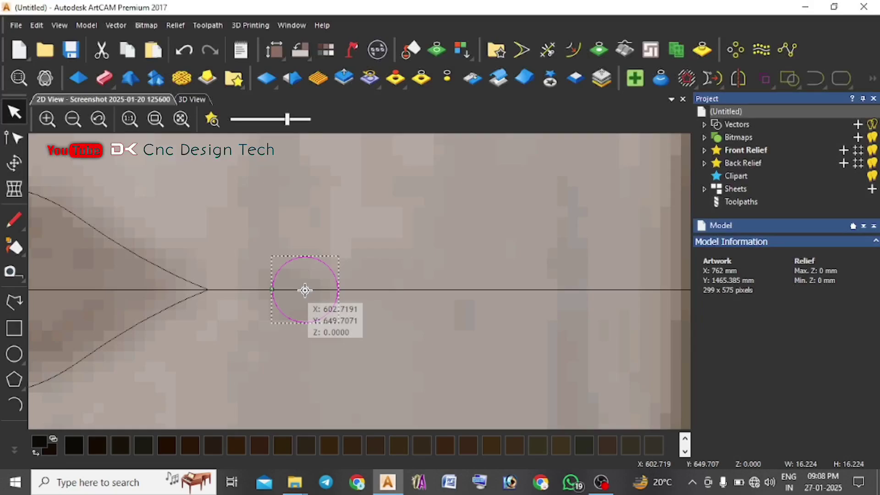
drag(305, 290, 305, 291)
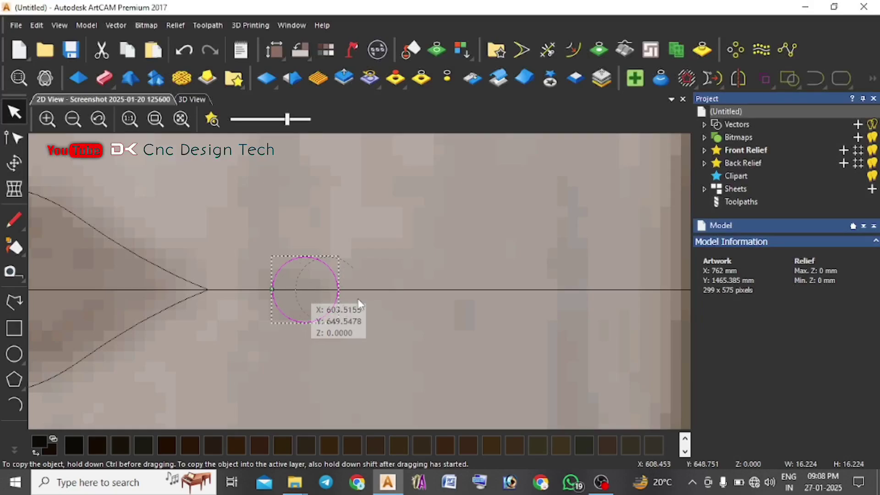
drag(453, 298, 457, 291)
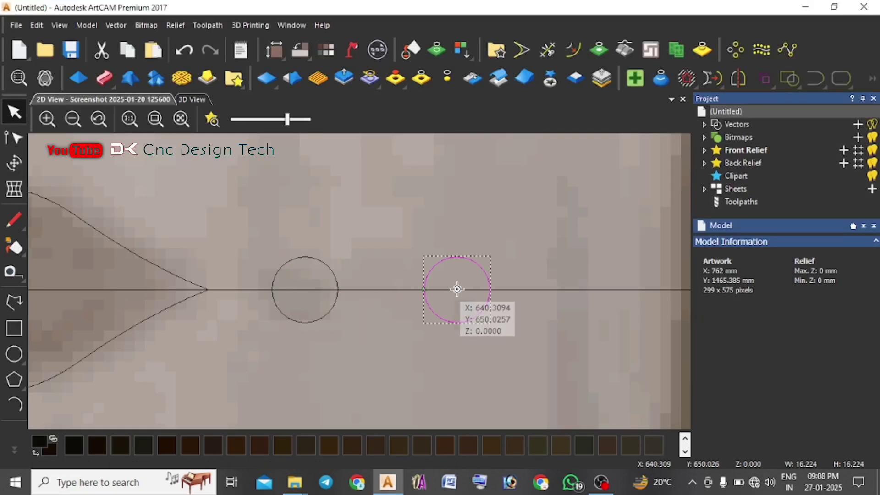
click(14, 163)
drag(490, 323, 482, 319)
click(441, 367)
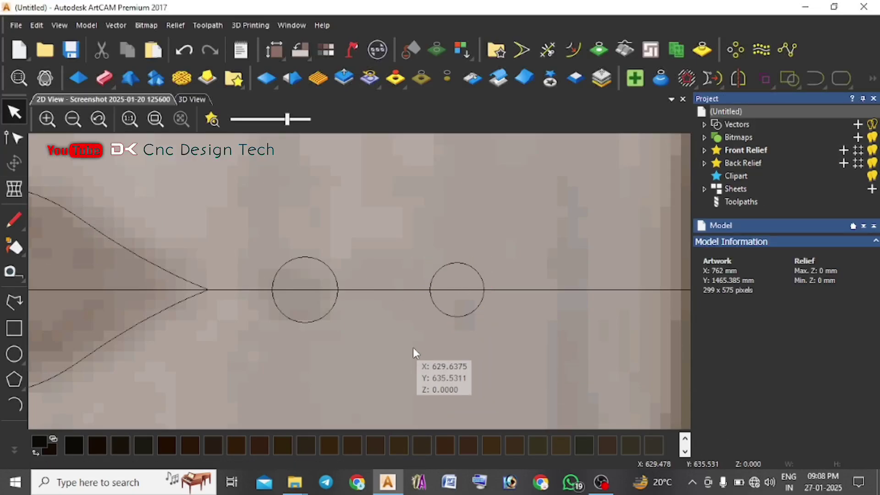
- Move the petal and both dot circles together along the horizontal line until the outer dot touches the vertical border line
middle_drag(412, 346, 391, 325)
scroll(379, 284, down, 3)
scroll(380, 286, up, 2)
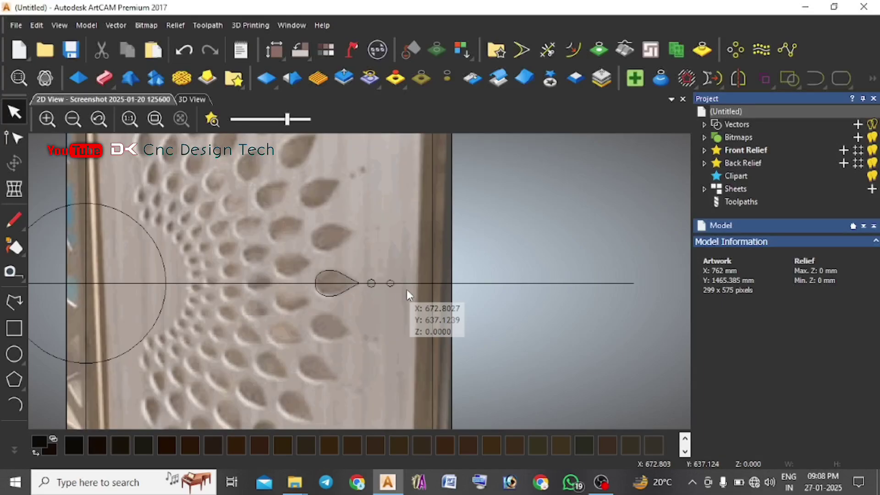
scroll(380, 282, up, 2)
drag(357, 274, 154, 288)
scroll(208, 284, down, 2)
scroll(361, 284, down, 2)
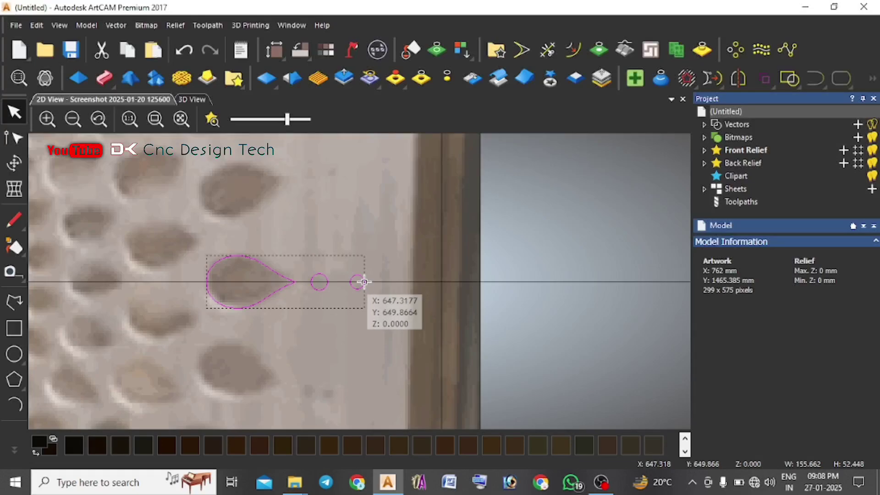
drag(422, 283, 441, 281)
scroll(311, 339, down, 2)
scroll(375, 293, up, 3)
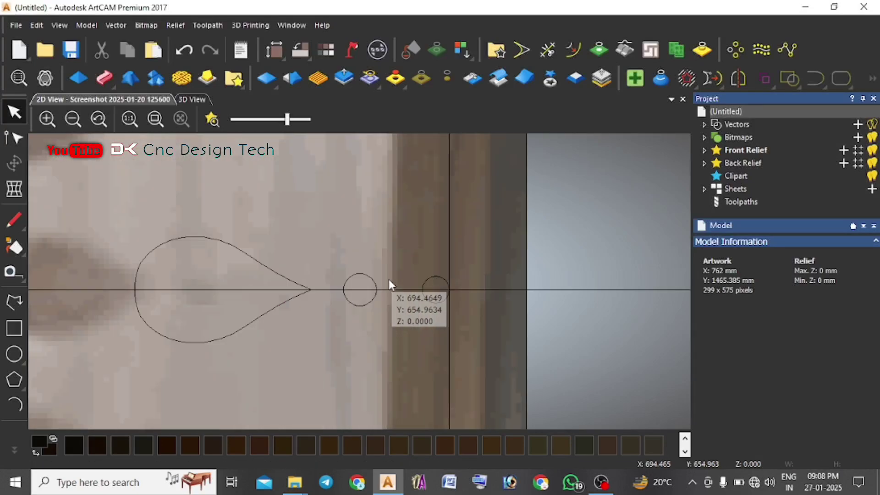
- Place a copy of the petal alone farther inward on the horizontal line, over the inner petal rows
click(279, 306)
scroll(281, 306, down, 2)
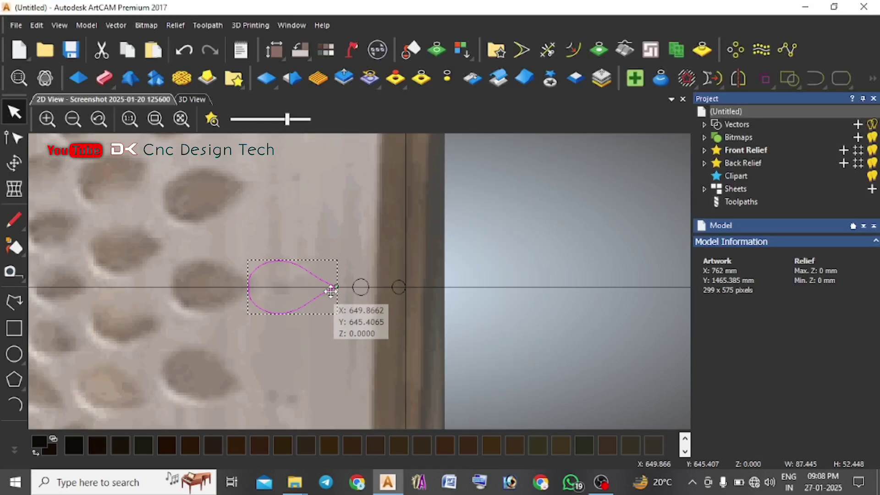
ctrl+drag(330, 291, 186, 299)
scroll(393, 295, up, 2)
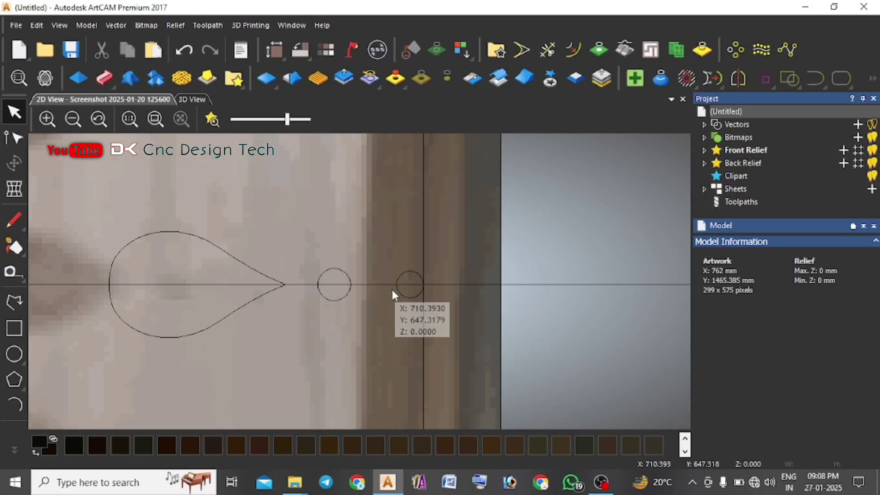
- Group the outer petal with its two dot circles
key(ctrl+a)
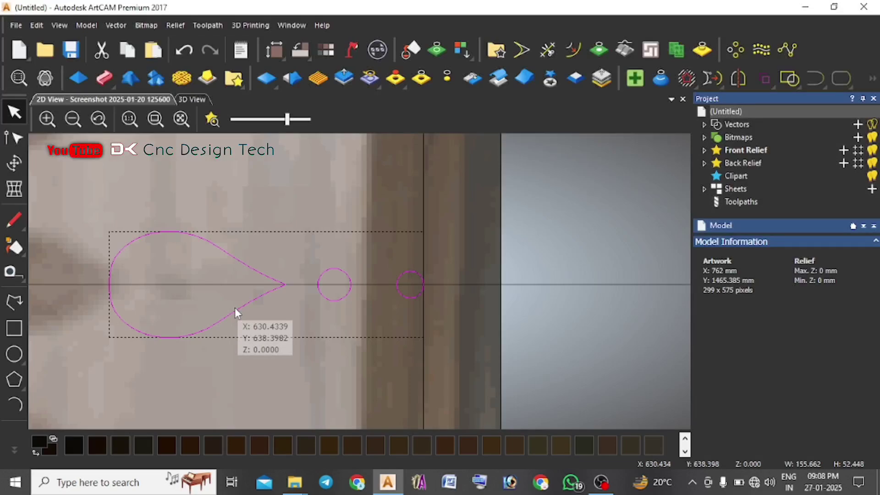
scroll(302, 311, down, 5)
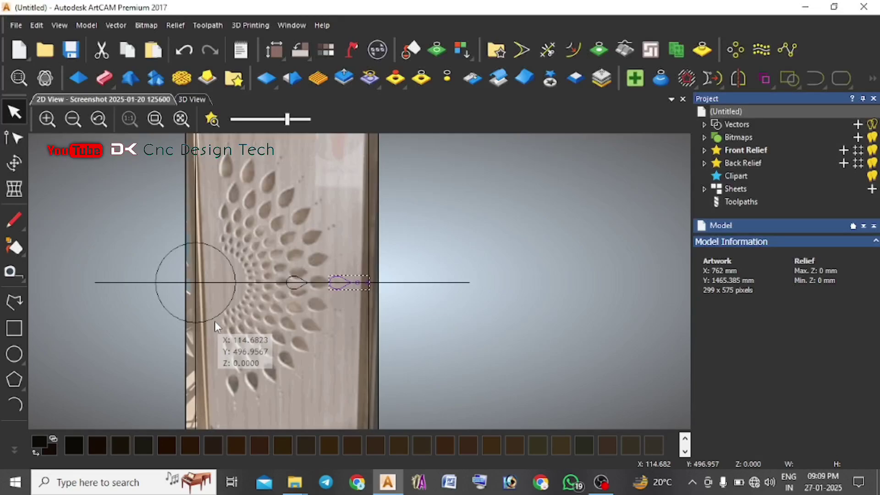
click(254, 334)
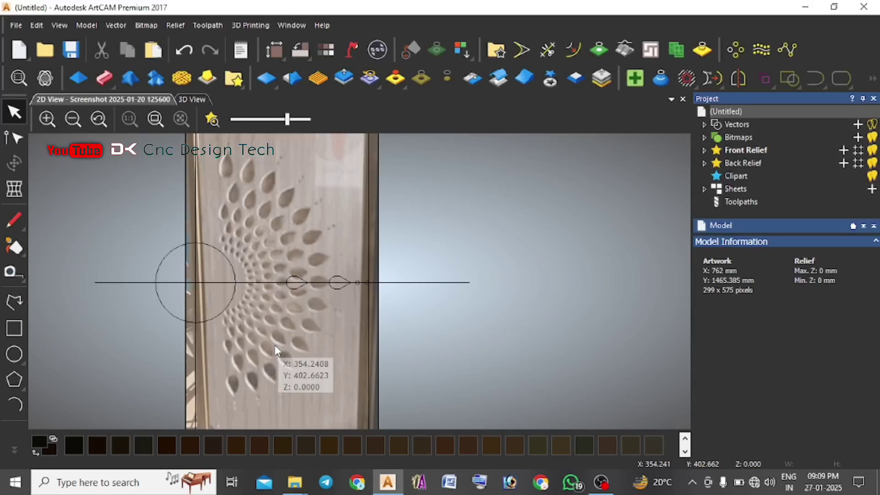
- Set up a rotate copy of the petal-and-dots group with its rotation centre at the large circle's centre, X 38.1, Y 649.866 mm
scroll(329, 289, up, 2)
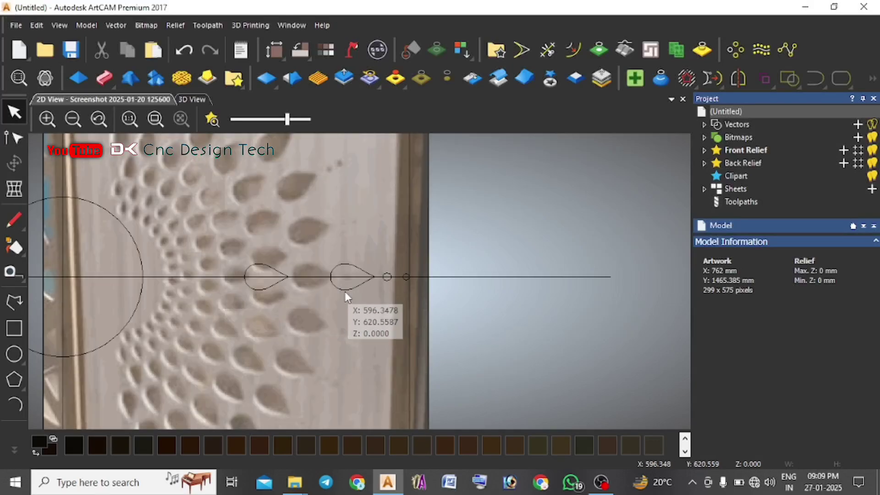
click(345, 288)
scroll(310, 312, down, 2)
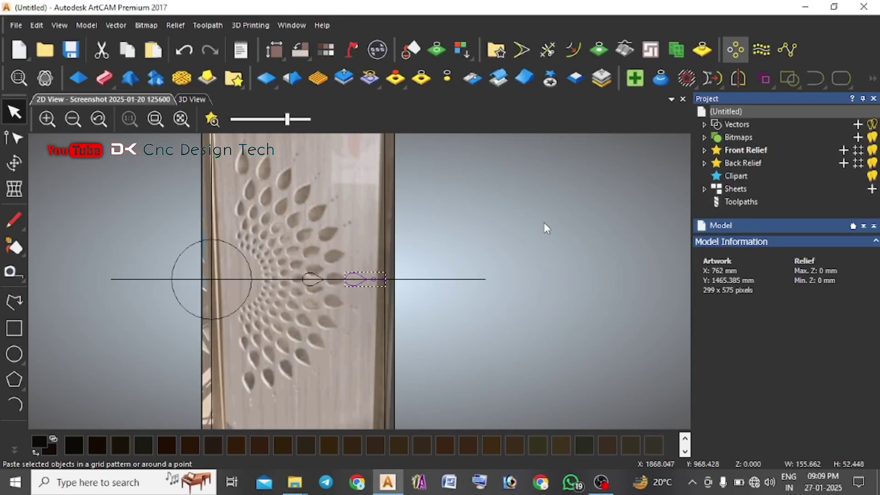
click(557, 155)
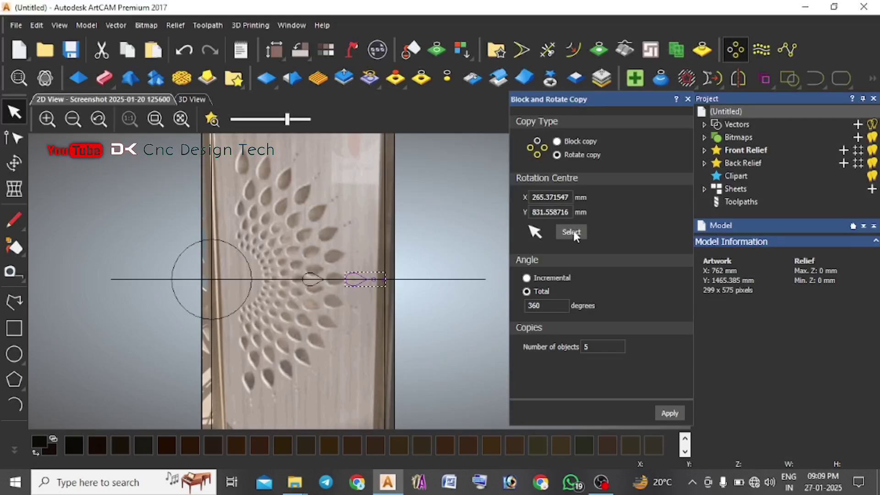
scroll(215, 284, up, 4)
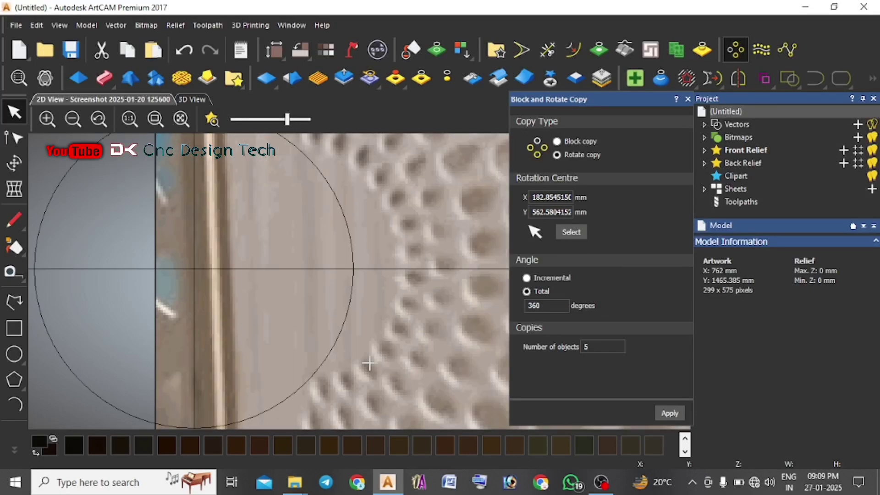
scroll(355, 334, down, 4)
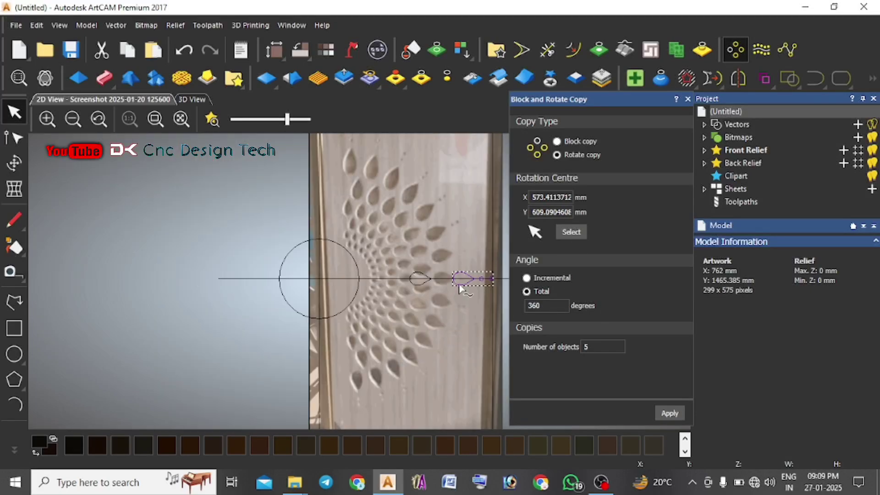
scroll(346, 281, up, 6)
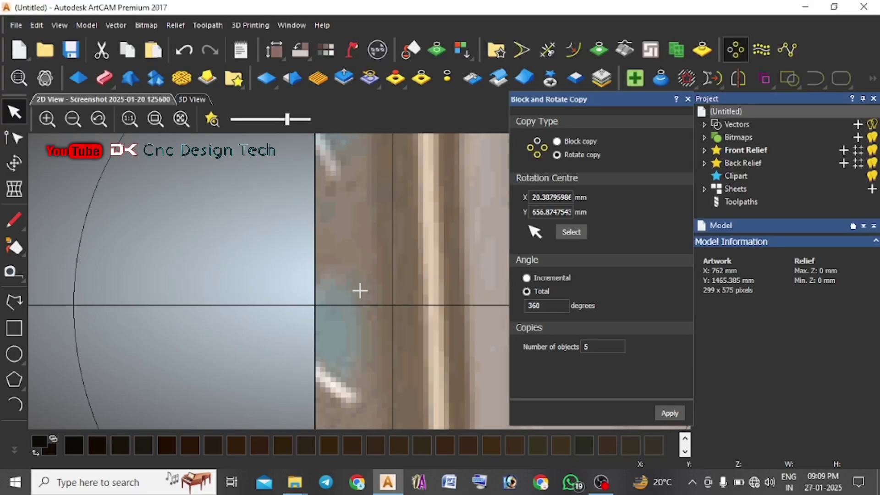
scroll(393, 306, down, 2)
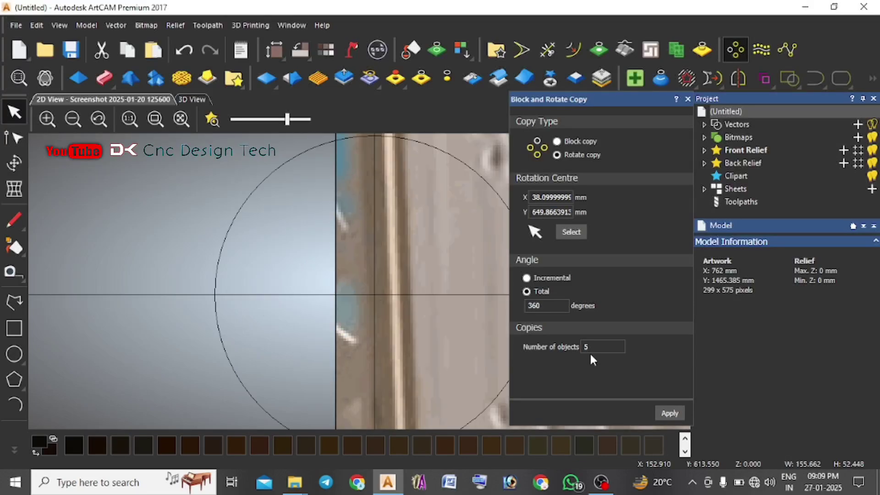
- Create the rotate copy with 32 objects over a total angle of 360 degrees
text(32)
scroll(390, 298, down, 4)
scroll(448, 289, up, 5)
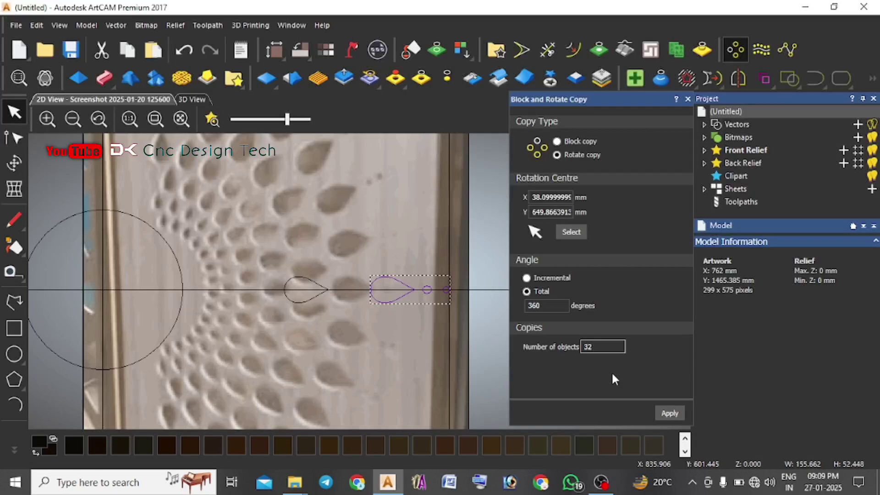
click(669, 414)
- Examine the ring of rotated petals and dots against the photo, including its alignment with the vertical border line
scroll(331, 290, down, 4)
scroll(350, 273, up, 1)
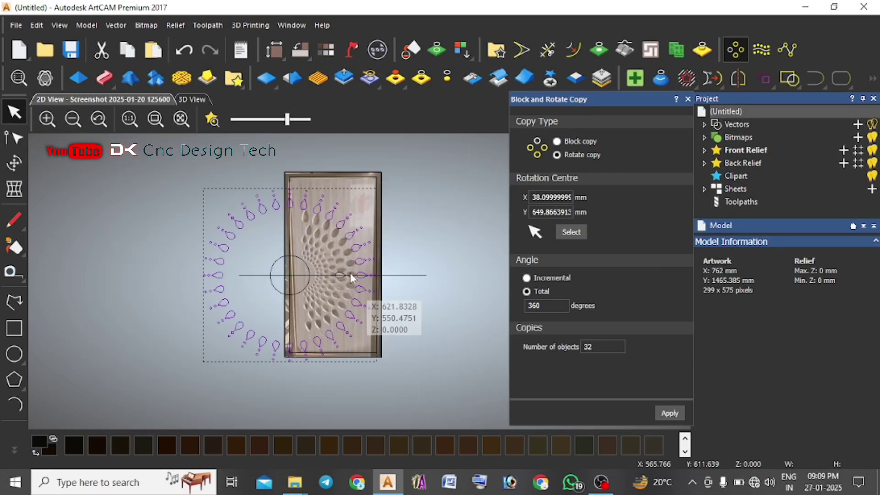
scroll(338, 234, up, 2)
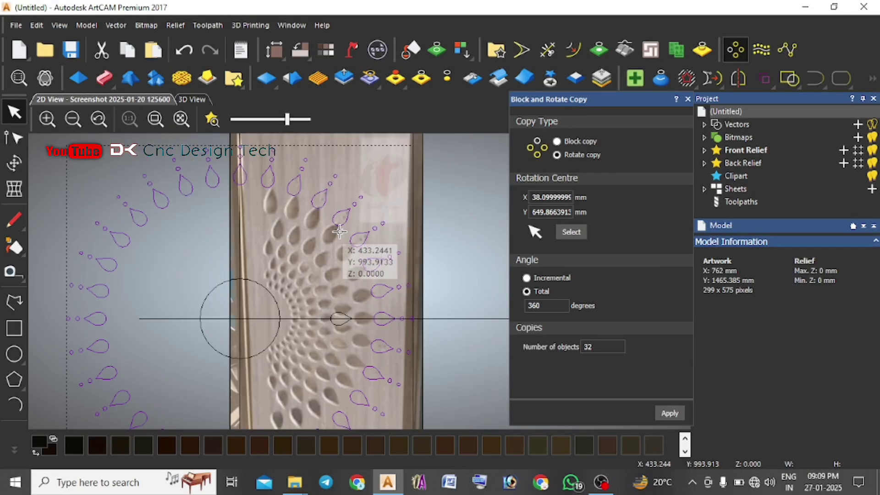
scroll(243, 174, up, 2)
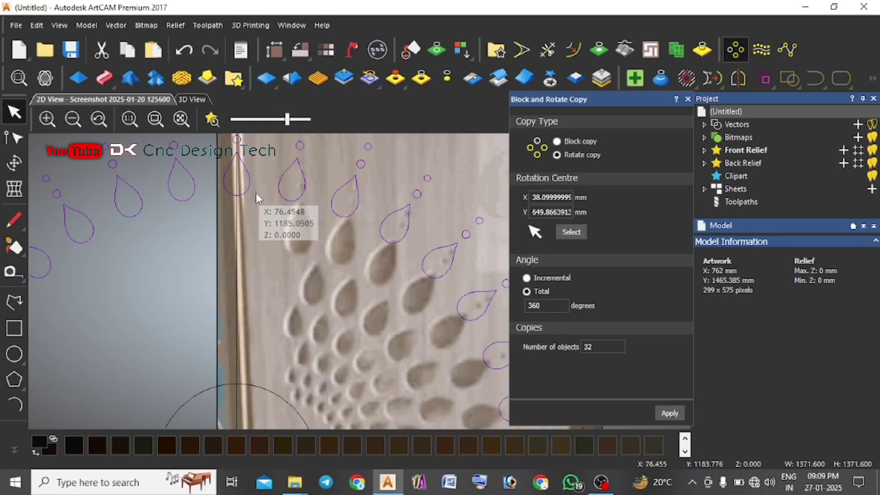
scroll(268, 199, down, 3)
scroll(323, 233, up, 2)
scroll(274, 225, up, 3)
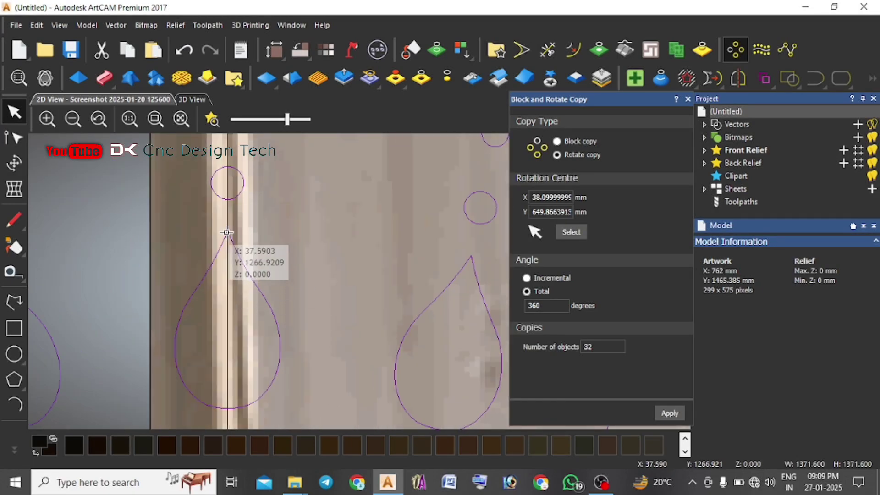
scroll(229, 238, up, 1)
scroll(387, 310, down, 4)
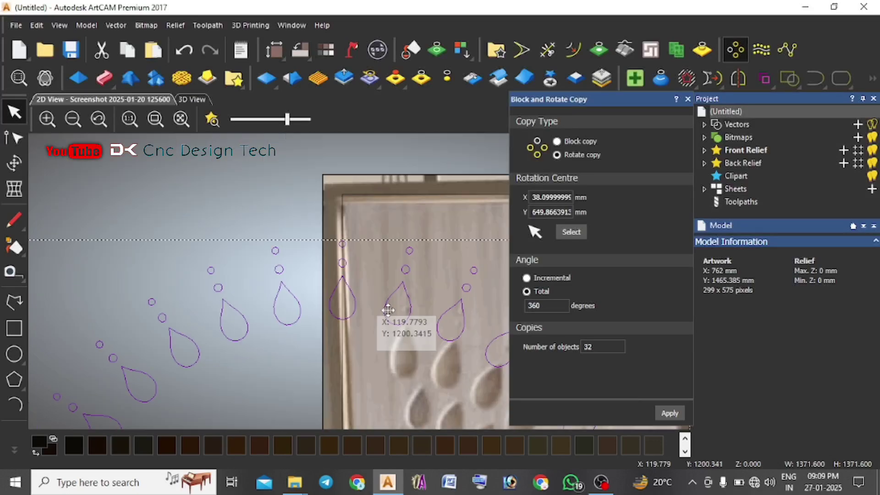
scroll(422, 333, down, 4)
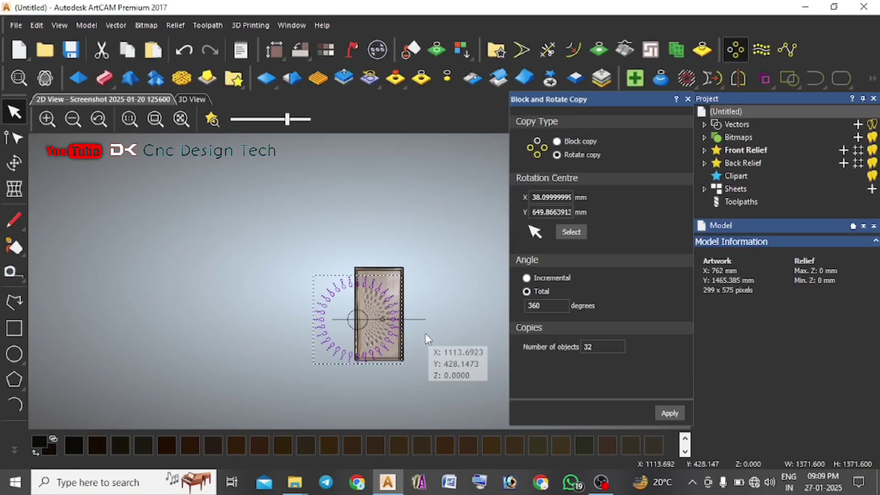
scroll(426, 327, up, 5)
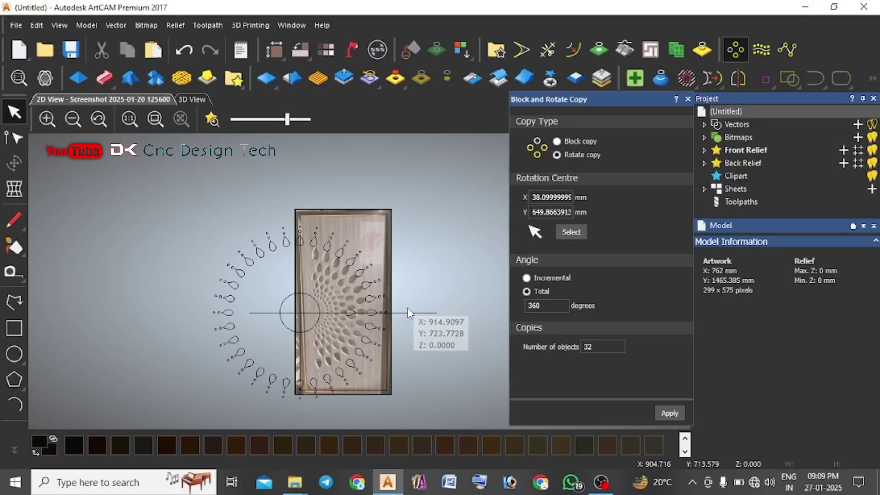
scroll(372, 320, up, 2)
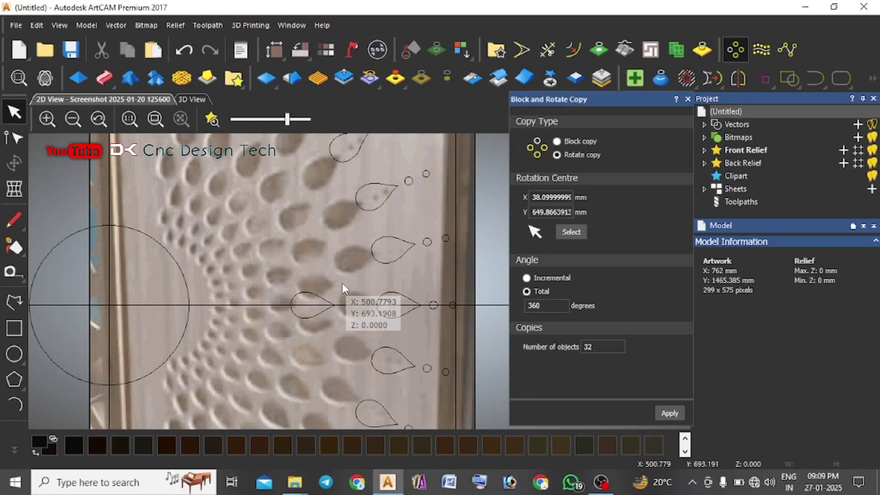
- Draw a straight polyline from the large circle's centre to the lower edge of the outer petal just above the horizontal line
click(12, 306)
click(109, 304)
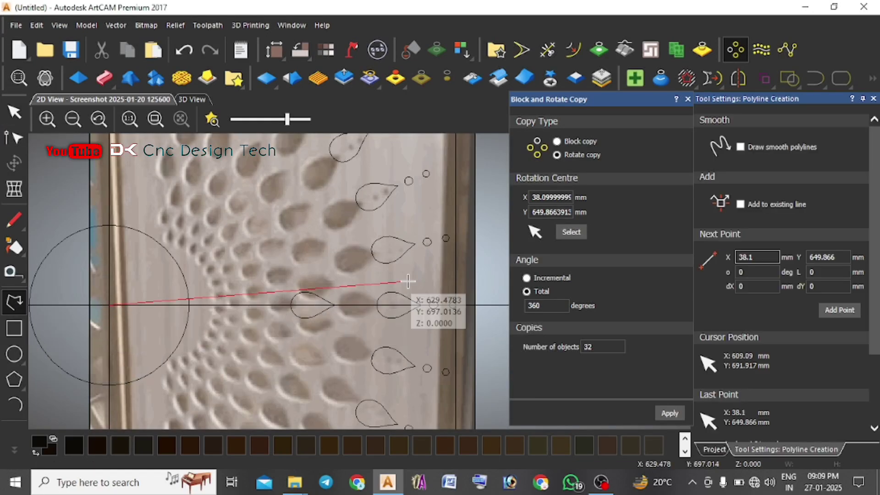
scroll(387, 275, up, 2)
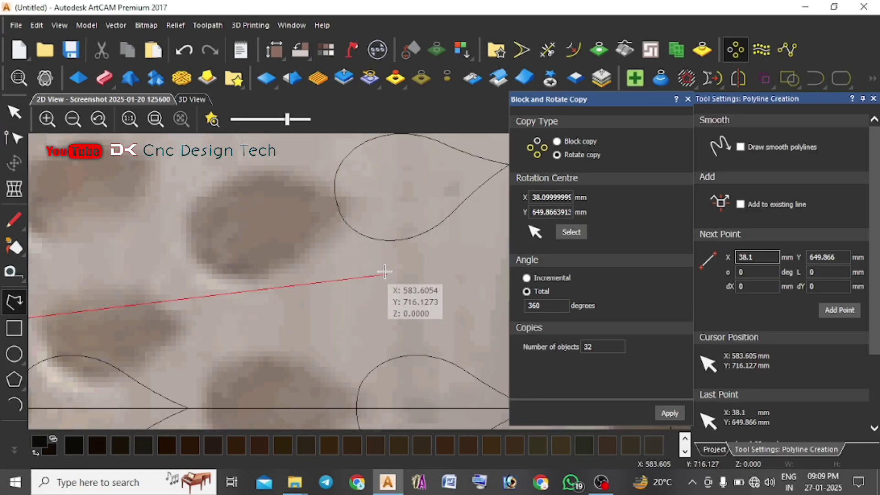
click(399, 242)
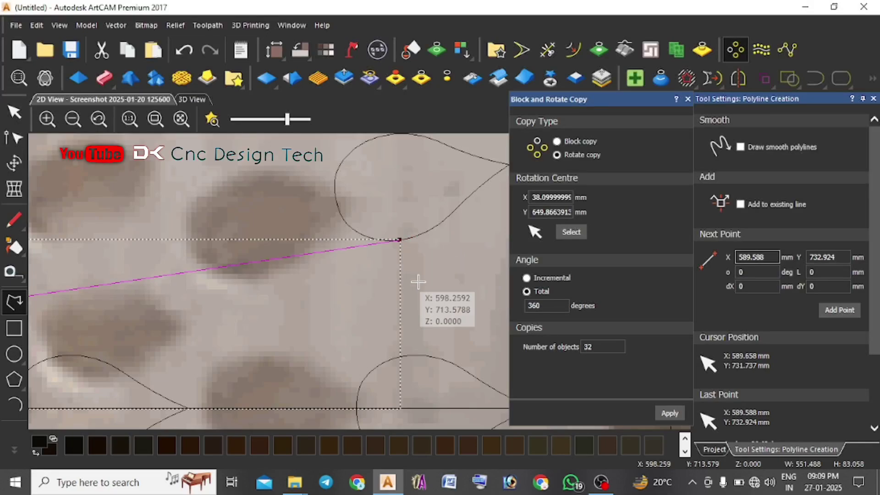
scroll(389, 275, down, 2)
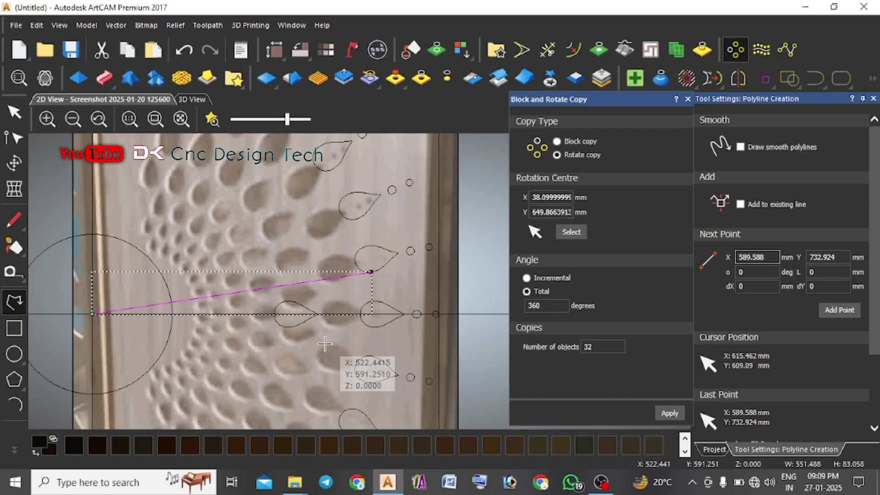
- Draw a second straight polyline from the large circle's centre to the upper edge of the outer petal on the horizontal line
click(92, 314)
scroll(349, 300, up, 3)
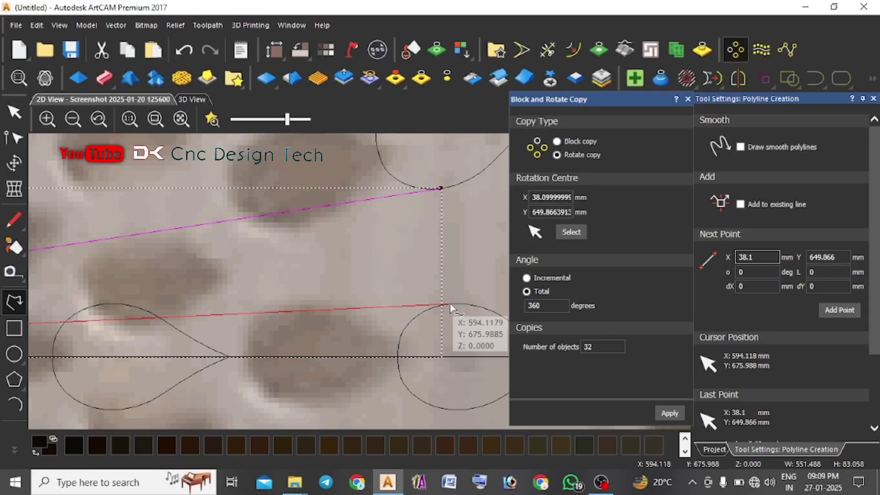
key(Escape)
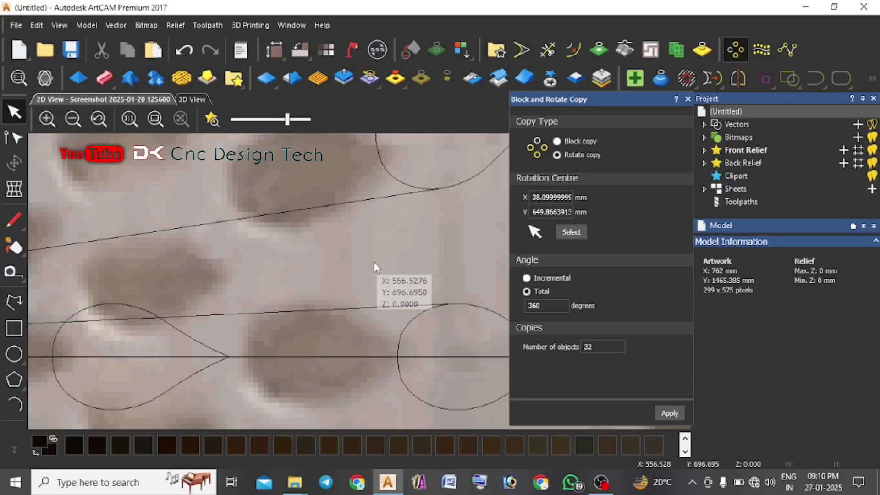
- Draw a short straight polyline joining the outer ends of the two guide lines between the neighbouring outer petals
click(12, 308)
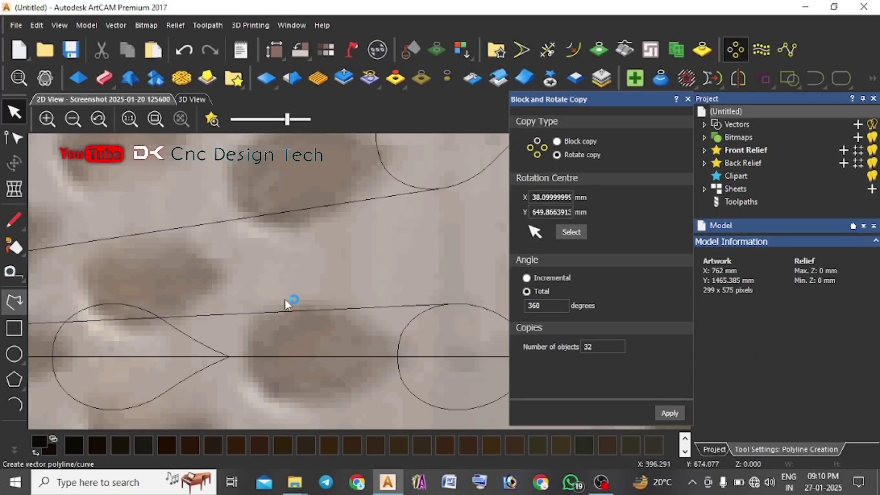
click(435, 190)
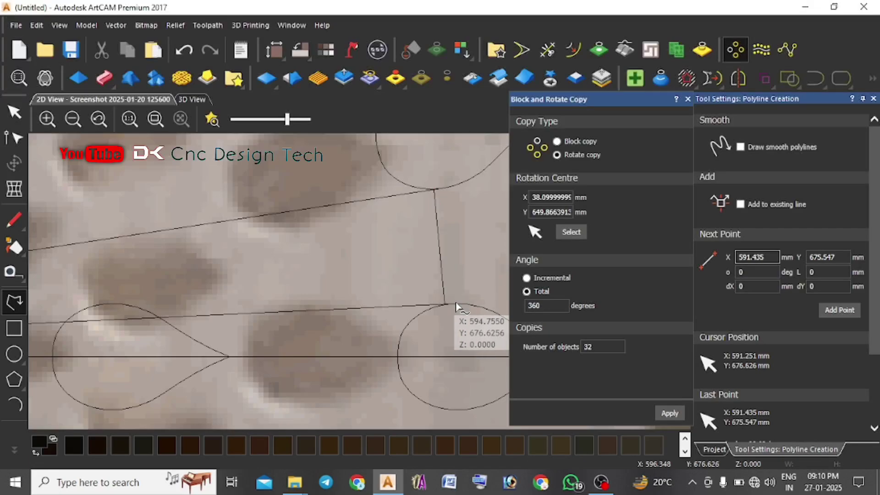
key(Escape)
- Insert a midpoint node on the short connecting line and remove the line's lower half
key(n)
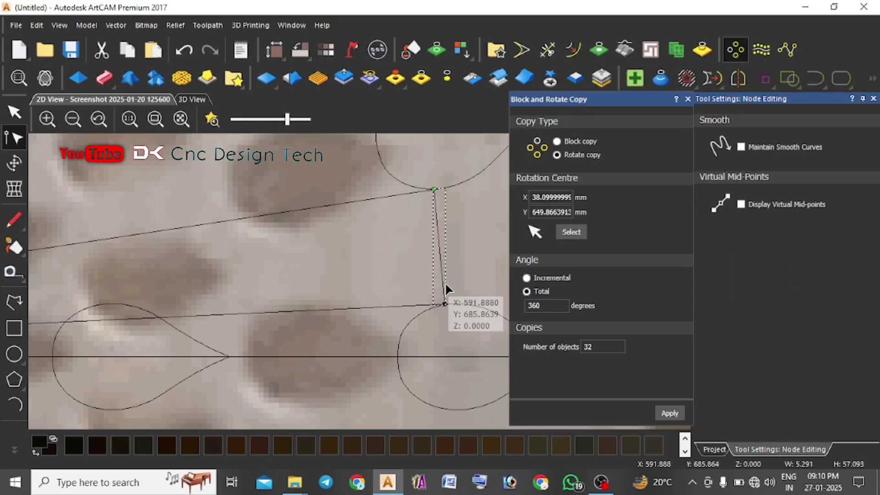
key(n)
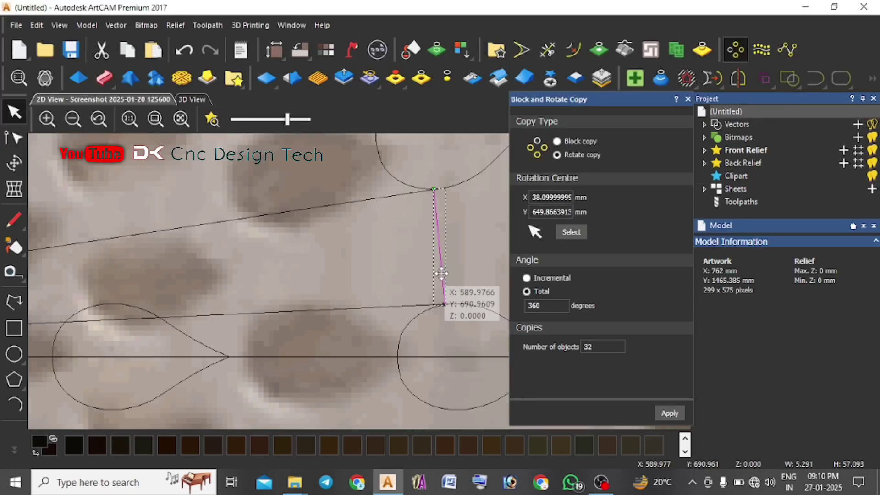
key(n)
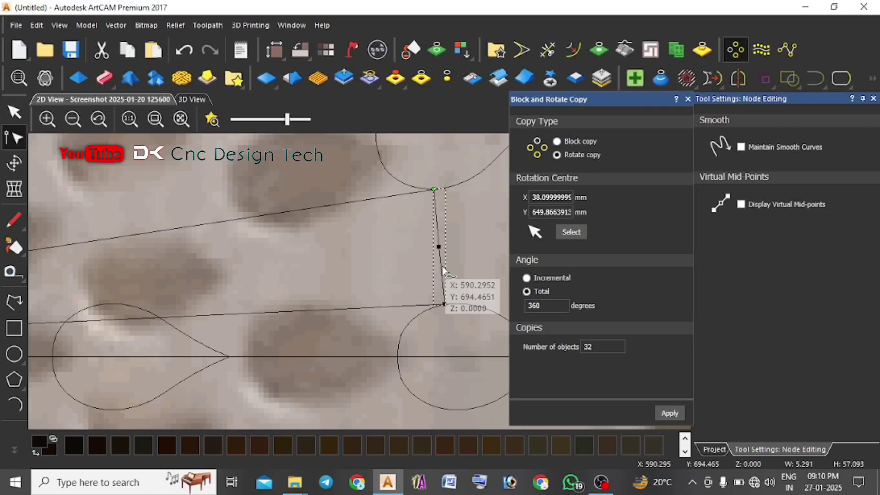
key(r)
click(14, 137)
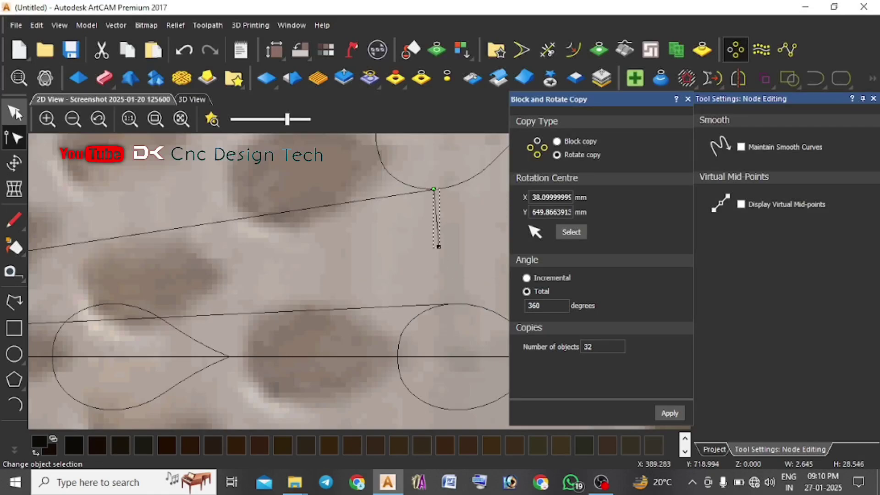
- Draw a straight polyline from the short line's midpoint end to the large circle's centre
click(10, 305)
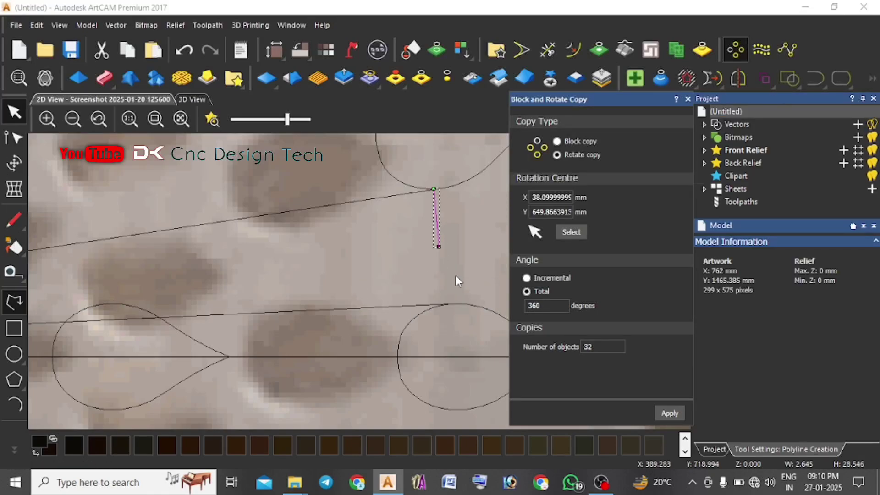
scroll(438, 248, down, 3)
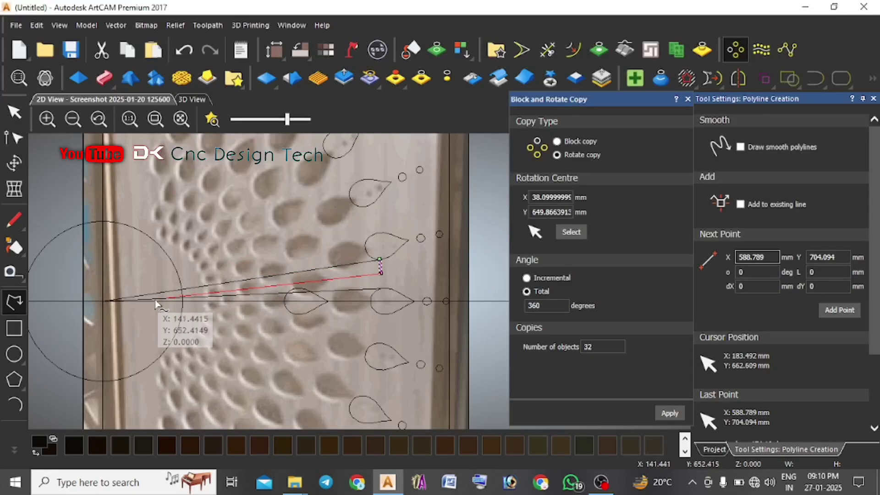
scroll(117, 308, up, 2)
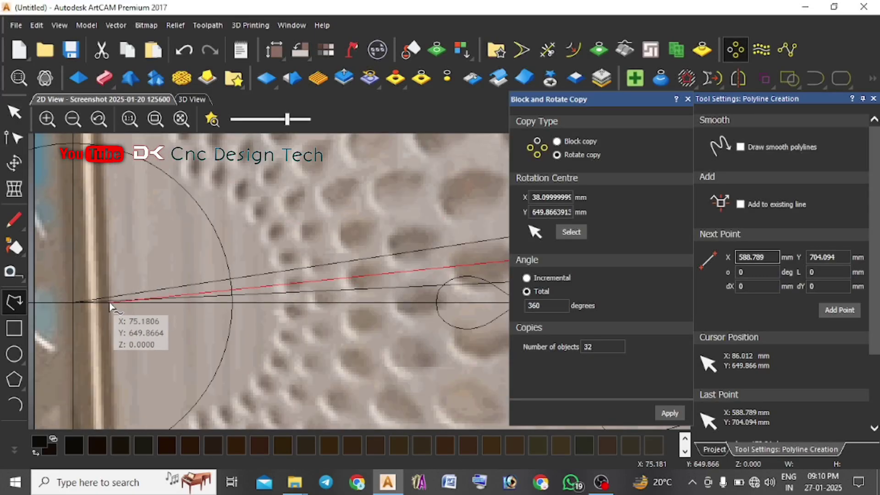
click(73, 302)
key(Escape)
- Copy the inner petal on the horizontal line to the gap between the two guide lines, over the middle line
scroll(410, 277, down, 3)
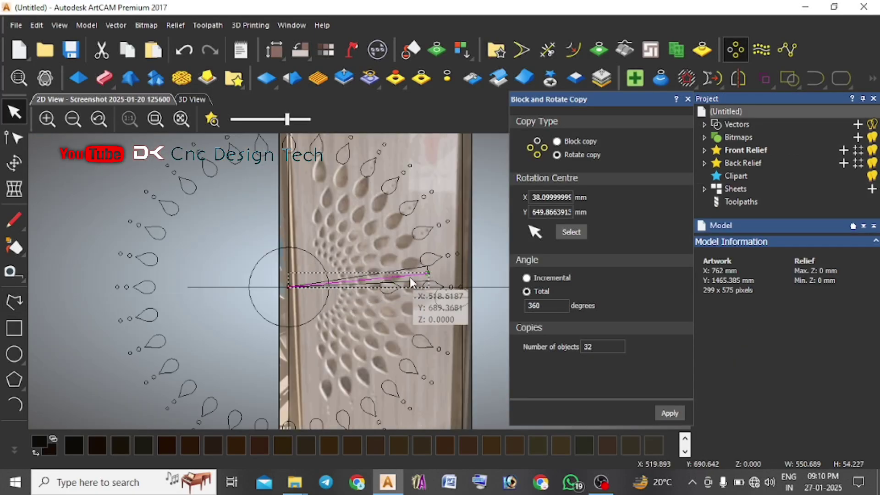
scroll(410, 276, up, 3)
scroll(390, 312, down, 1)
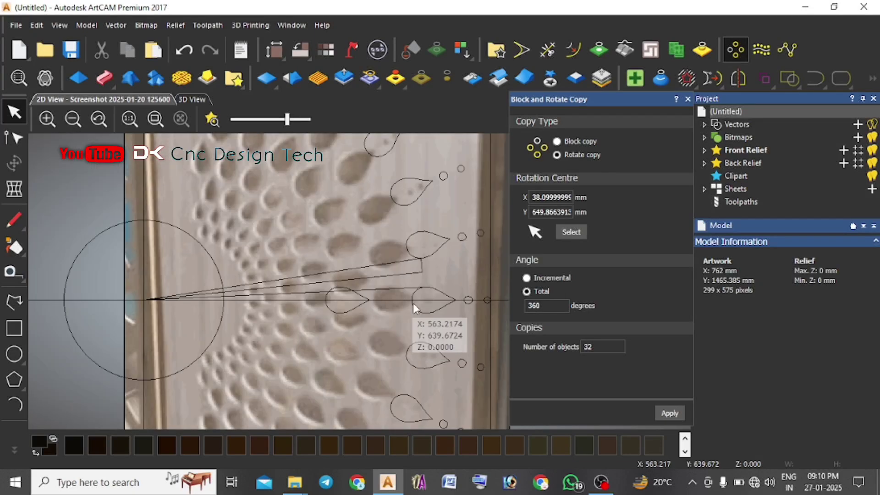
scroll(359, 300, up, 2)
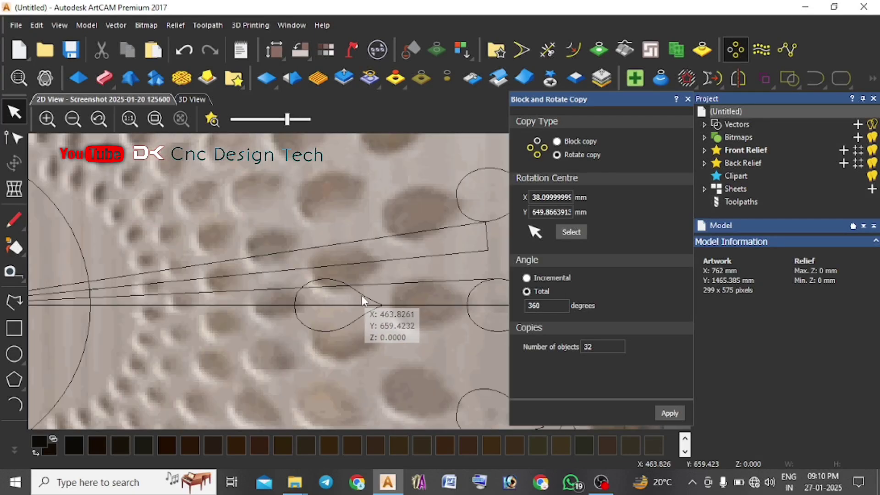
click(369, 298)
drag(368, 298, 345, 242)
scroll(412, 229, down, 2)
- Scale the copied petal down about its centre to about 70.5 x 42.5 mm
click(14, 163)
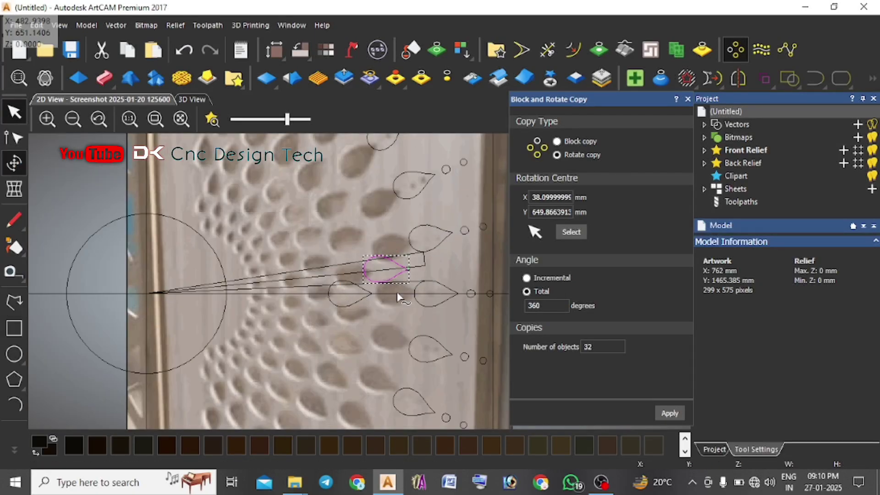
scroll(387, 278, up, 4)
scroll(454, 268, down, 4)
scroll(394, 274, up, 4)
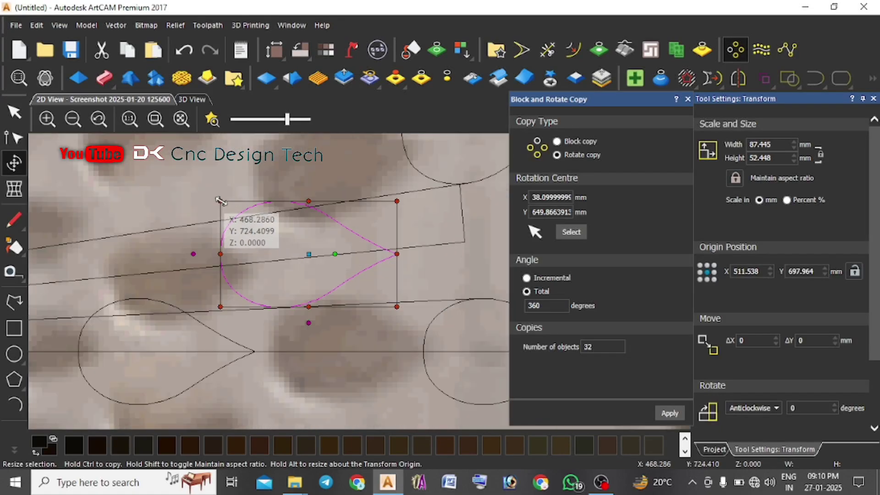
alt+drag(221, 201, 237, 211)
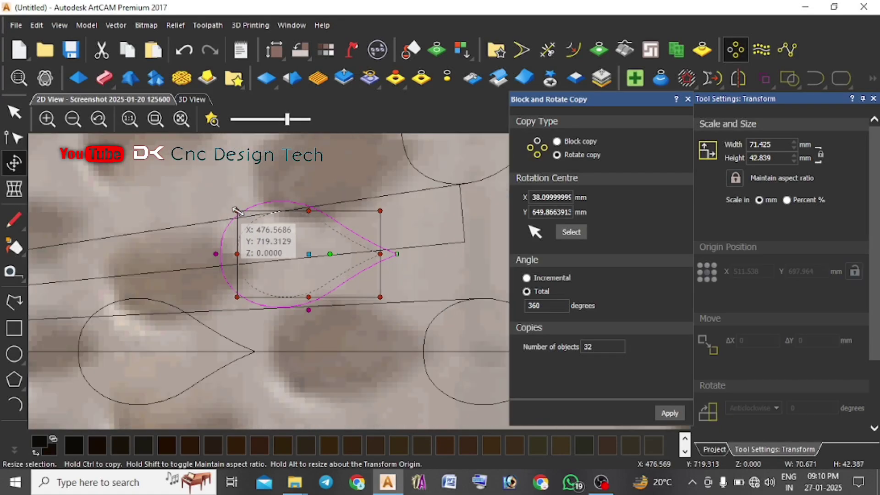
mouse_move(426, 284)
mouse_down()
mouse_move(429, 269)
mouse_move(424, 277)
mouse_up()
click(423, 274)
- Move the scaled petal slightly so that its tip lies on the middle guide line
scroll(381, 260, up, 1)
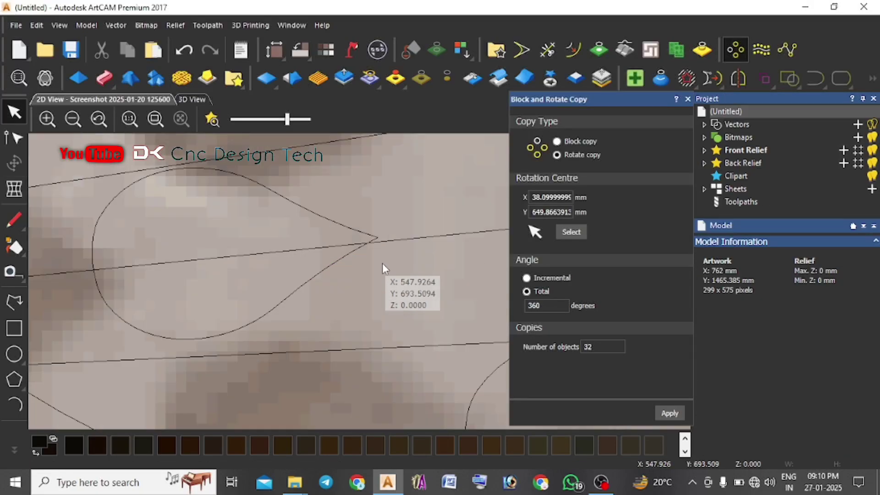
click(322, 260)
scroll(372, 230, up, 1)
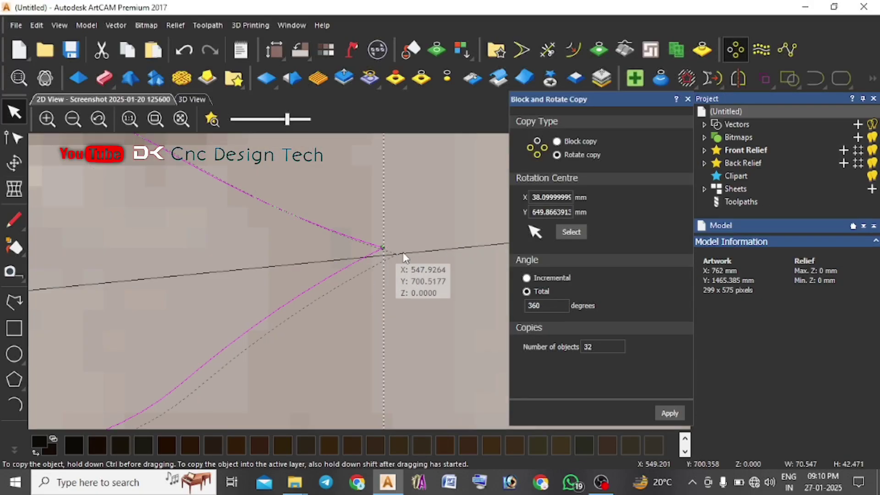
scroll(413, 253, down, 2)
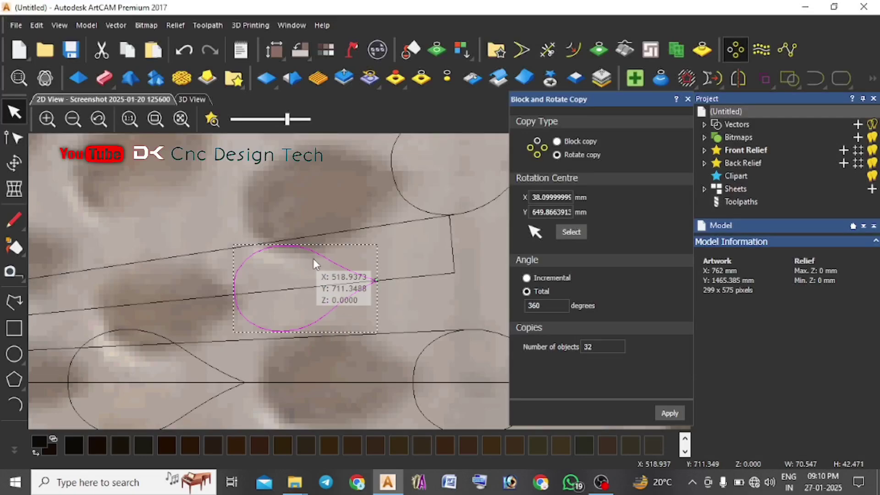
- Rotate-copy the scaled petal around the circle's centre as 32 objects over a total angle of 360 degrees
scroll(413, 295, down, 2)
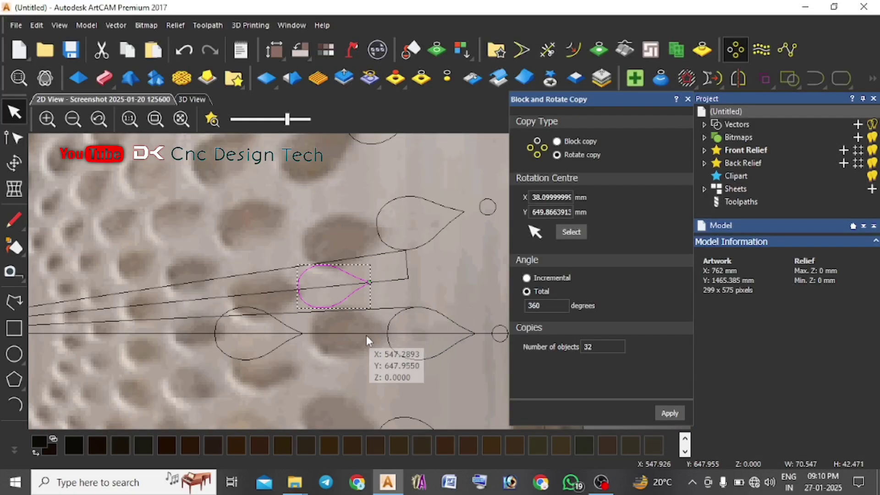
click(668, 413)
scroll(320, 275, down, 3)
- Examine how the second ring of petals aligns with the photo and with the outer ring
scroll(319, 254, up, 3)
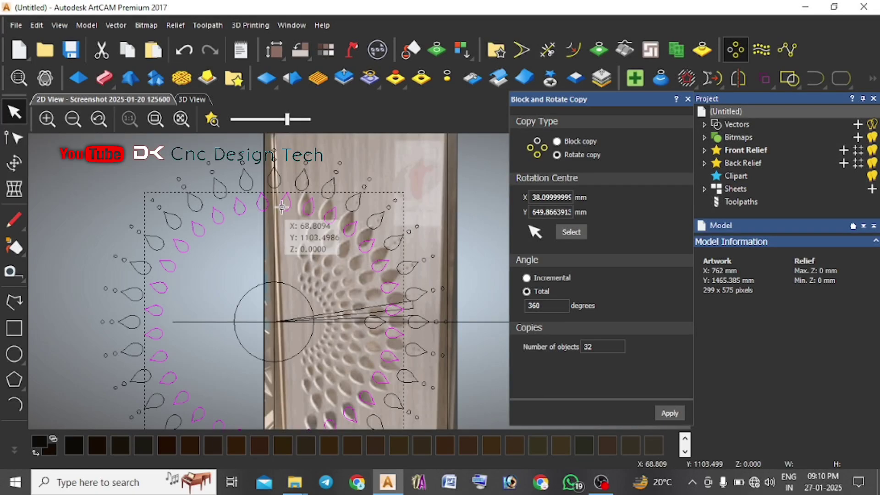
scroll(282, 208, up, 3)
scroll(346, 248, down, 1)
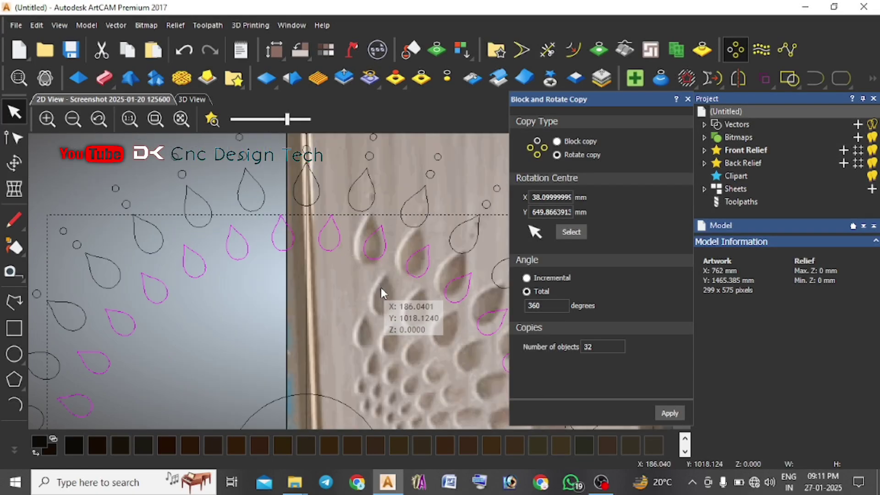
scroll(437, 334, down, 3)
scroll(414, 329, up, 4)
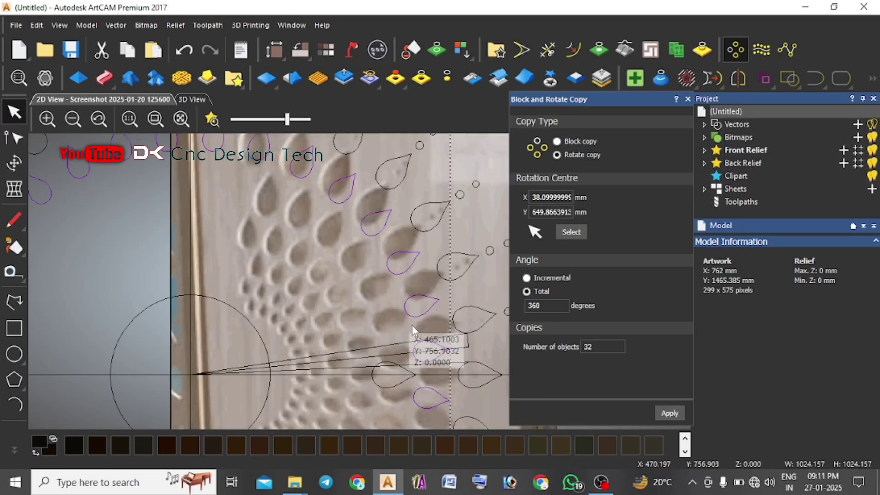
click(481, 347)
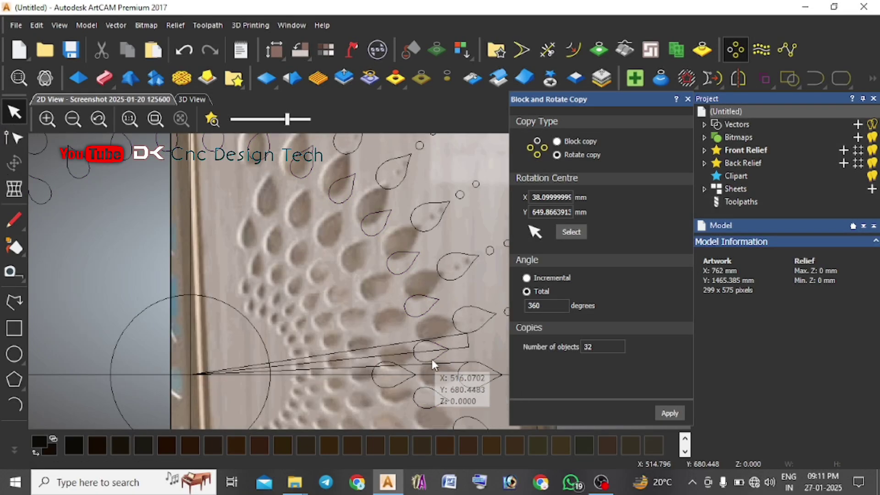
scroll(408, 364, down, 2)
scroll(399, 333, up, 2)
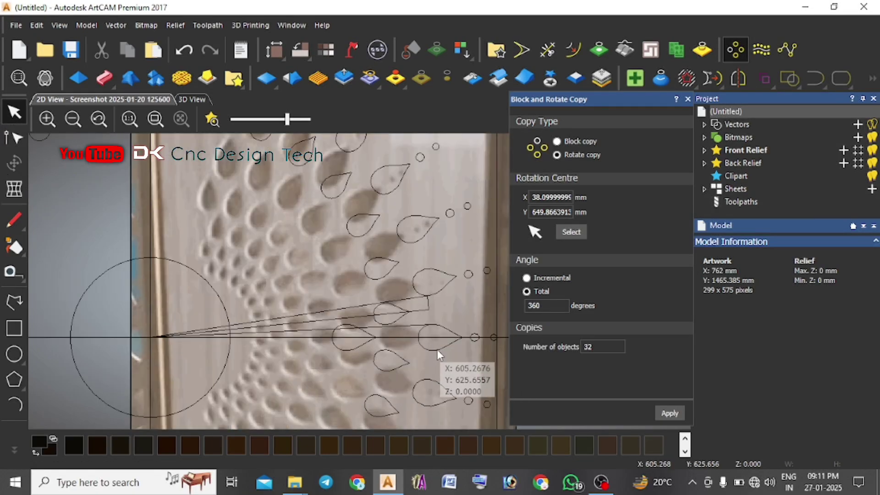
click(442, 334)
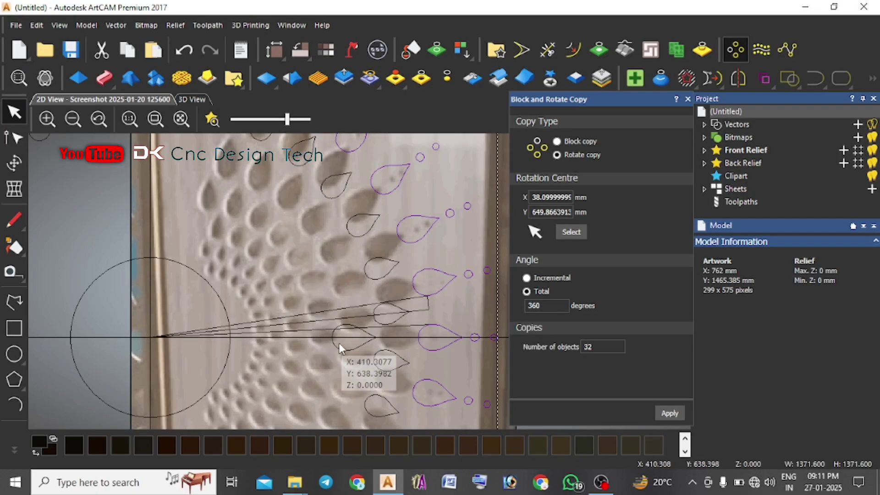
scroll(362, 336, up, 1)
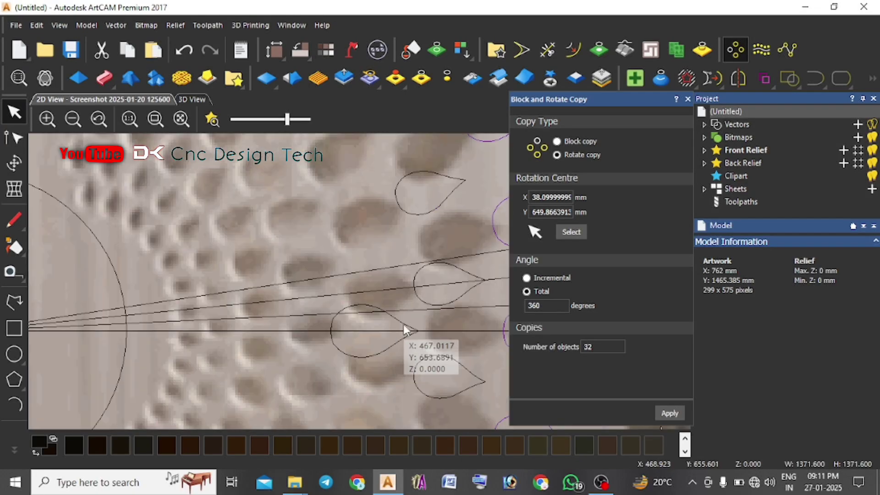
scroll(424, 322, down, 1)
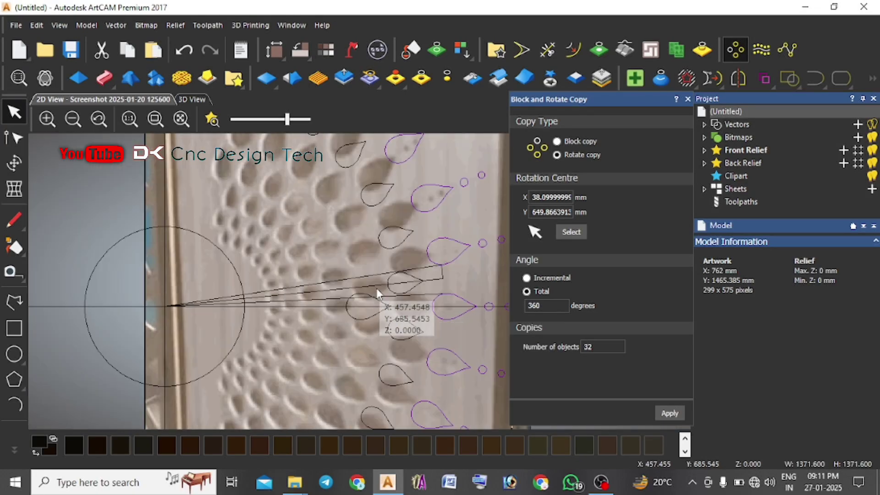
- Copy the inner petal on the horizontal line inward along that line, to just outside the large circle
click(406, 288)
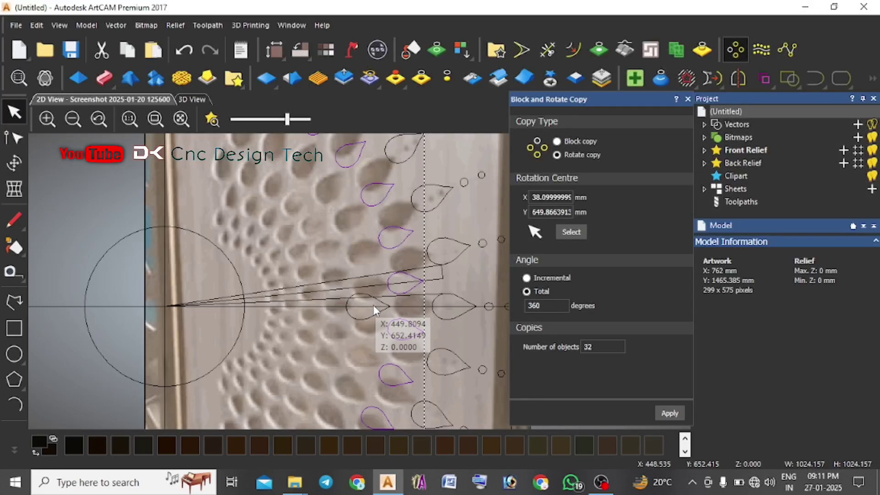
click(383, 312)
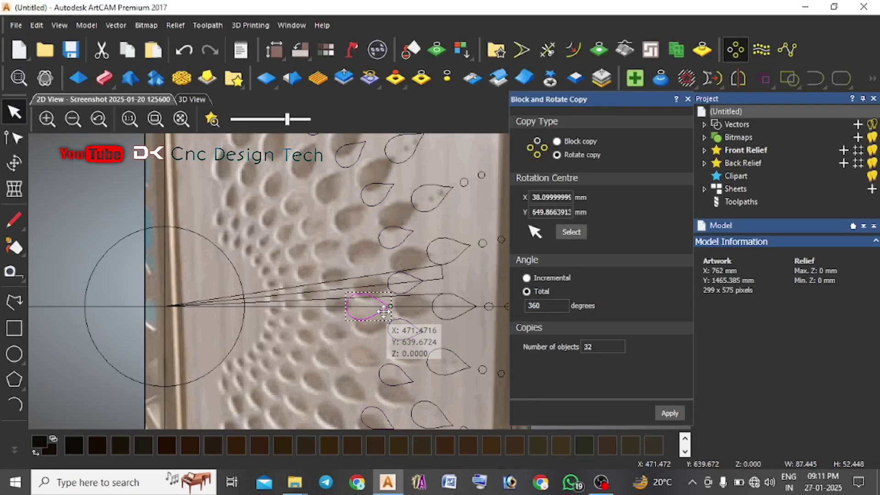
ctrl+drag(384, 312, 305, 308)
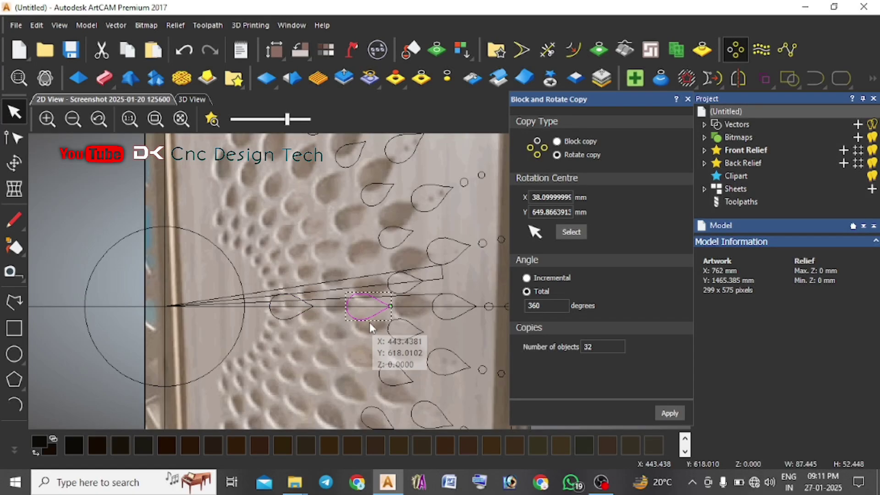
- Check the width and height of the larger inner petal on the horizontal line and of a single second-ring petal
click(14, 162)
scroll(413, 282, up, 2)
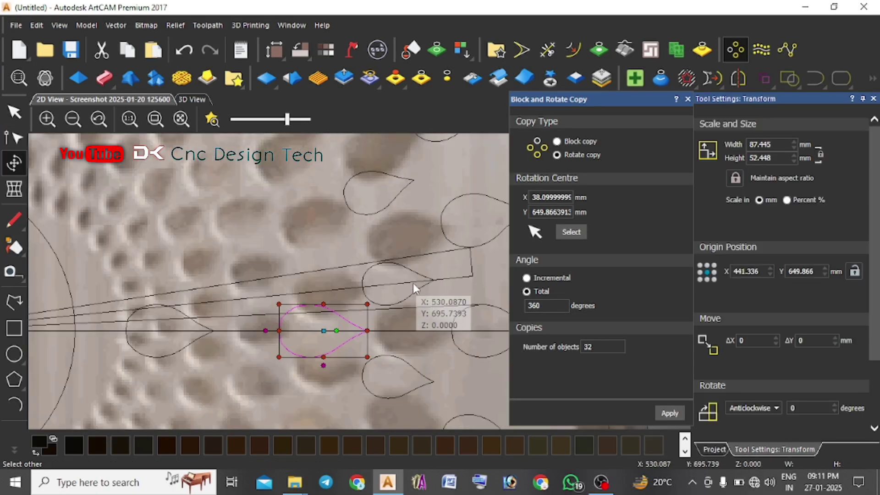
click(420, 287)
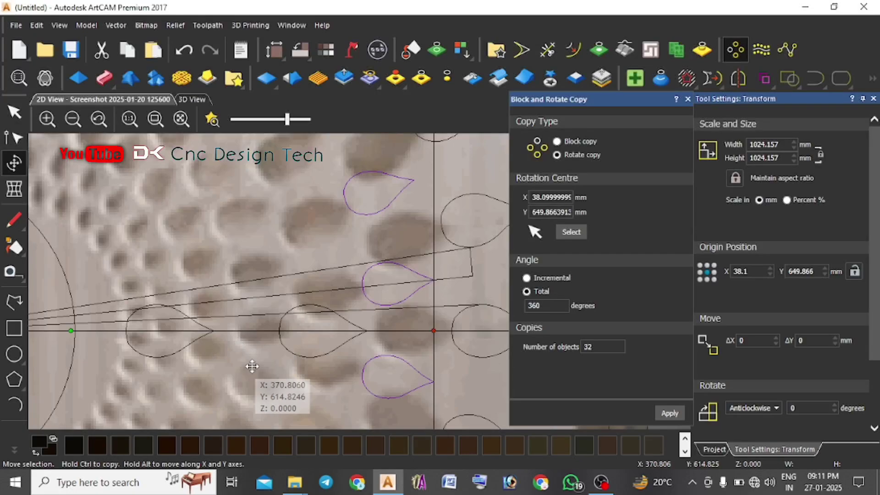
key(Escape)
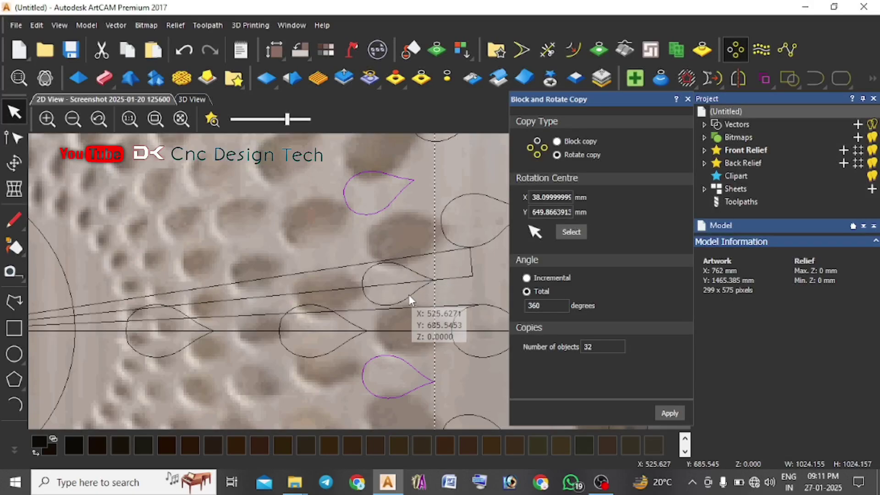
click(410, 295)
click(14, 188)
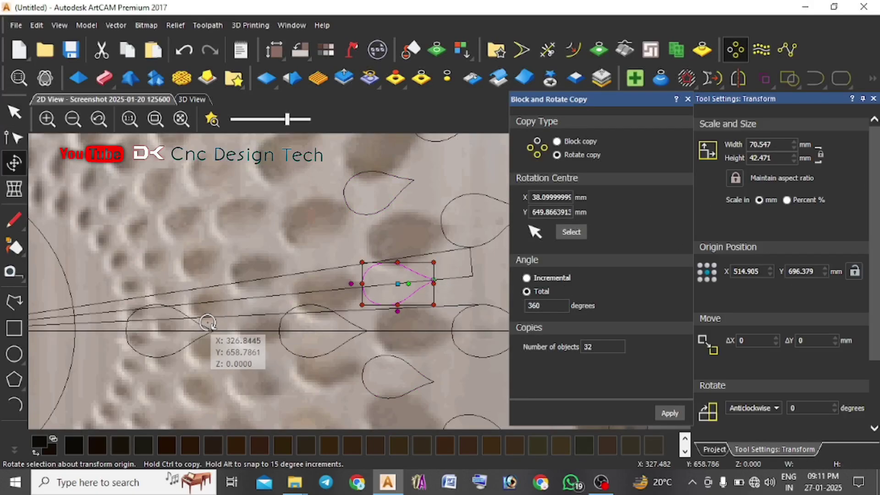
key(Escape)
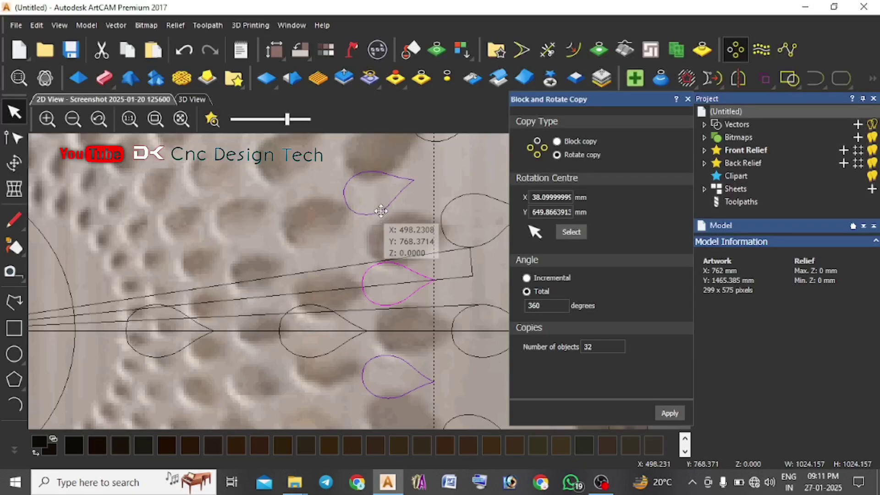
- Scale down the middle petal on the horizontal line proportionally, setting its height to 38 mm
click(281, 317)
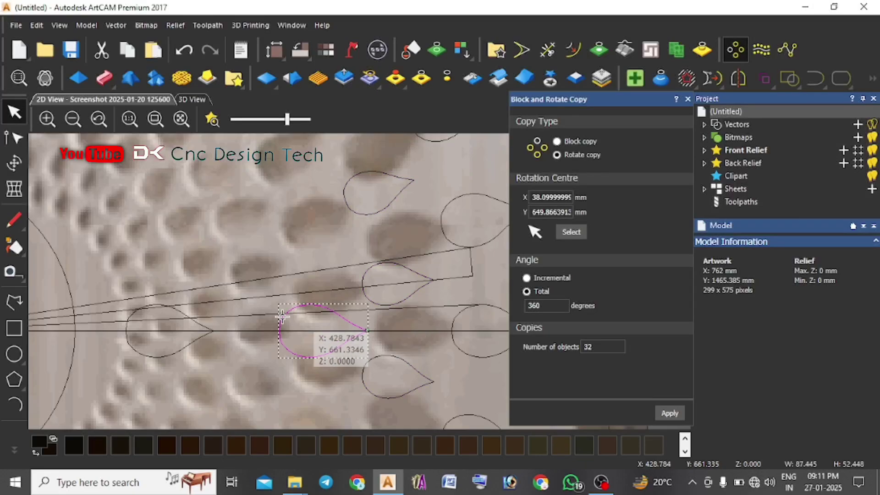
click(15, 163)
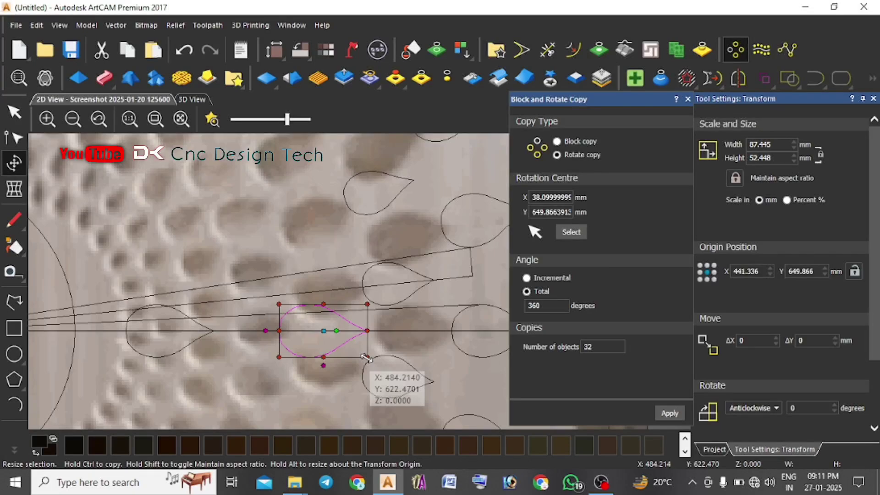
drag(367, 357, 360, 353)
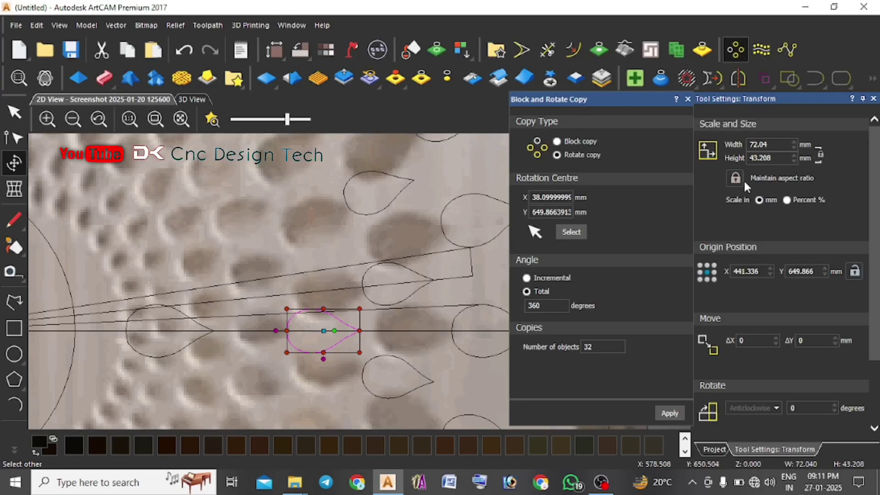
drag(772, 158, 766, 159)
text(38)
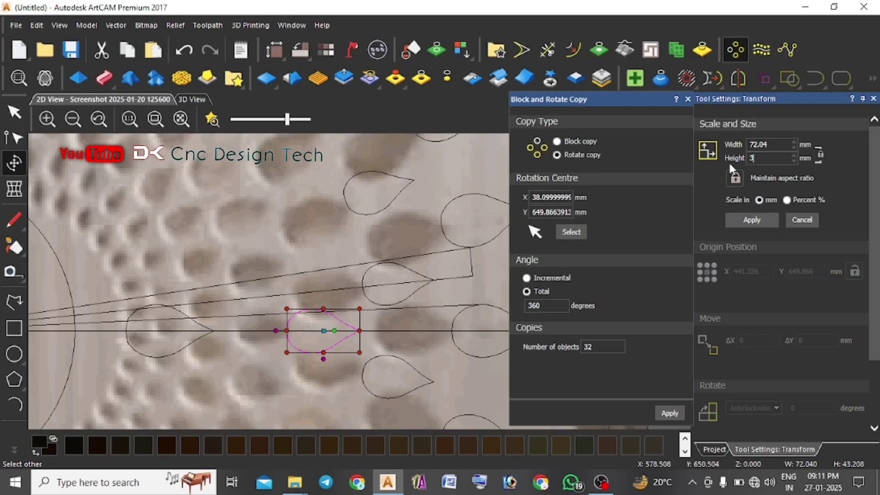
click(738, 217)
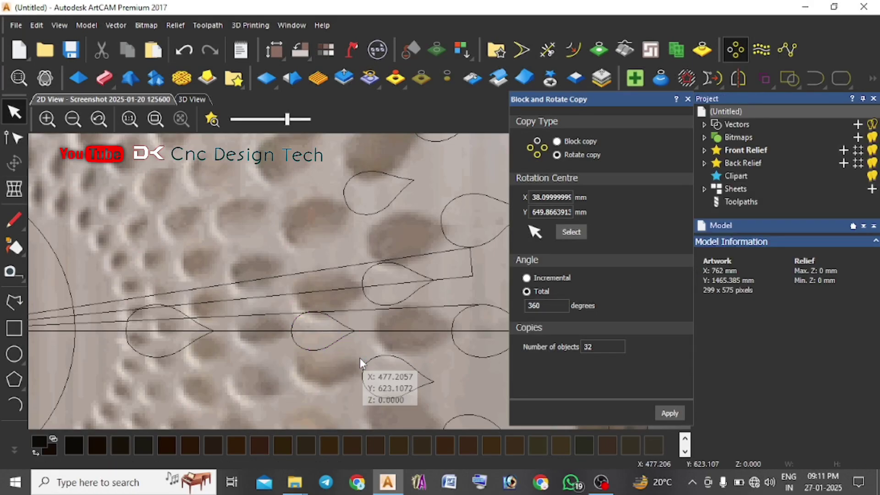
- Rotate-copy the resized middle petal around the circle's centre as 32 objects over a total of 360 degrees, and group the ring
click(336, 346)
scroll(337, 339, down, 2)
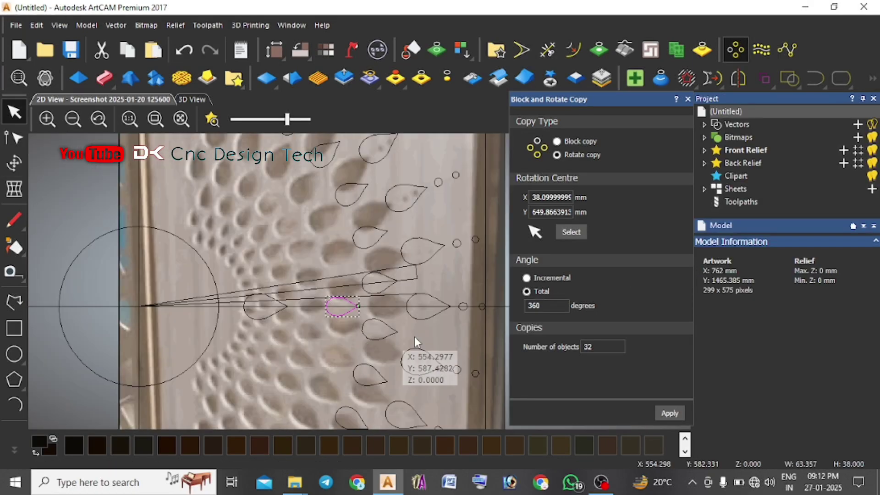
click(669, 413)
scroll(250, 333, down, 3)
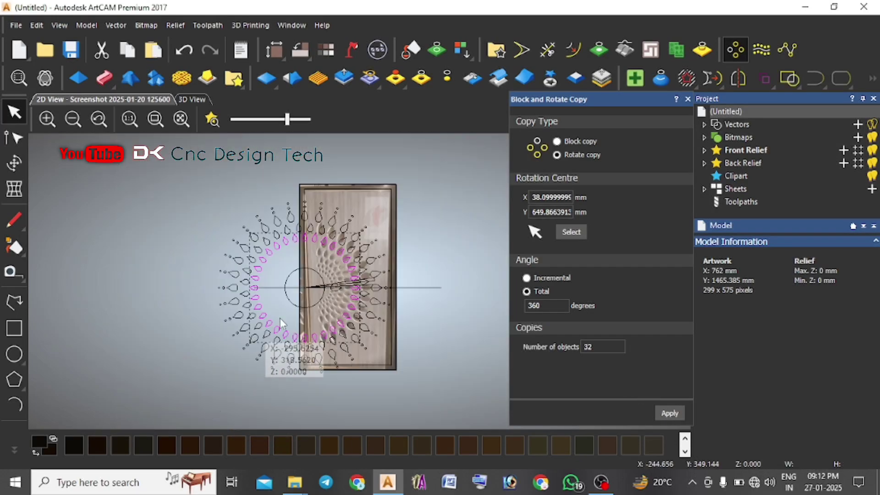
scroll(305, 239, up, 2)
scroll(319, 161, up, 2)
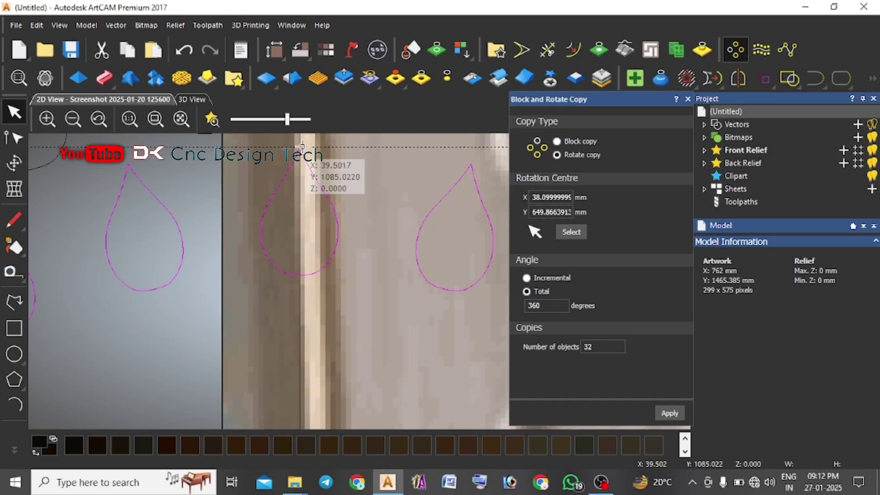
scroll(302, 146, up, 3)
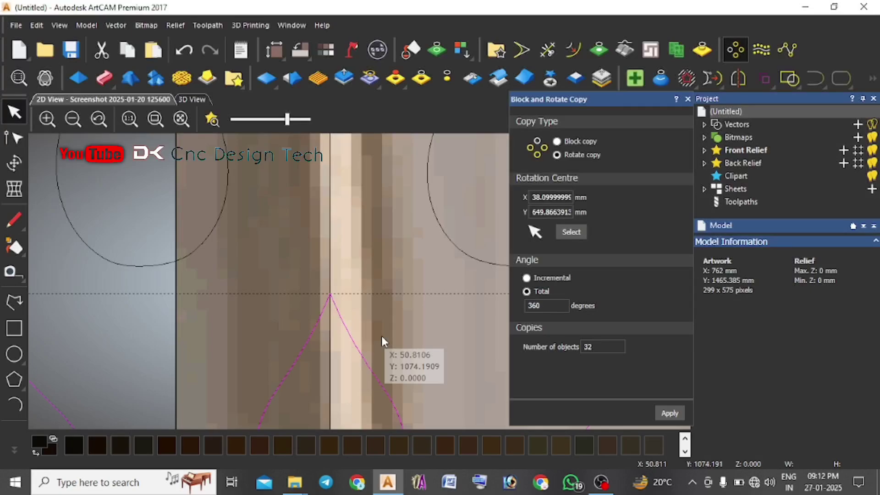
scroll(403, 341, down, 5)
scroll(408, 349, up, 2)
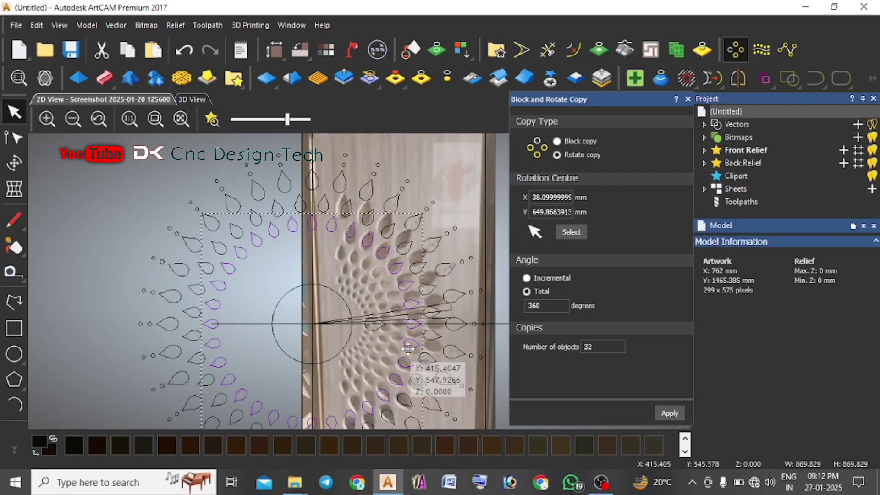
- Copy one second-ring petal inward along its slanted radial line, placing it over the photo's petal just beyond the innermost horizontal petal
scroll(407, 349, up, 2)
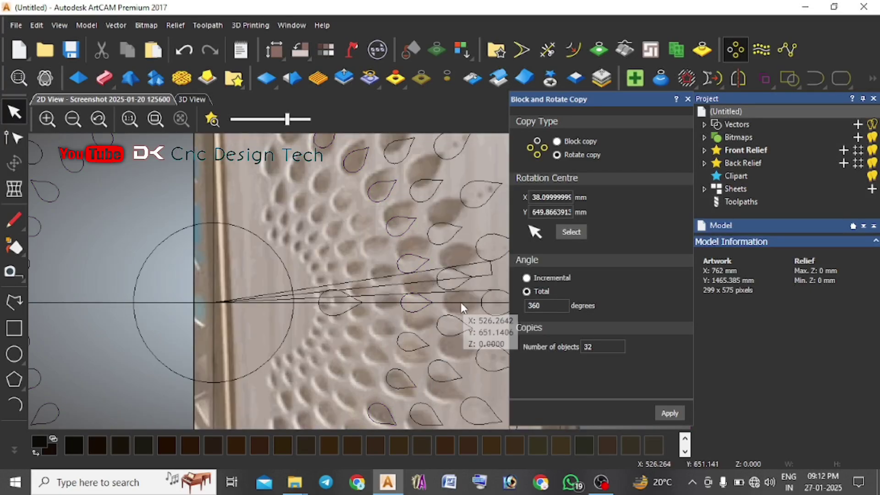
scroll(462, 307, down, 2)
scroll(417, 295, up, 2)
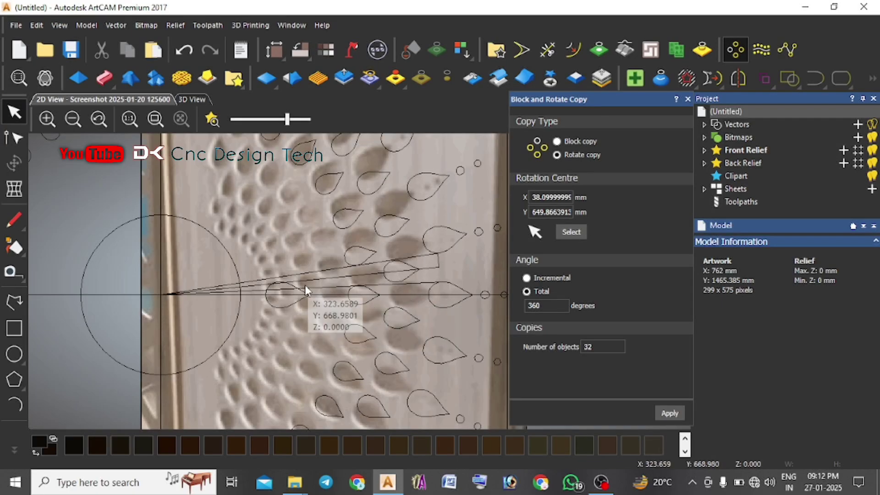
scroll(305, 288, up, 2)
scroll(360, 283, down, 2)
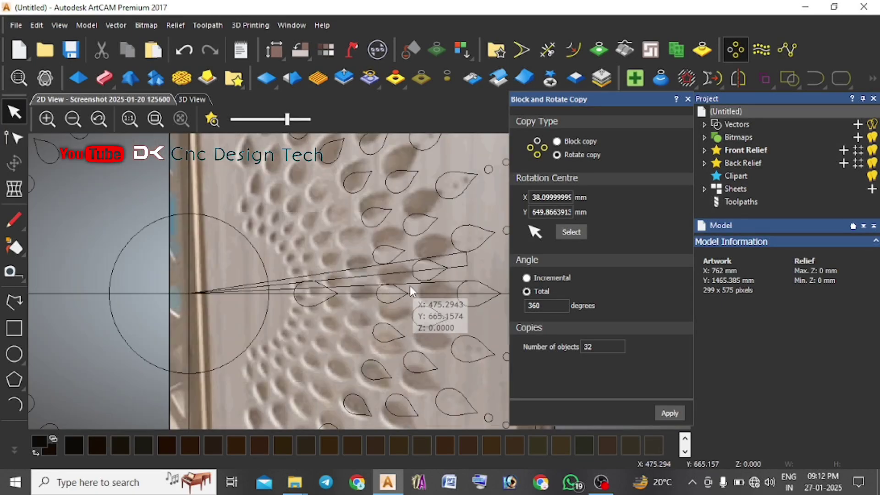
click(324, 298)
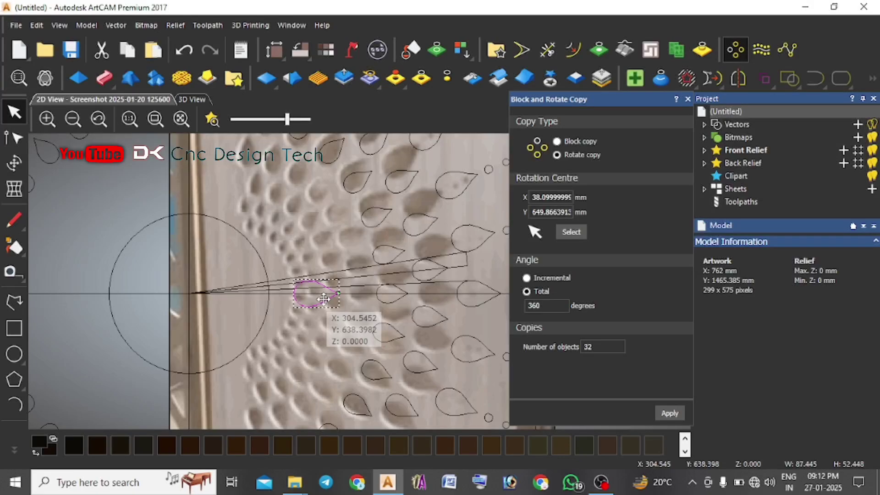
drag(324, 299, 435, 278)
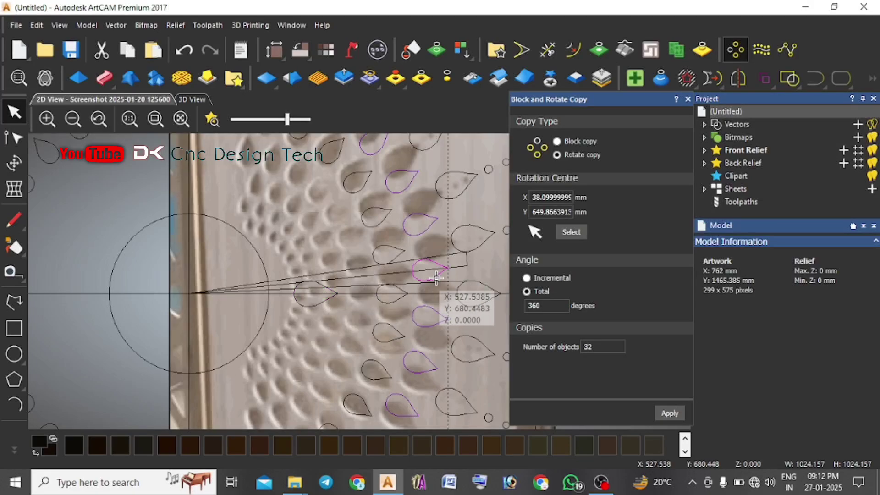
drag(436, 278, 362, 278)
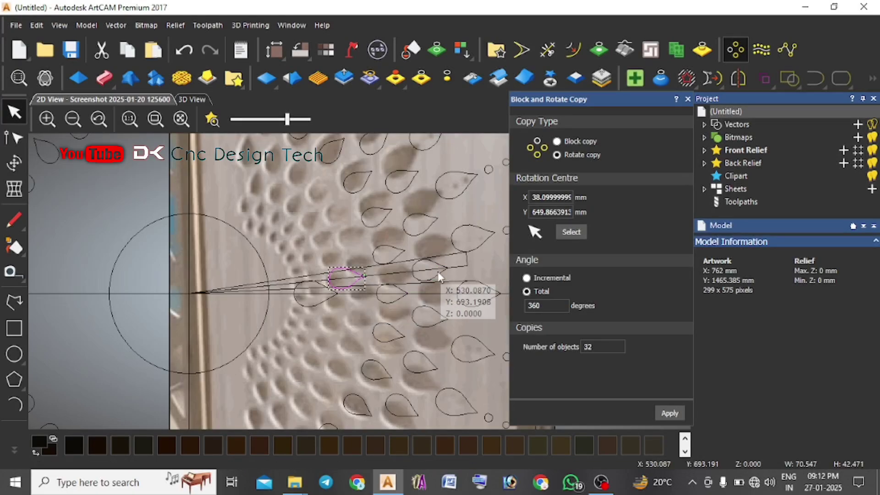
click(426, 234)
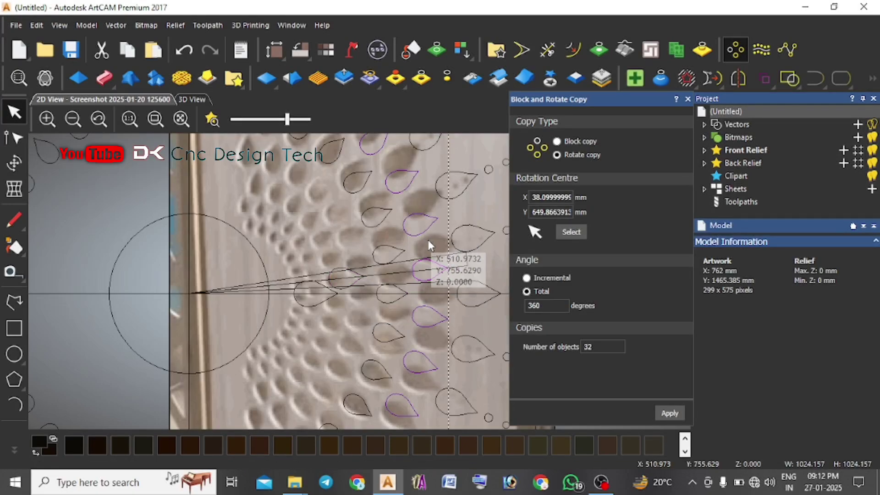
click(428, 269)
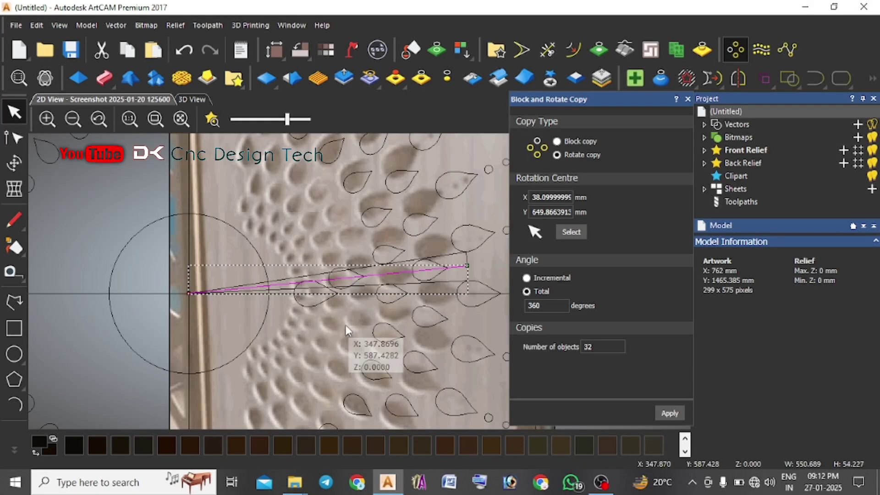
click(437, 273)
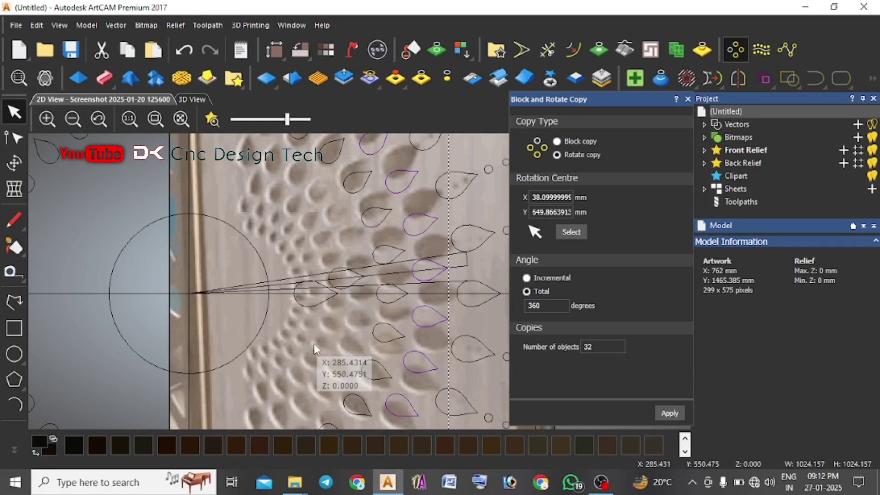
- Scale the copied petal on the slanted line down proportionally to about 58.9 by 35.5 mm, matching the photo's petal
scroll(369, 273, up, 4)
click(340, 309)
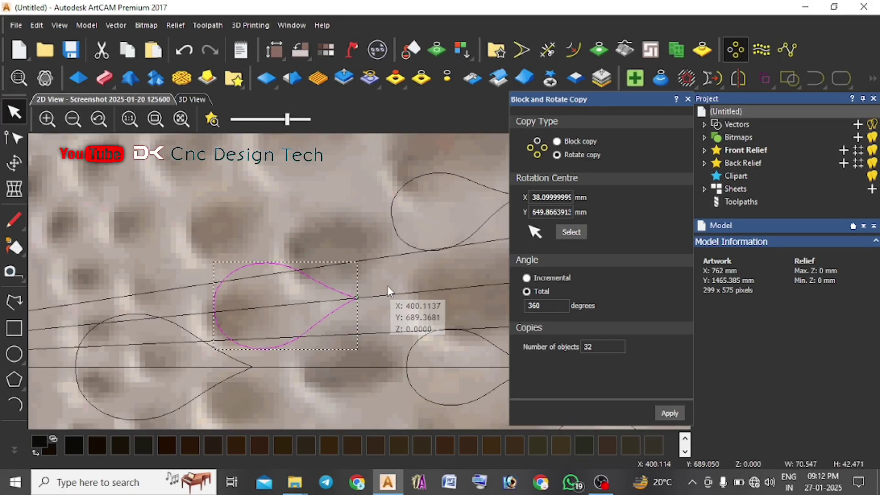
click(14, 162)
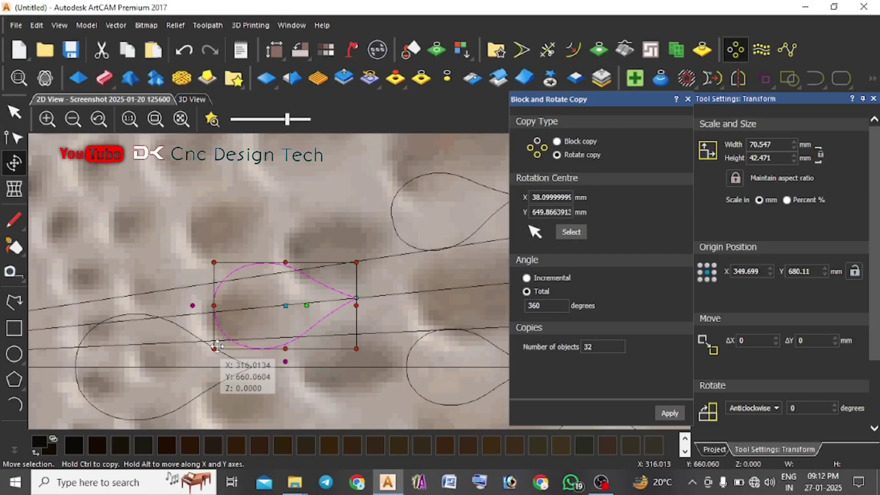
drag(216, 347, 231, 346)
key(Escape)
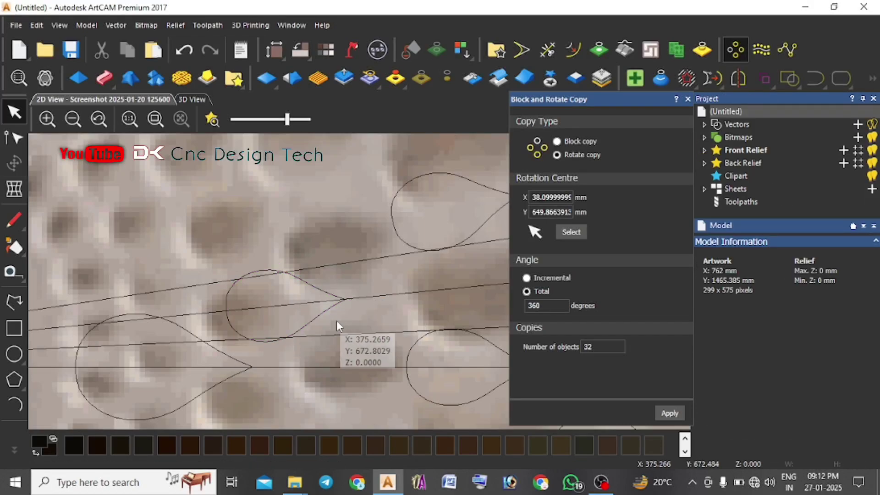
- Rotate-copy the slanted-line petal around the circle's centre as 32 objects over 360 degrees and group the new ring
scroll(348, 310, down, 2)
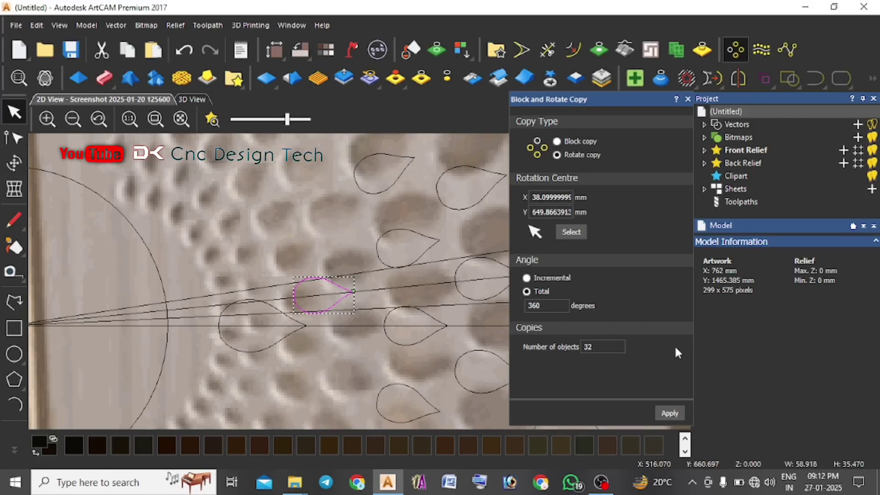
click(670, 413)
scroll(367, 293, down, 3)
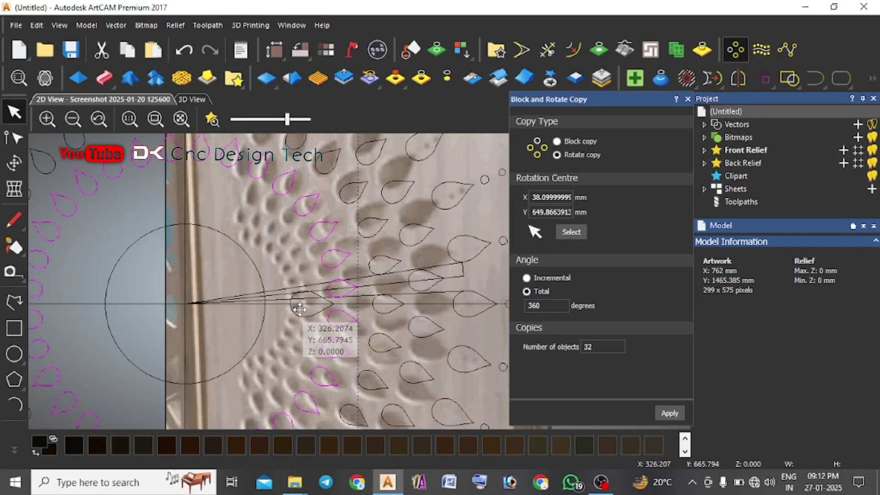
scroll(367, 293, up, 2)
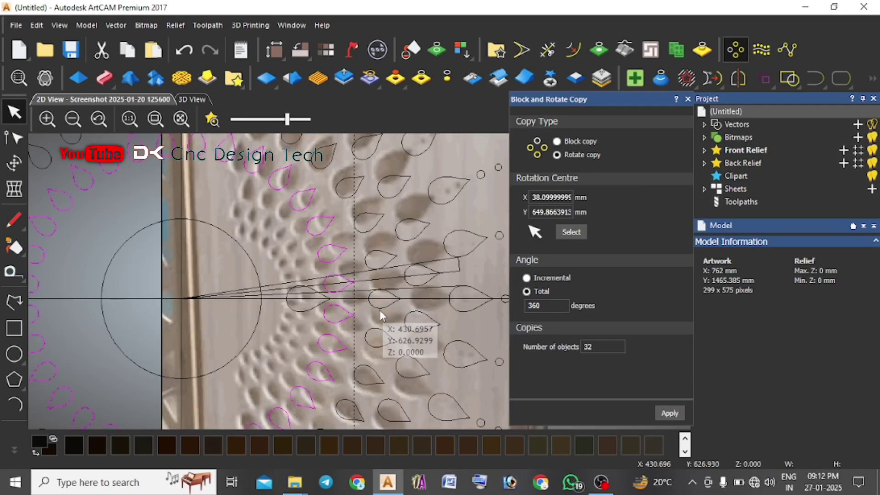
key(ctrl+g)
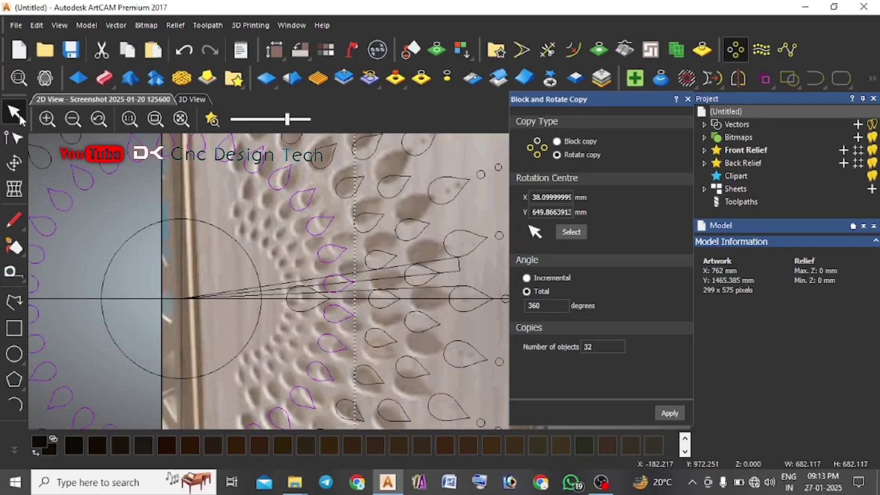
- Scale the innermost petal on the horizontal line, just outside the large circle, down proportionally to about 54 by 32.4 mm
scroll(414, 300, down, 2)
scroll(412, 302, up, 2)
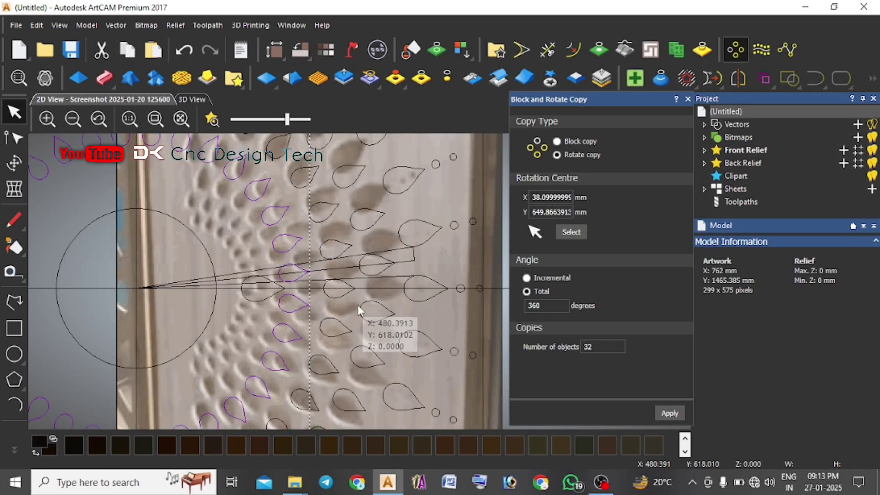
scroll(320, 296, up, 2)
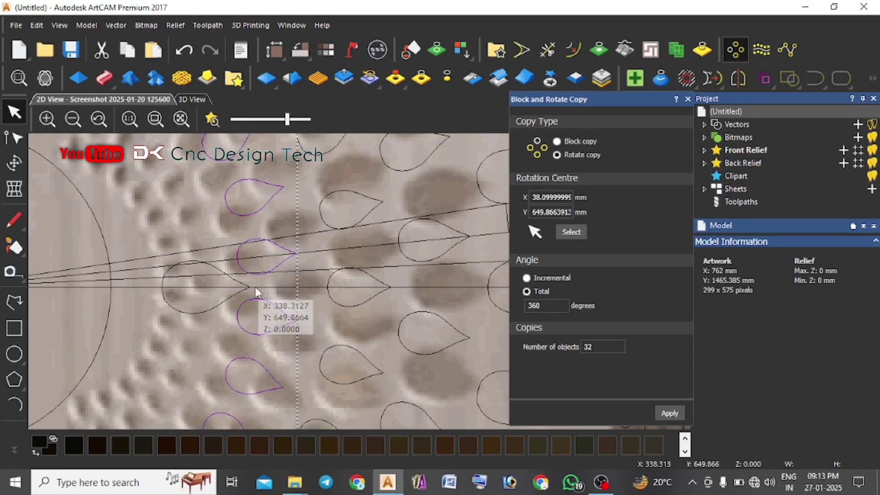
scroll(240, 287, down, 1)
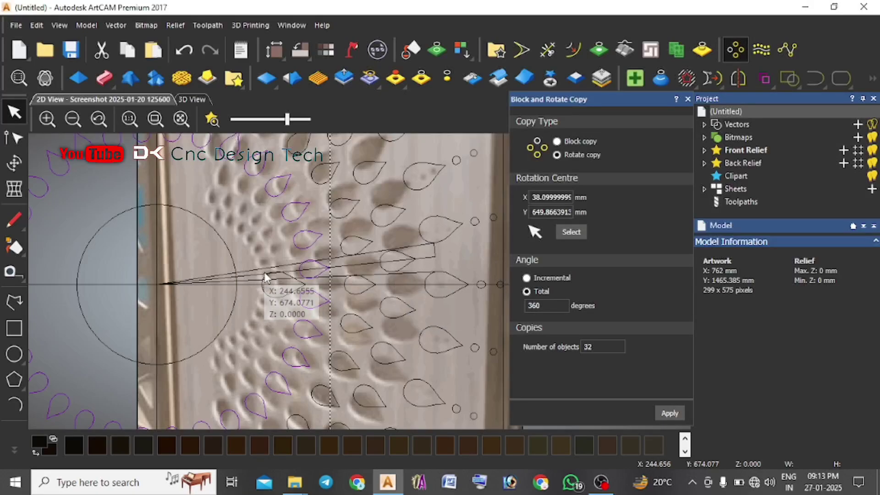
scroll(267, 274, up, 1)
click(322, 307)
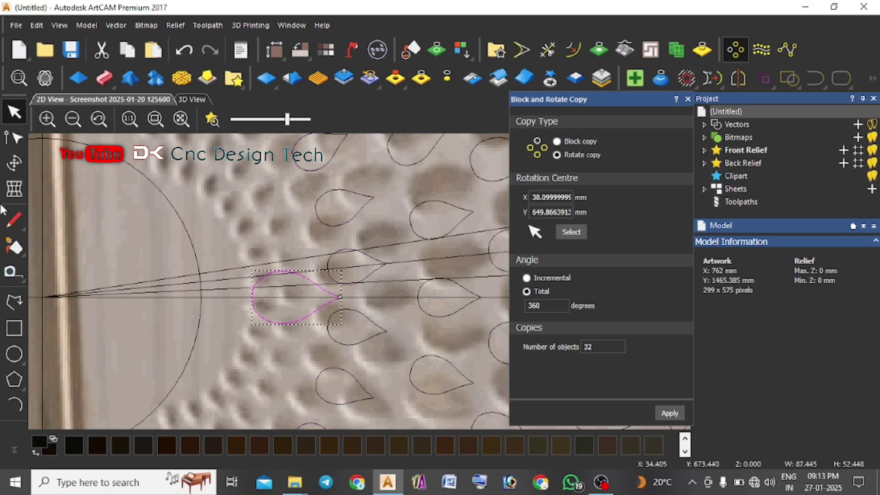
click(11, 164)
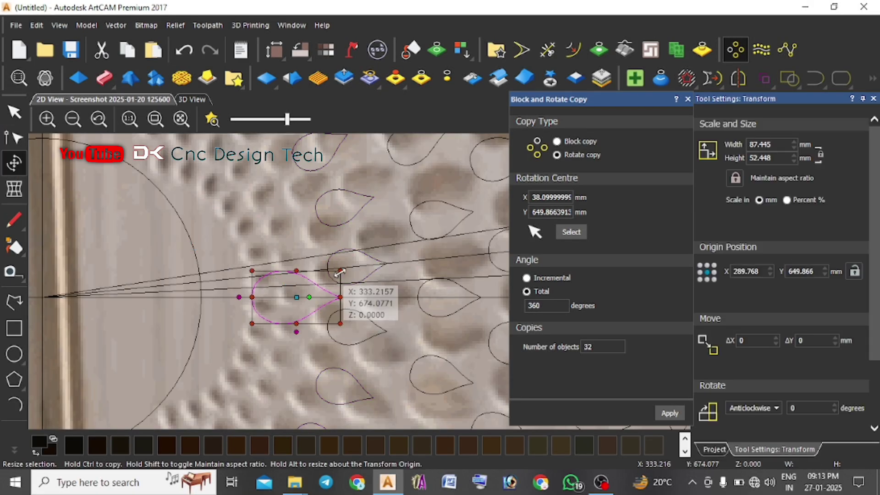
drag(340, 271, 322, 278)
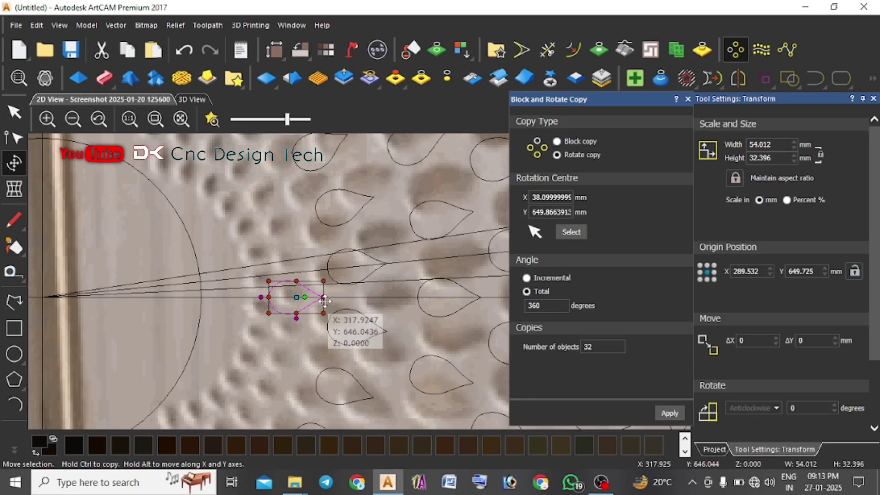
scroll(321, 302, up, 3)
key(Escape)
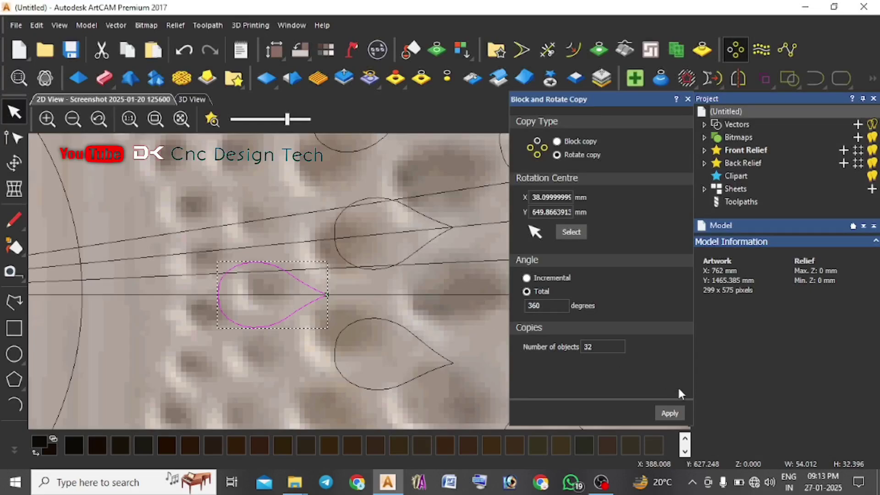
- Rotate-copy the scaled innermost petal around the circle's centre as 32 objects over a total angle of 360 degrees
click(667, 415)
scroll(247, 348, down, 5)
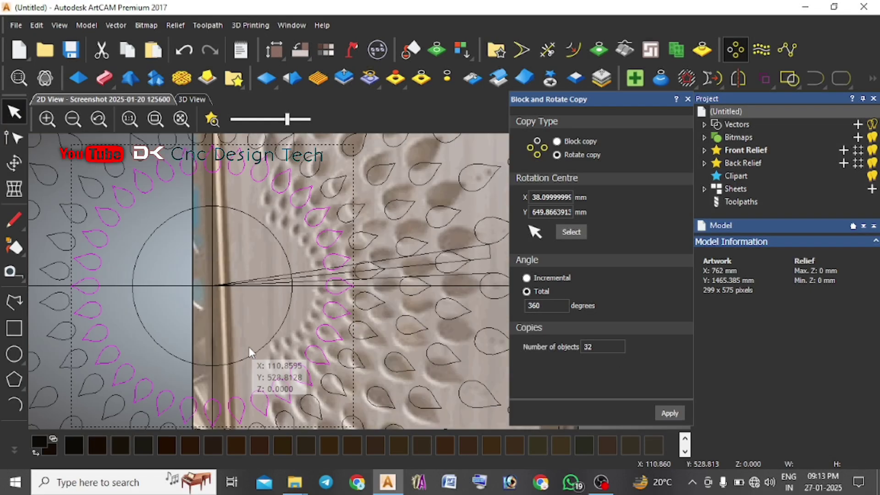
scroll(381, 282, up, 2)
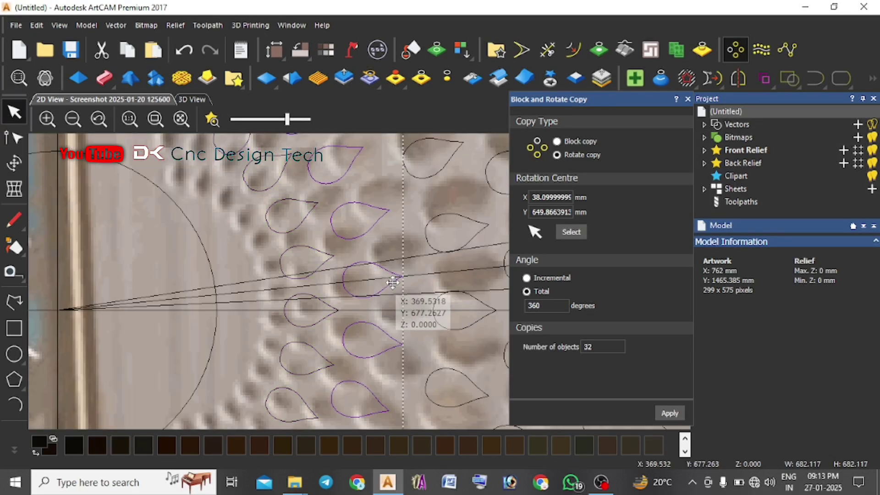
- Undo the innermost ring's rotated copies and shift its single source petal slightly inward along the horizontal line
scroll(441, 280, down, 2)
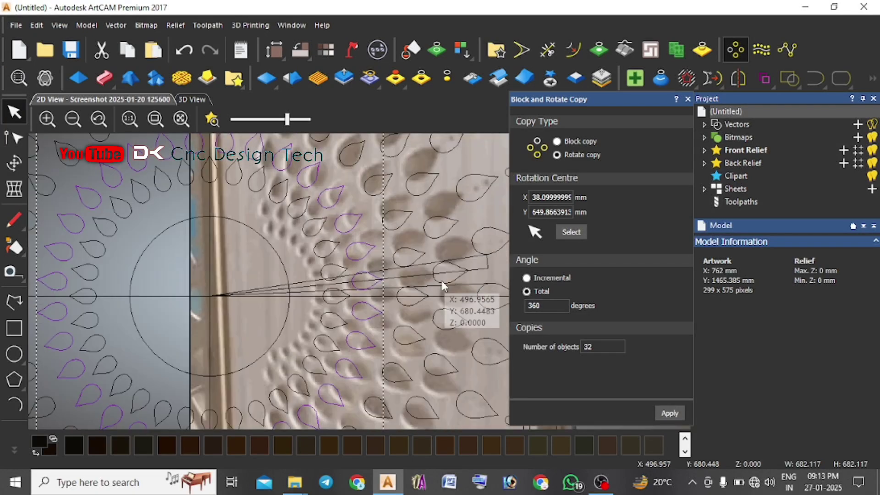
scroll(441, 280, up, 2)
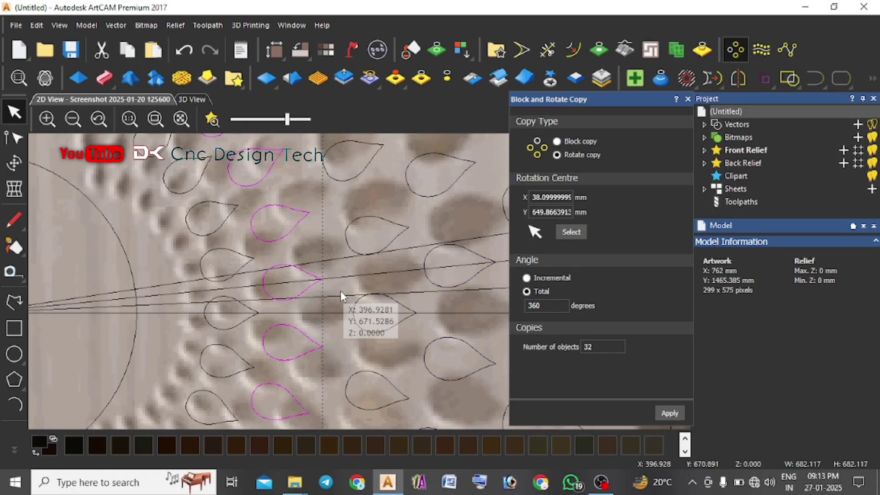
key(Escape)
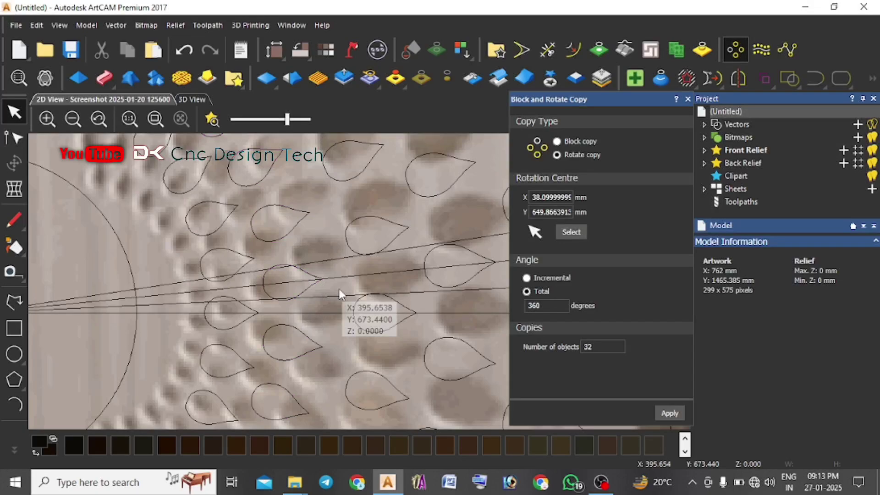
click(293, 300)
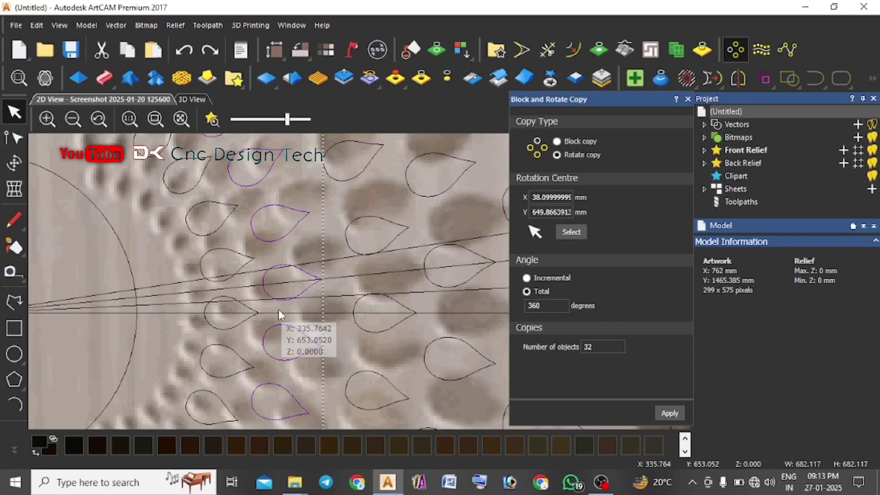
click(243, 318)
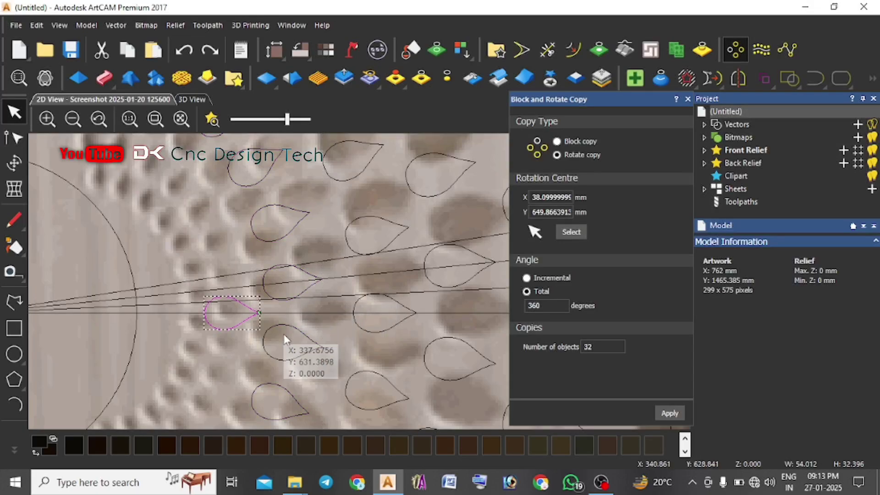
click(14, 165)
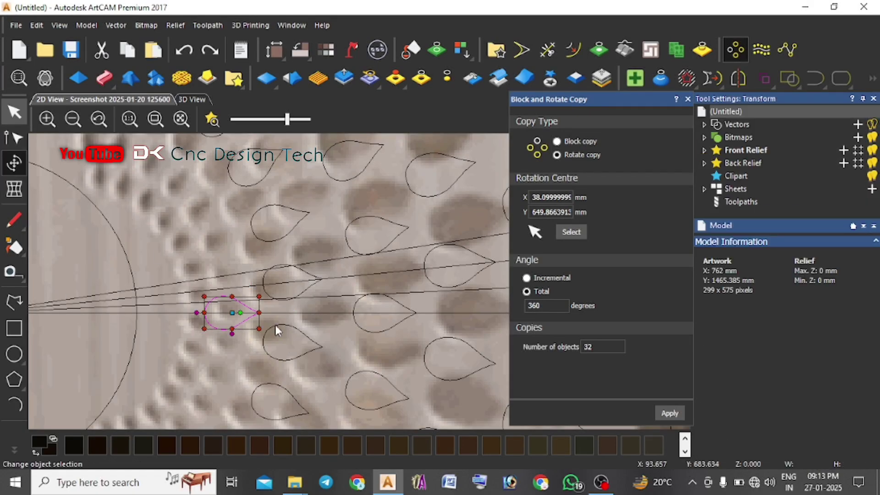
key(Escape)
scroll(275, 328, up, 5)
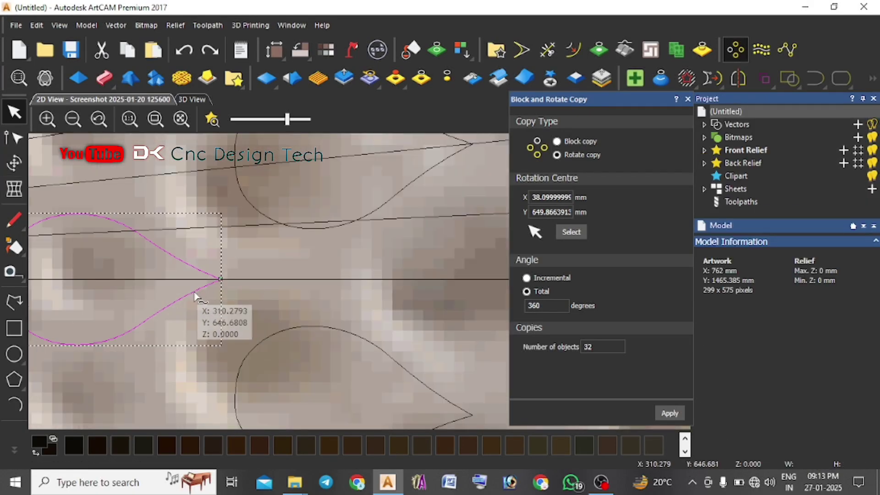
drag(194, 293, 163, 293)
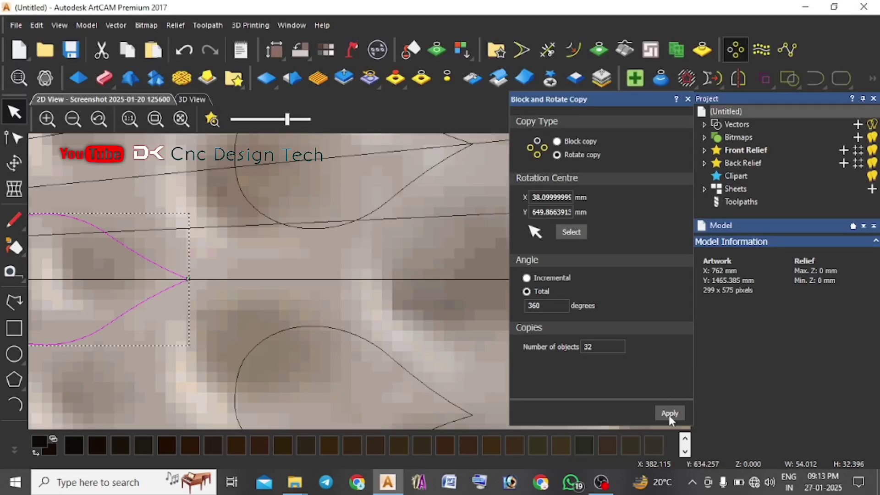
- Rotate-copy the shifted petal around the circle's centre as 32 objects over a total angle of 360 degrees
click(669, 413)
scroll(282, 356, down, 4)
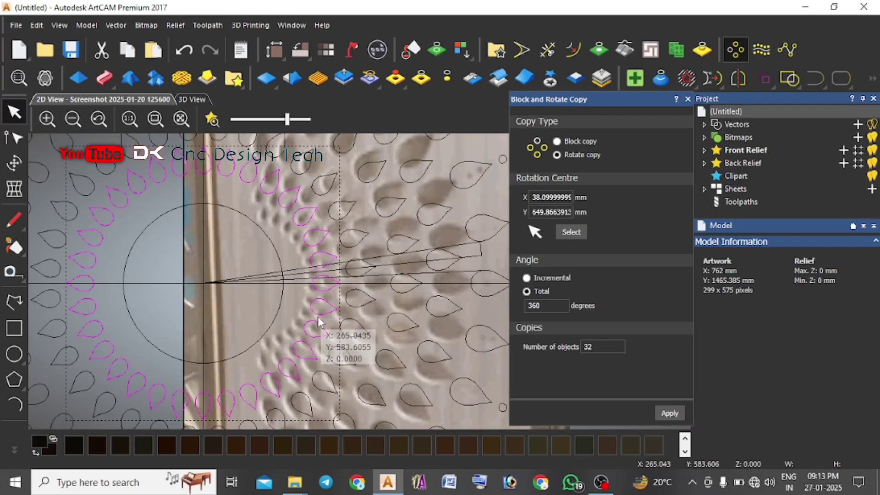
scroll(350, 275, up, 3)
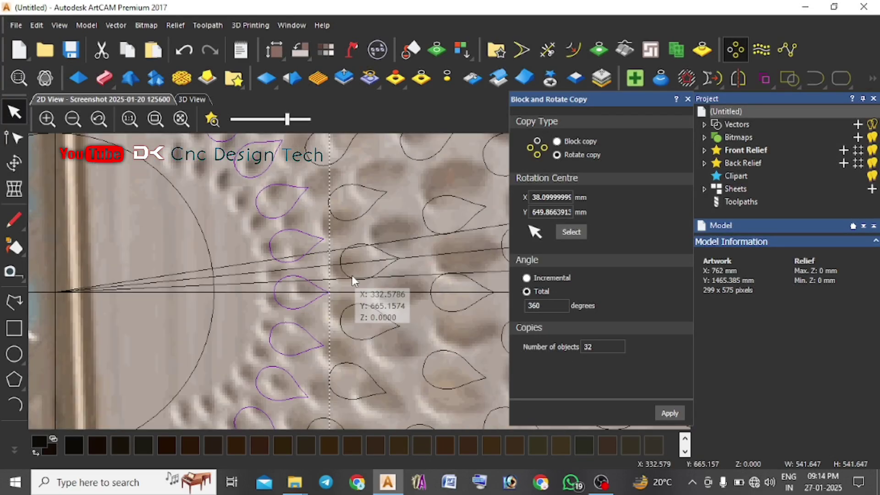
- Copy the petal on the middle slanted line inward along that line to the large circle's edge
click(386, 266)
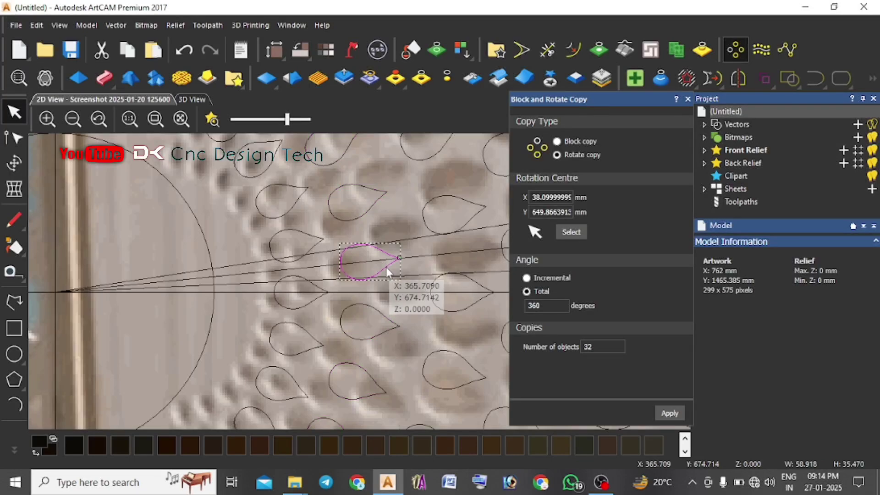
drag(393, 260, 260, 274)
click(386, 254)
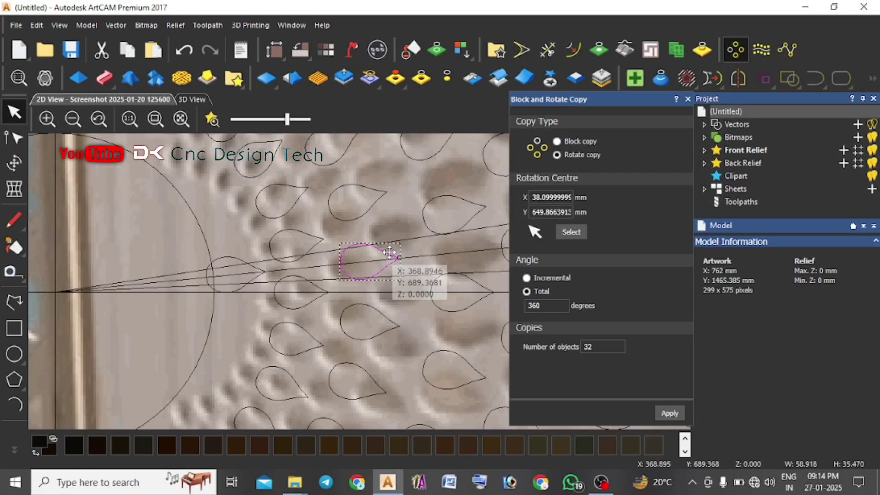
shift+click(361, 216)
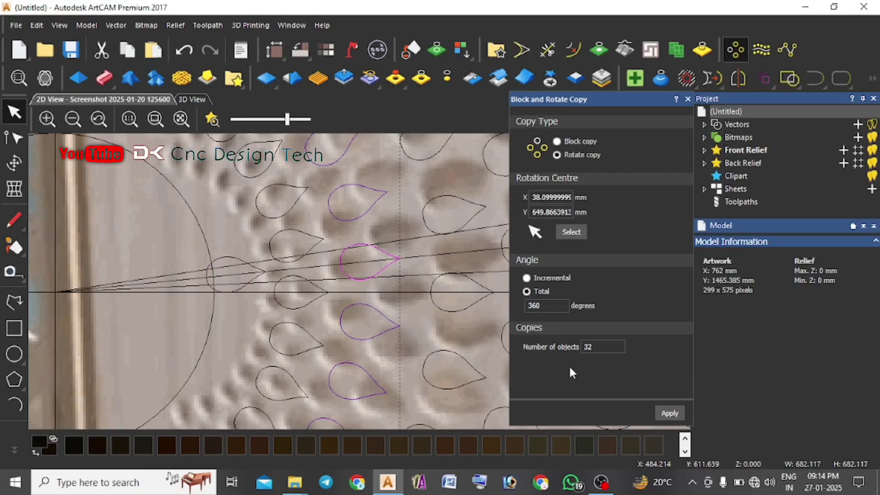
click(254, 278)
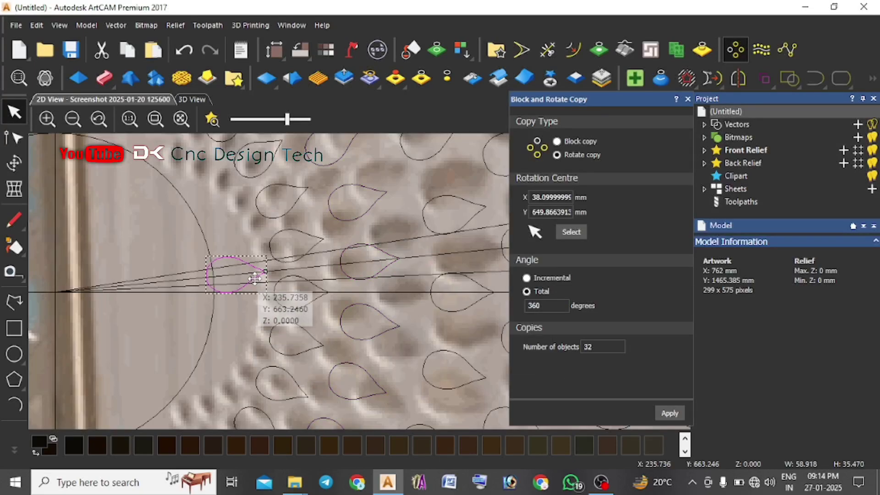
- Delete the two surplus slanted construction lines above and below the one running through the copied petal
scroll(293, 268, up, 1)
scroll(329, 296, down, 1)
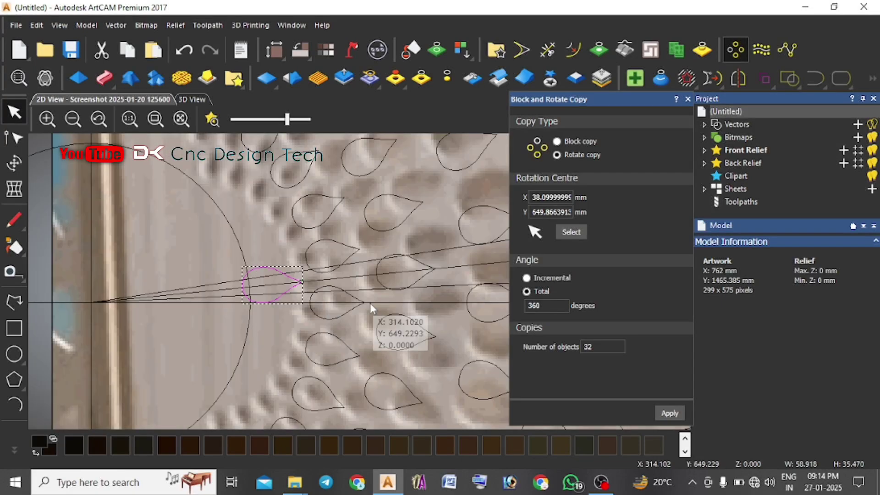
scroll(390, 296, down, 1)
scroll(404, 287, up, 1)
click(405, 288)
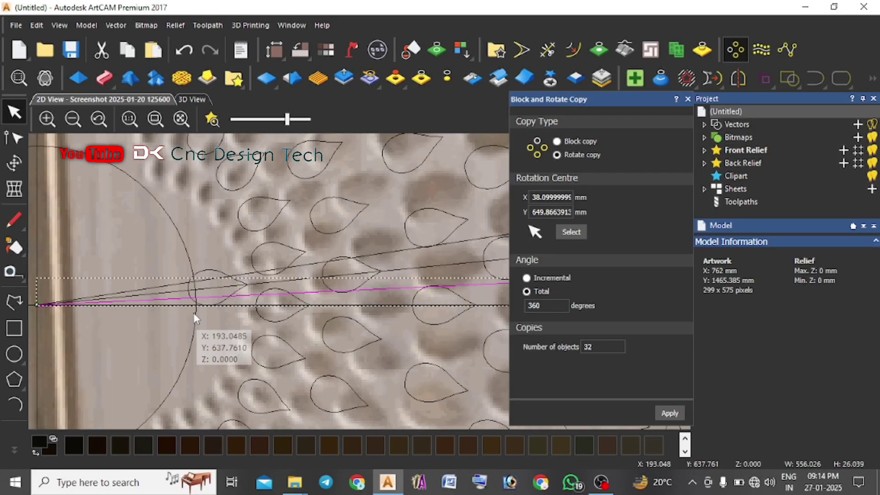
key(Escape)
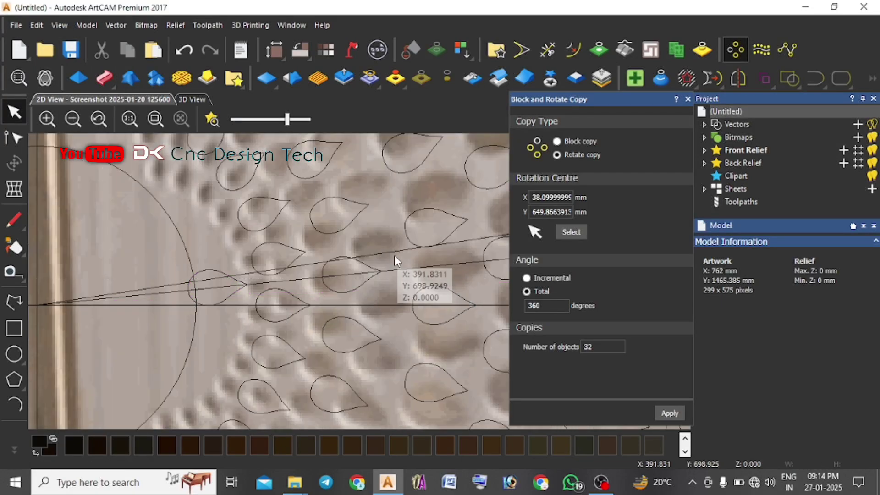
click(392, 253)
key(Escape)
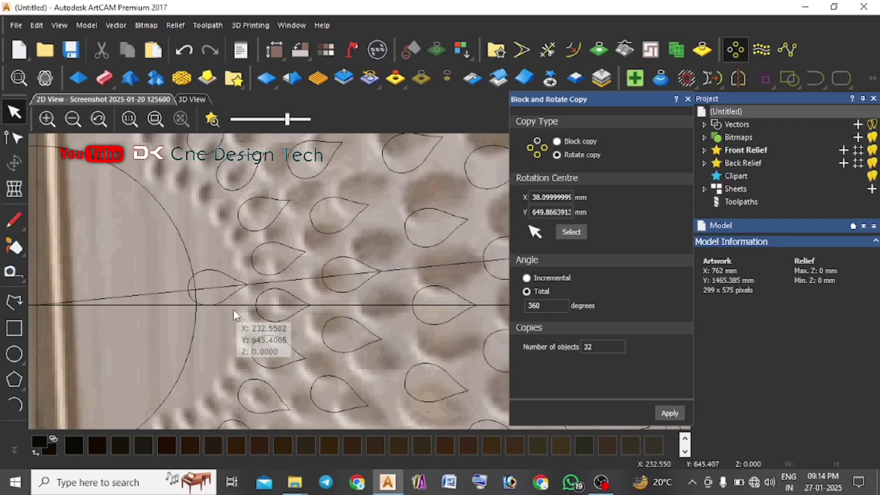
- Scale the copied petal at the circle's edge down proportionally to about 39.5 by 23.8 mm
scroll(233, 309, down, 1)
scroll(296, 293, up, 1)
click(297, 300)
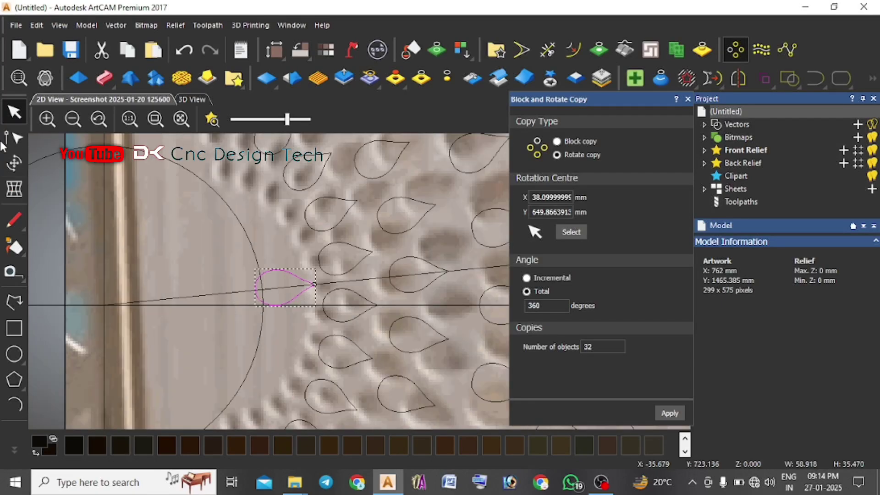
scroll(259, 295, up, 2)
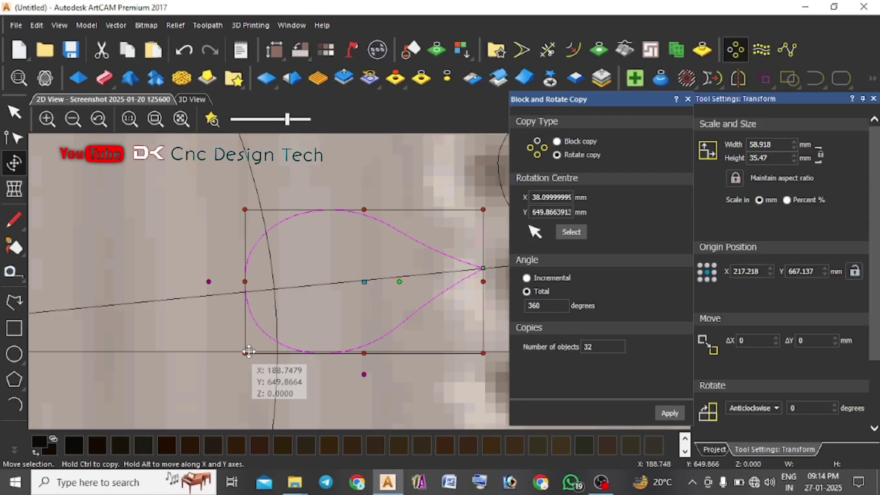
drag(247, 353, 304, 318)
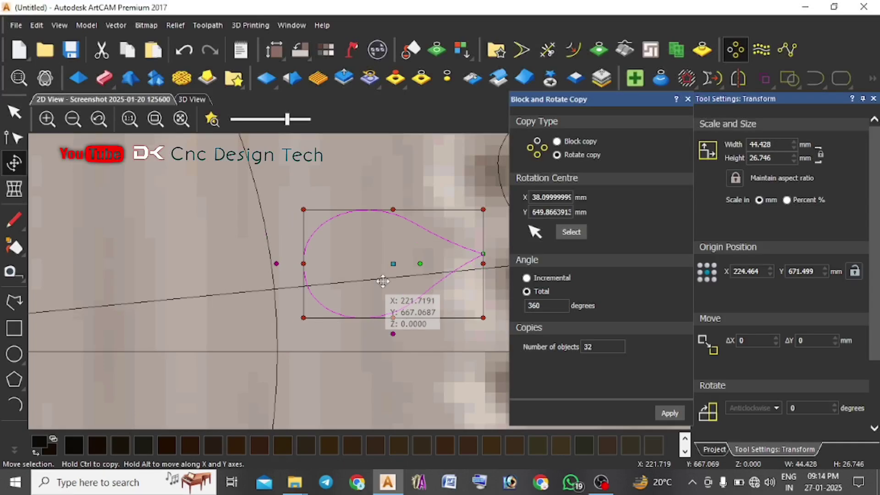
scroll(371, 293, down, 1)
scroll(429, 262, up, 1)
scroll(429, 258, up, 1)
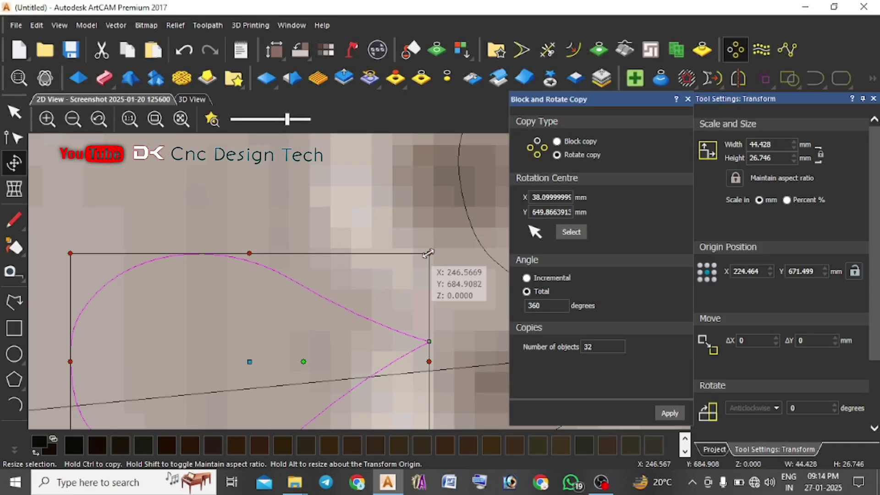
drag(429, 254, 388, 275)
key(Escape)
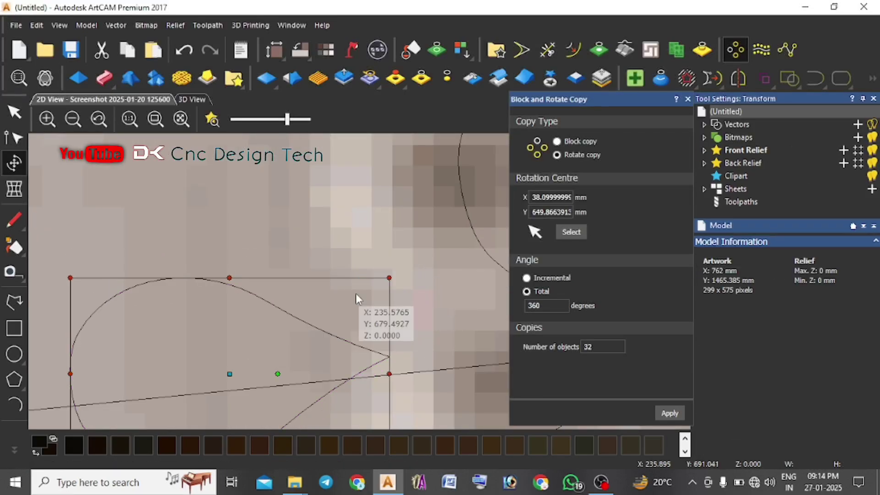
- Enlarge the small petal beside the large circle proportionally to about 44.3 by 26.7 mm
scroll(355, 294, down, 2)
click(341, 294)
scroll(386, 310, up, 2)
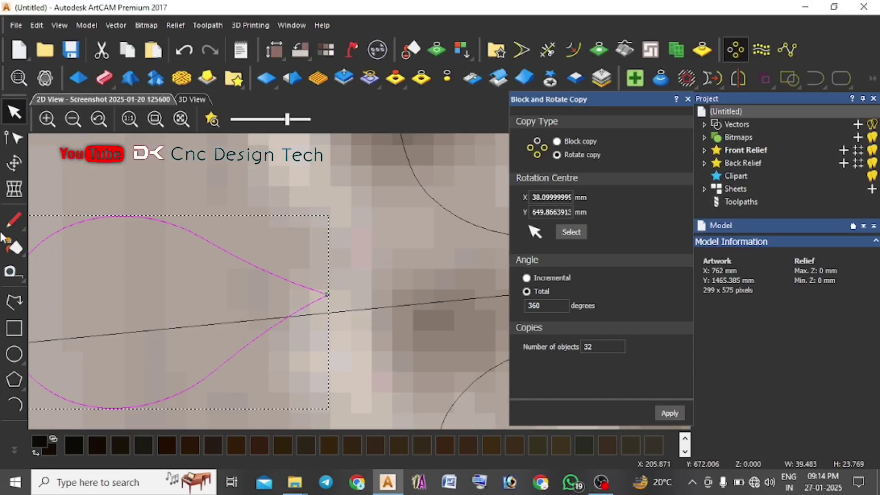
click(14, 162)
scroll(269, 337, down, 1)
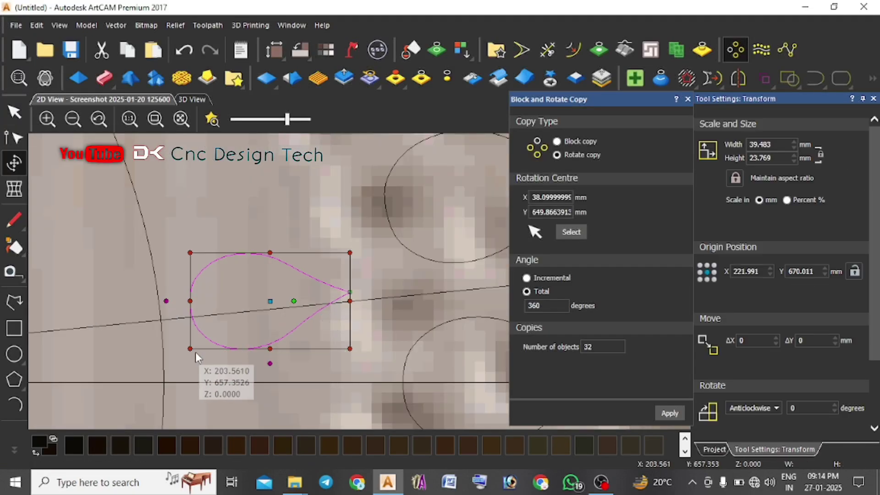
drag(191, 351, 170, 360)
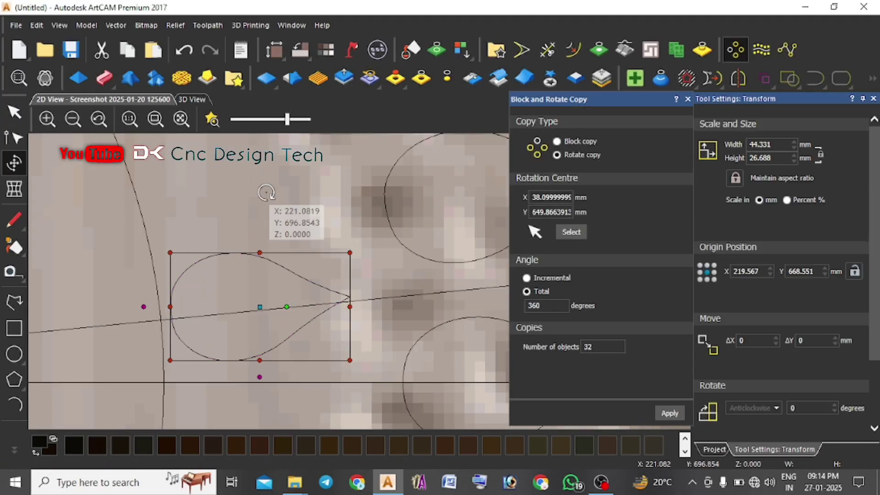
key(Escape)
- Move the resized petal so its tip sits on the slanted line just outside the large circle
scroll(353, 293, up, 1)
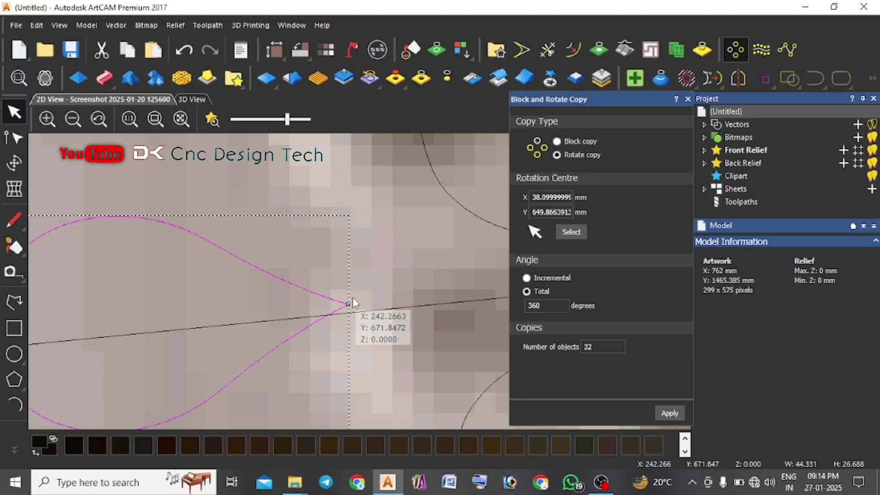
drag(351, 308, 341, 316)
scroll(334, 314, down, 1)
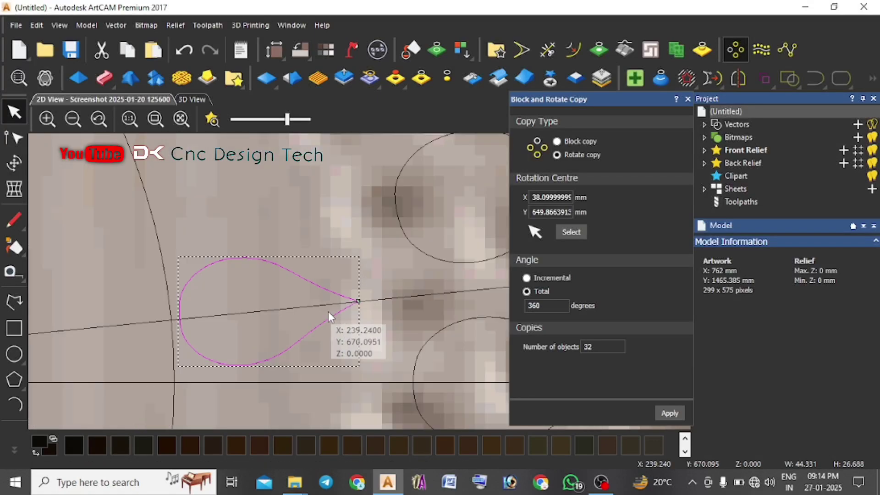
scroll(385, 304, down, 2)
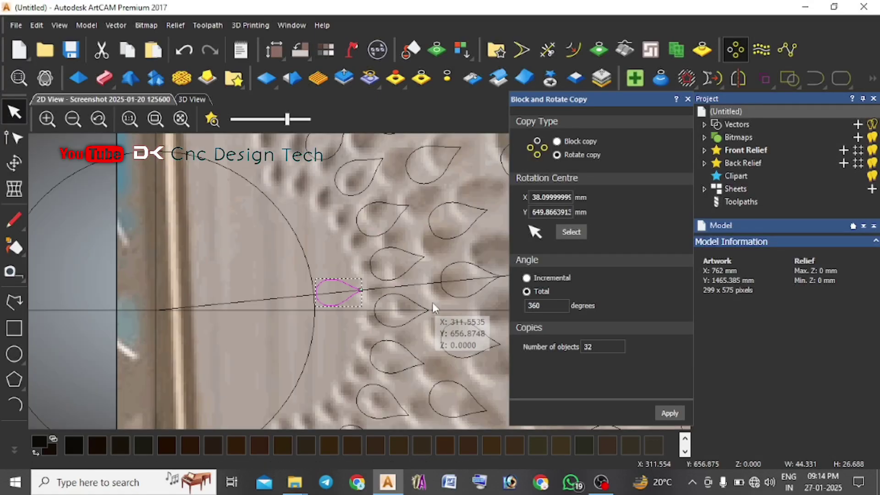
- Rotate-copy the small petal around the circle's centre as 32 objects over 360 degrees to form the innermost ring
click(670, 412)
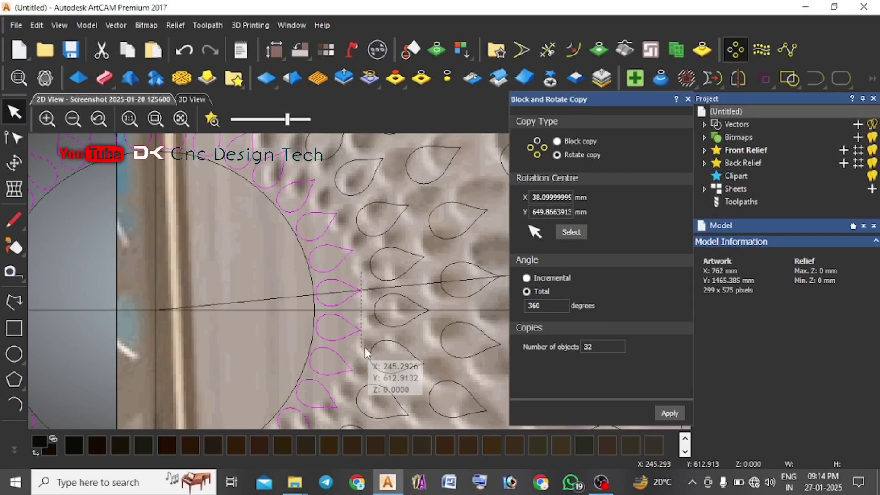
scroll(355, 328, down, 2)
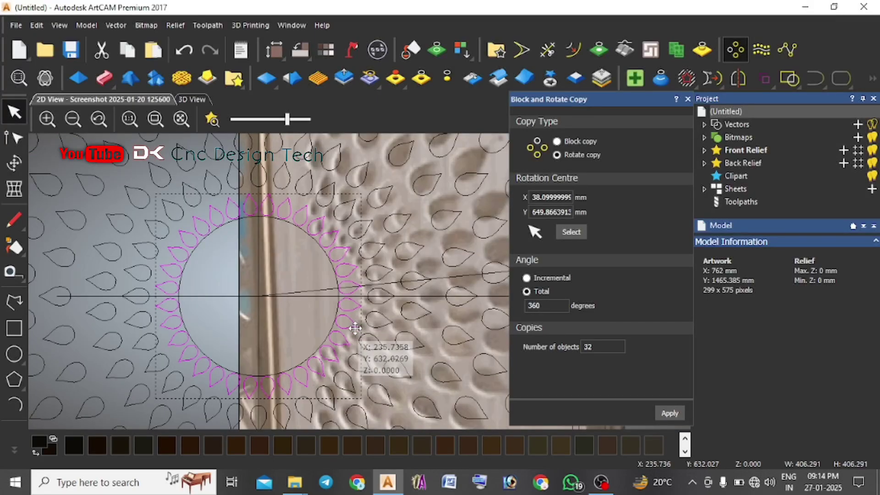
scroll(348, 312, down, 5)
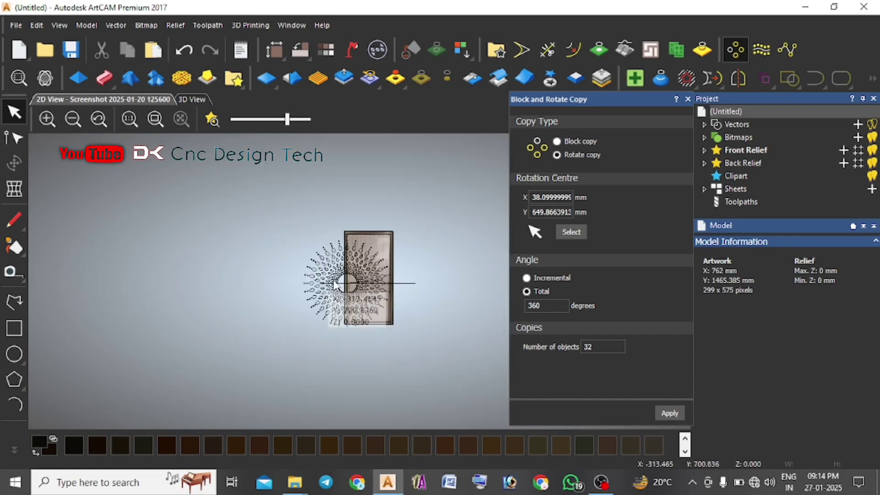
- Delete the horizontal and remaining slanted construction lines running through the circle's centre
scroll(329, 303, up, 5)
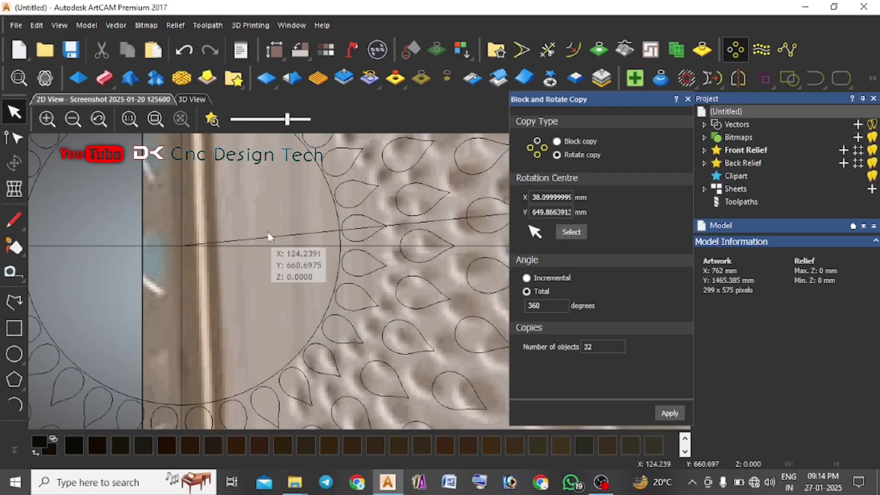
drag(255, 197, 206, 284)
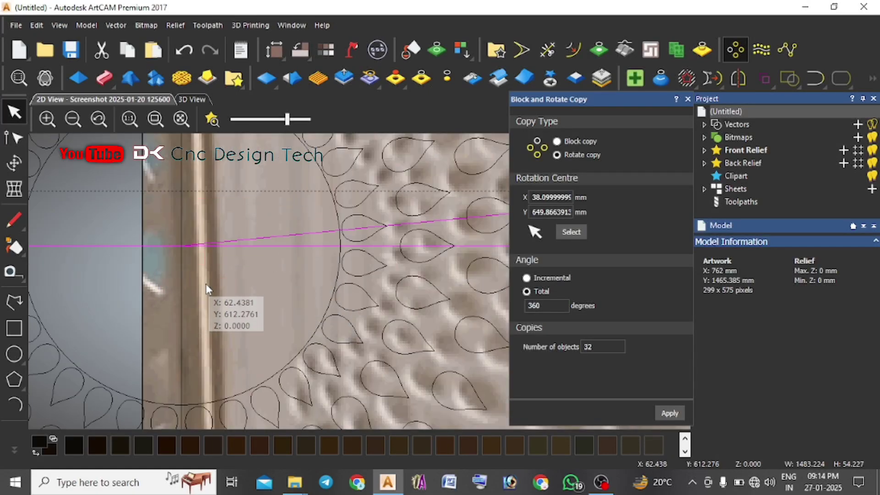
key(Delete)
scroll(326, 252, down, 2)
scroll(328, 236, up, 2)
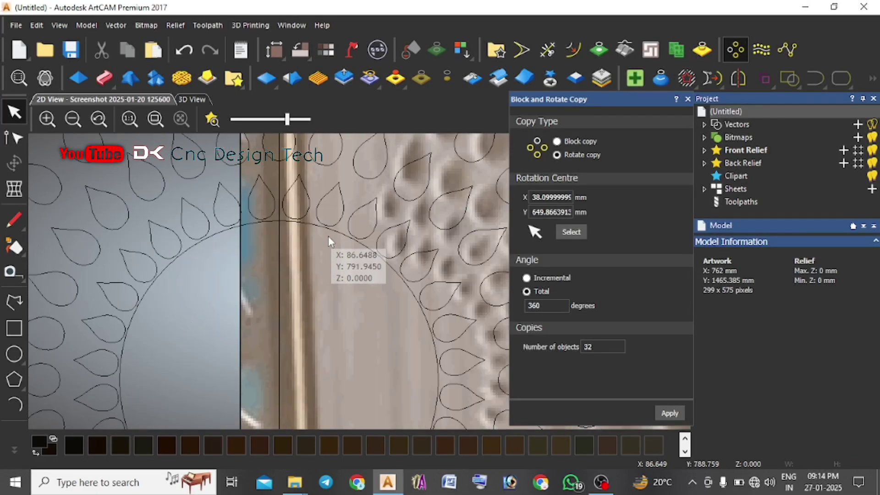
- Delete the large construction circle inside the innermost petal ring
click(342, 233)
click(101, 49)
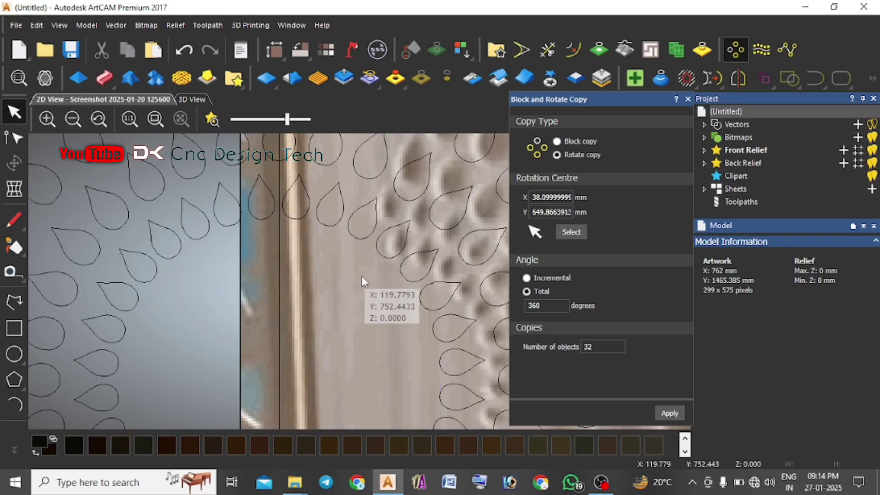
scroll(362, 277, down, 3)
scroll(434, 283, up, 3)
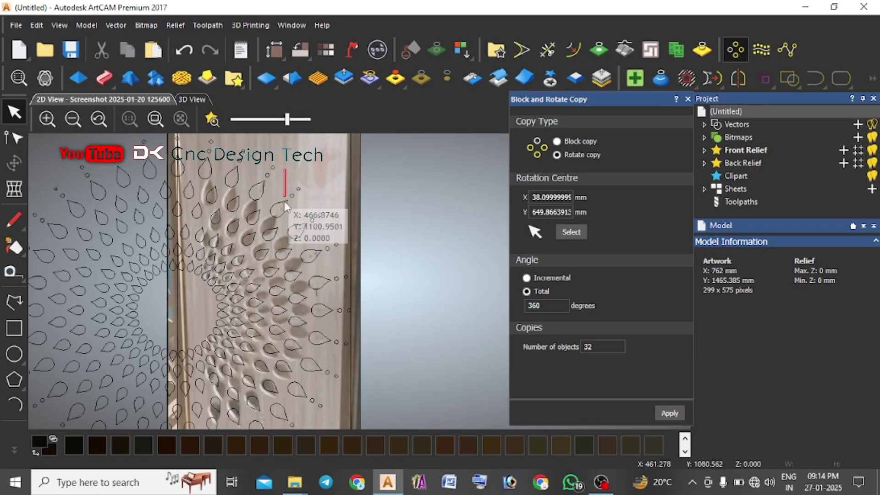
- Display the vectors in the 3D view on the plain relief without the photo, and close the rotate-copy settings
click(212, 119)
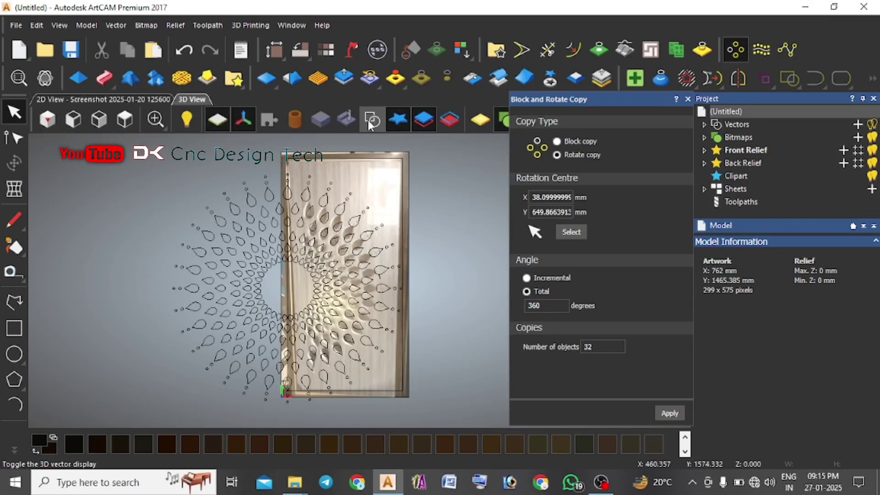
click(479, 120)
scroll(444, 250, down, 2)
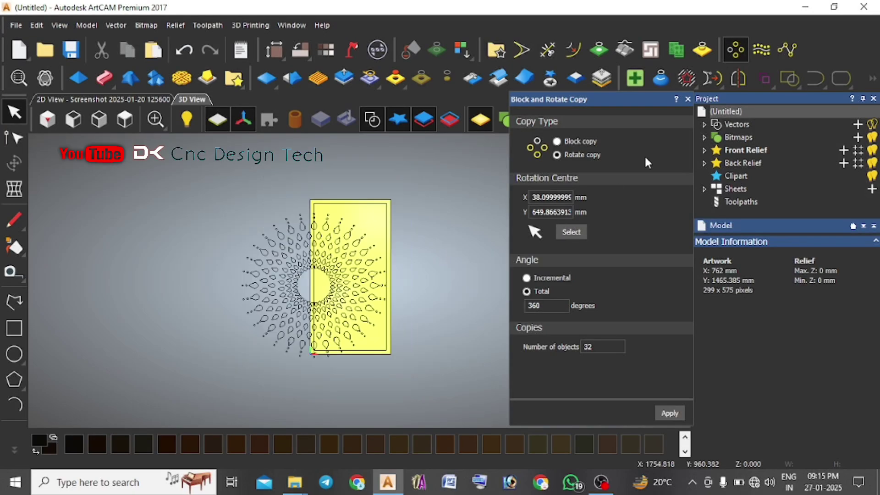
click(687, 99)
scroll(397, 307, up, 2)
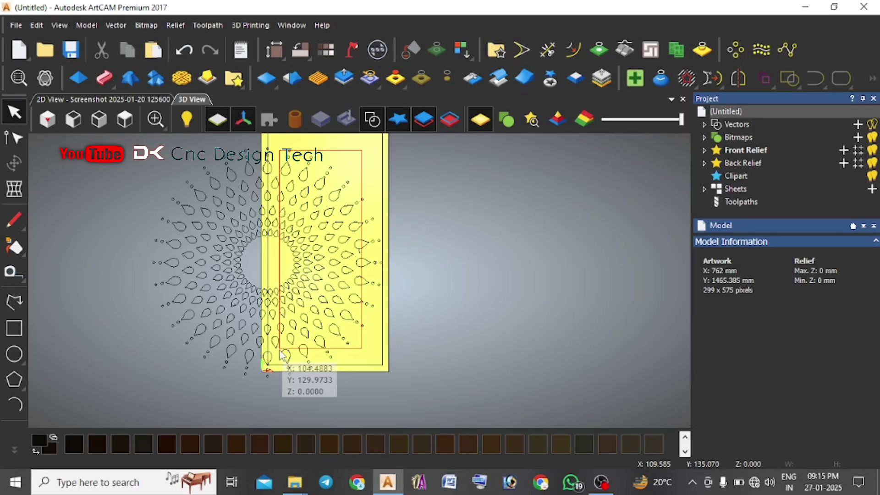
click(294, 334)
scroll(331, 261, up, 2)
right_click(329, 259)
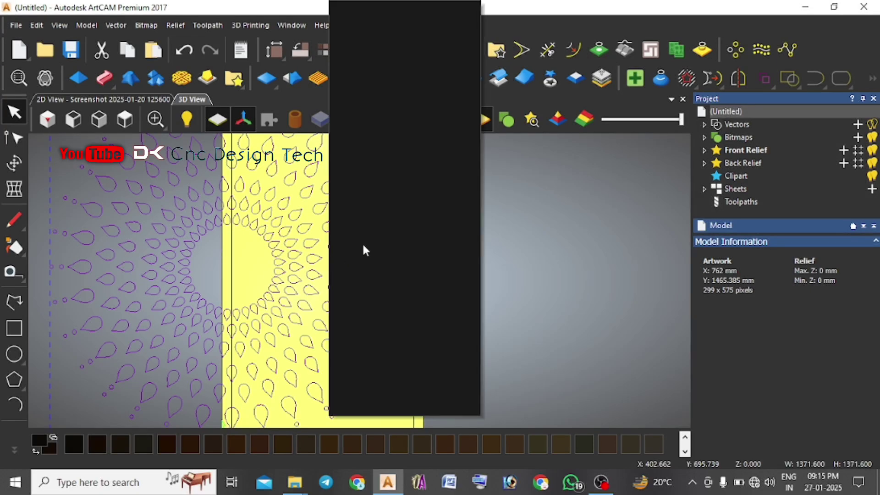
click(555, 273)
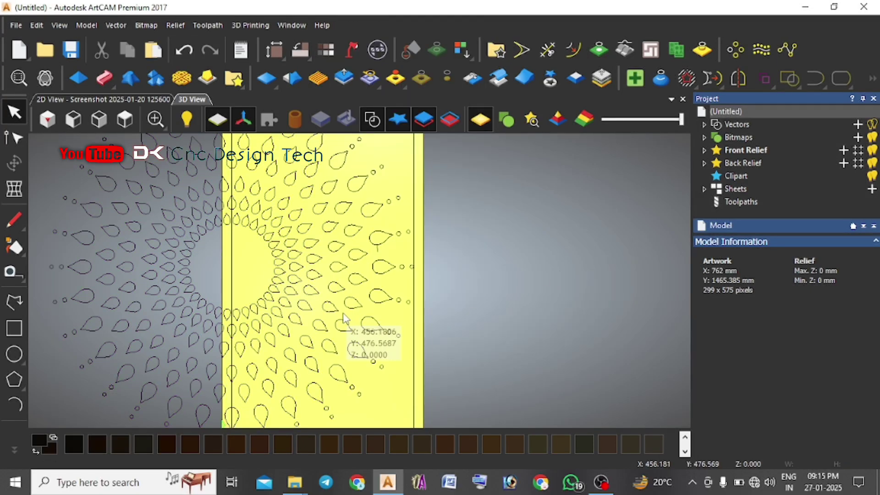
- Enlarge the third petal ring from the centre proportionally about its own centre to about 703.4 by 703.4 mm
scroll(324, 293, up, 1)
click(322, 289)
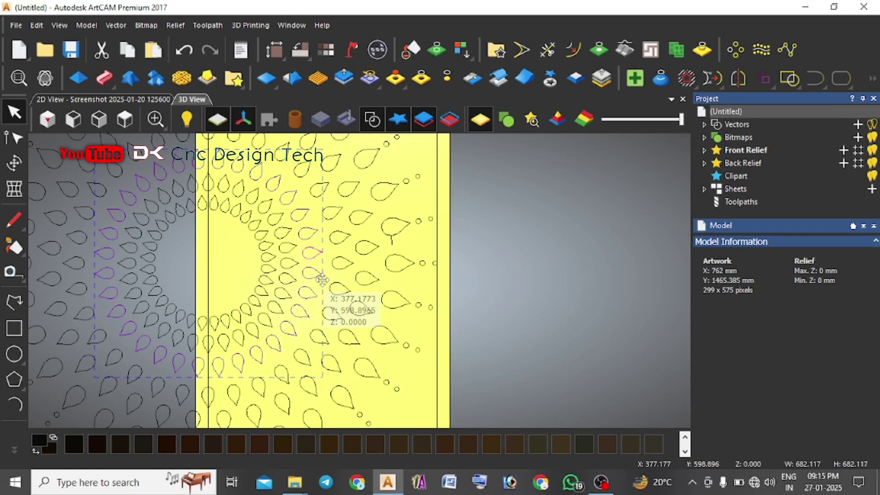
click(14, 163)
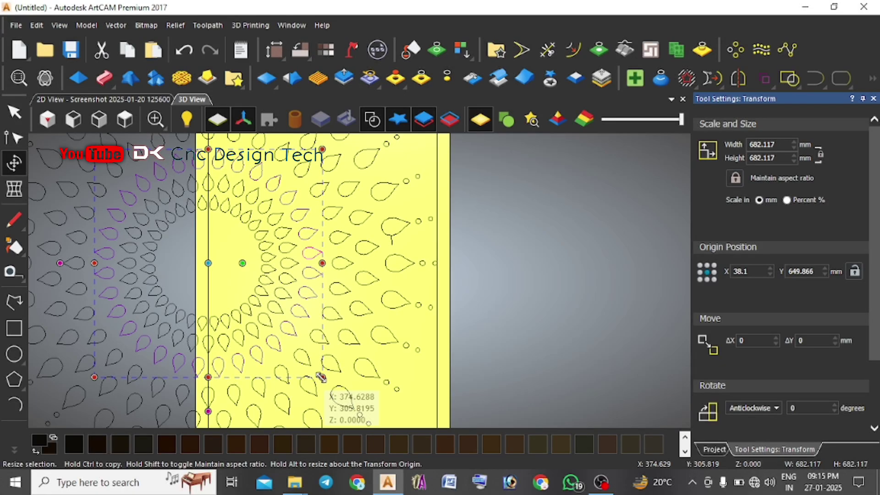
drag(320, 377, 325, 380)
key(alt)
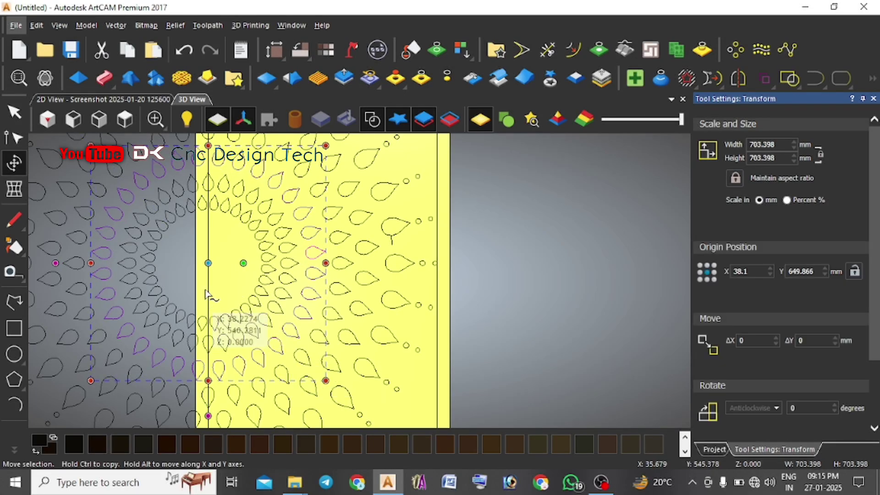
click(14, 112)
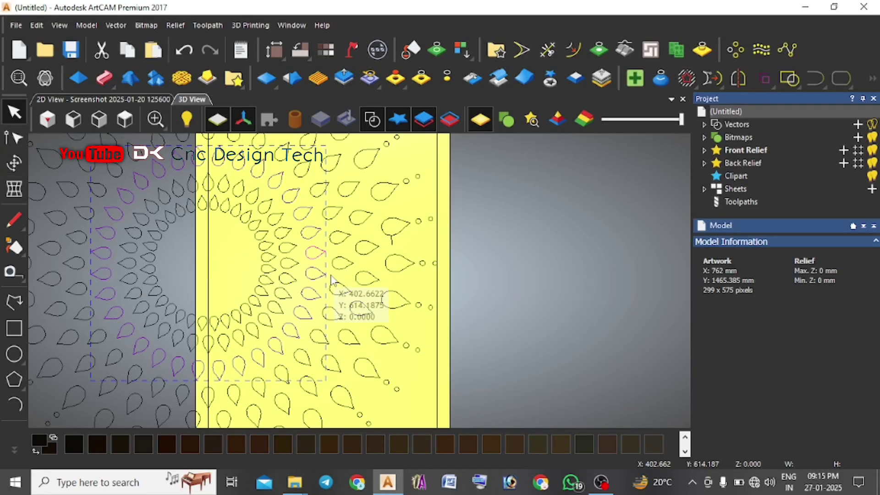
- Ungroup the petal and dot rings and regroup them all as one single group
scroll(331, 278, down, 4)
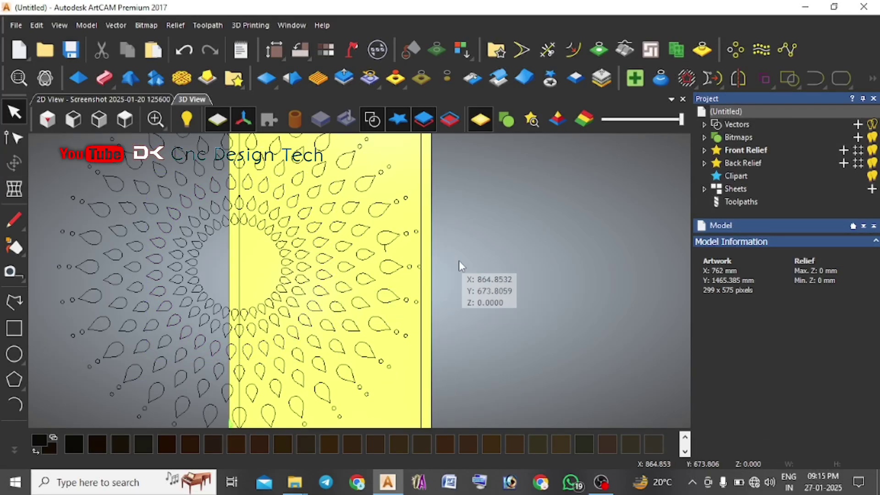
drag(322, 292, 302, 306)
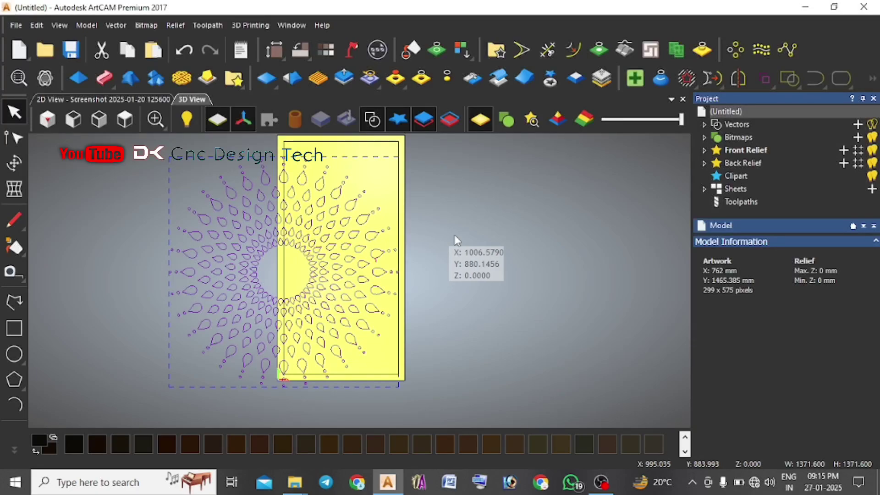
click(517, 239)
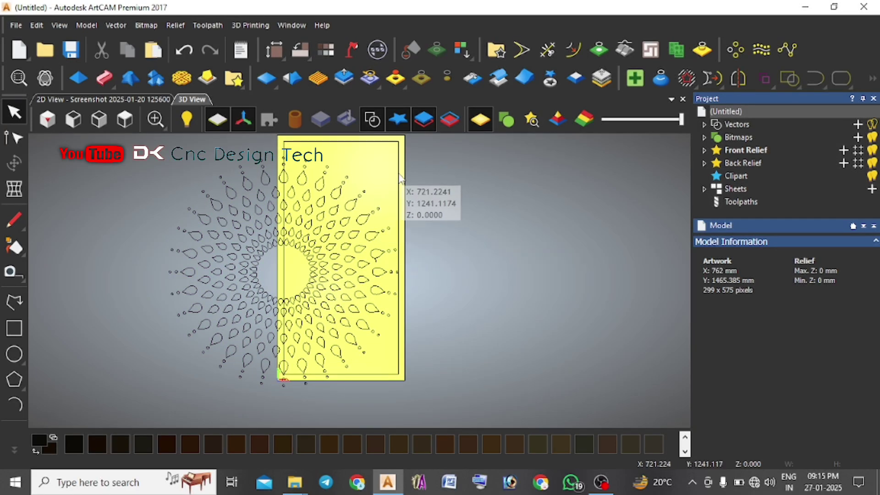
click(373, 233)
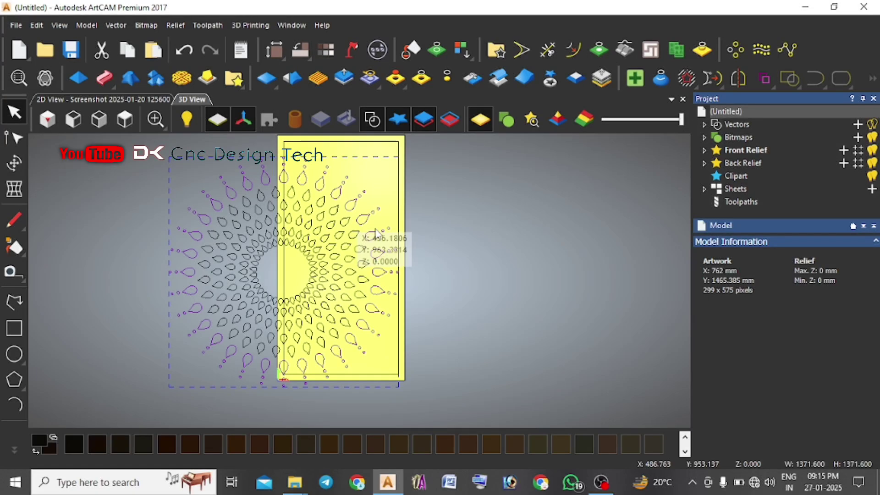
right_click(320, 270)
click(361, 93)
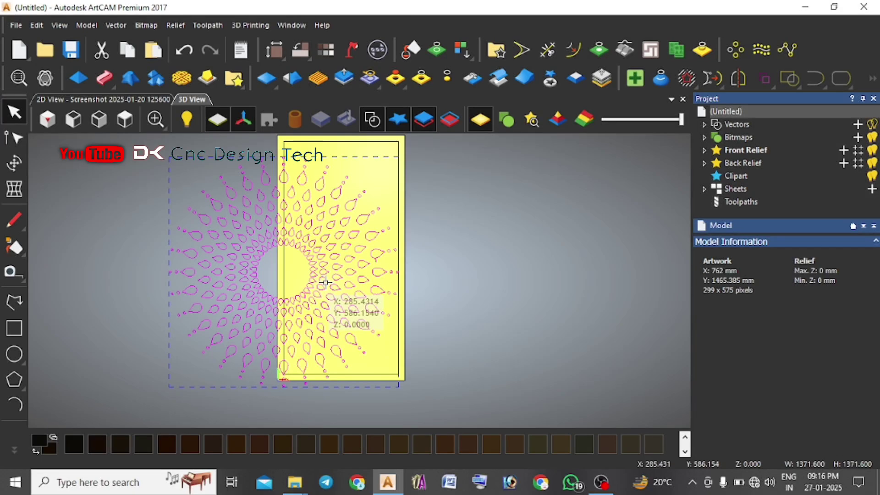
click(452, 238)
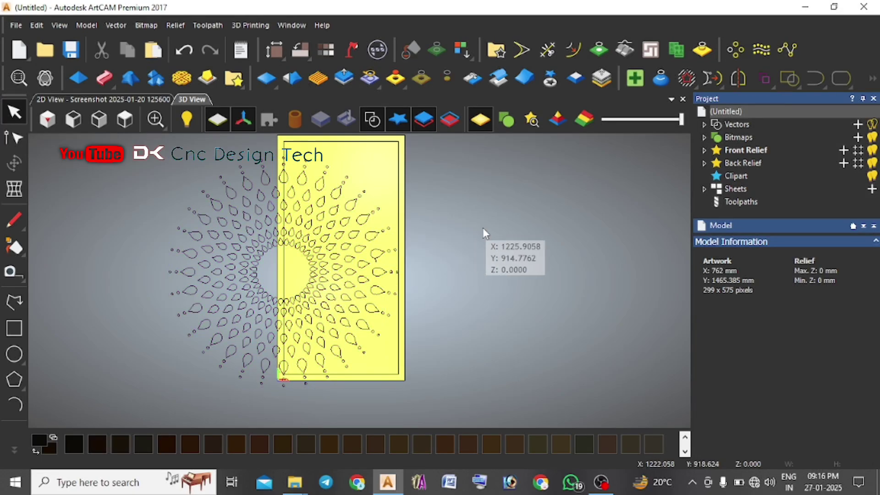
- Clip the grouped petal pattern with the inner border rectangle, using the Inside direction and Trim for overlapping vectors
click(365, 259)
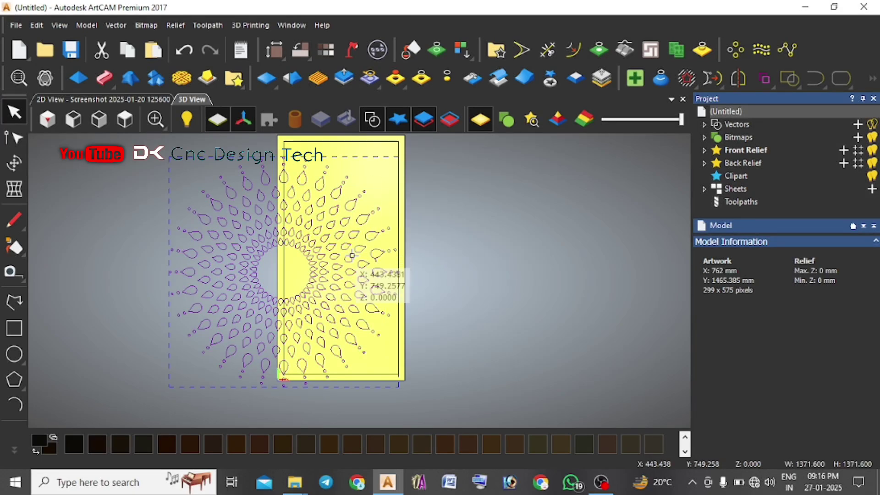
shift+click(398, 219)
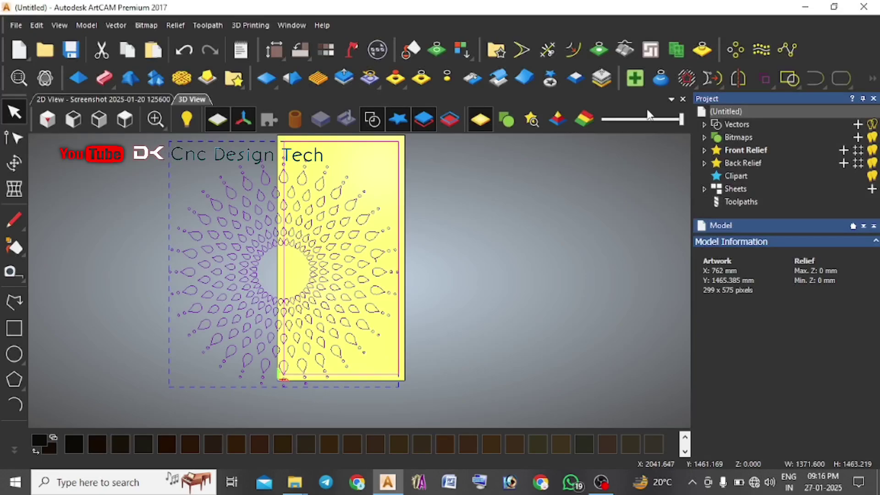
click(686, 78)
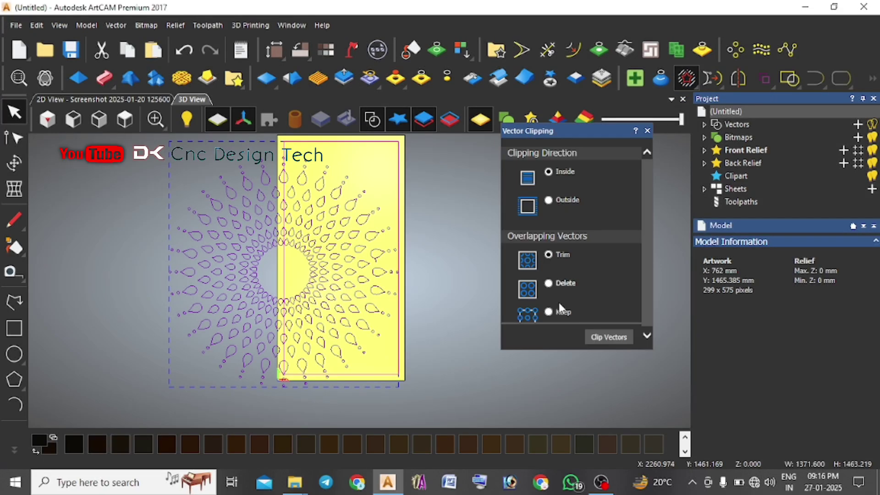
click(599, 339)
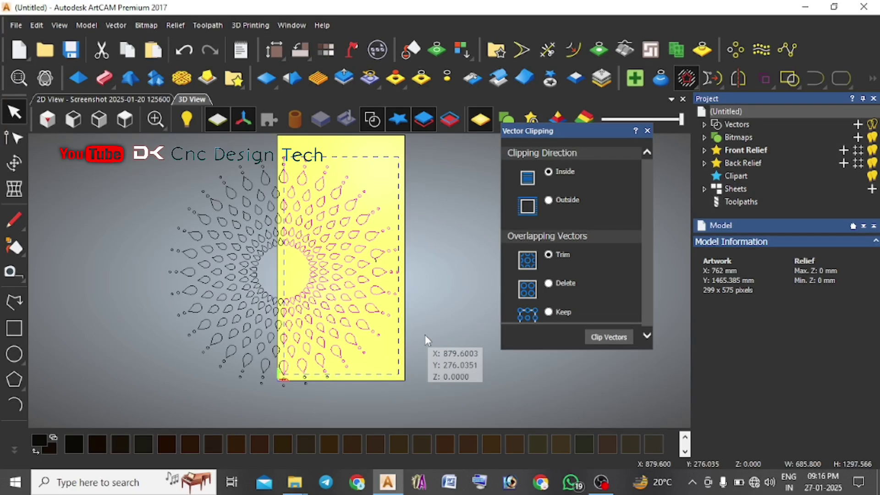
scroll(425, 334, down, 2)
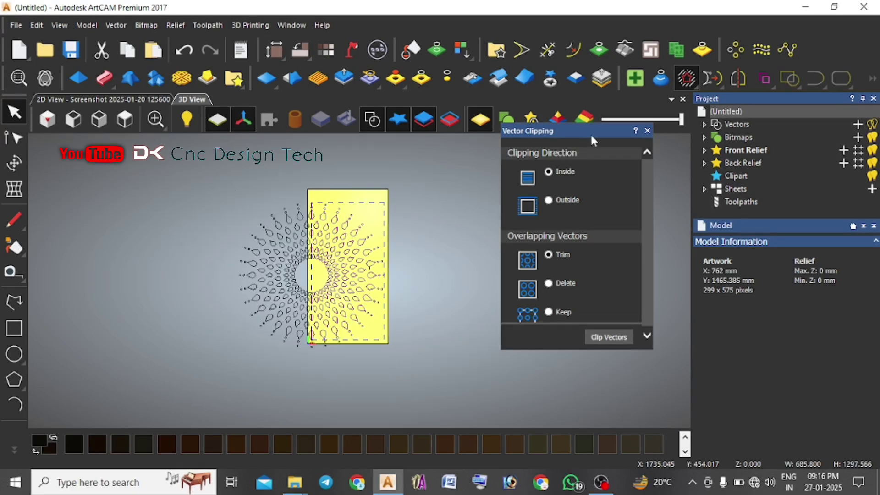
click(647, 130)
- Move the unclipped full petal pattern off the panel to the empty area on its left
click(289, 282)
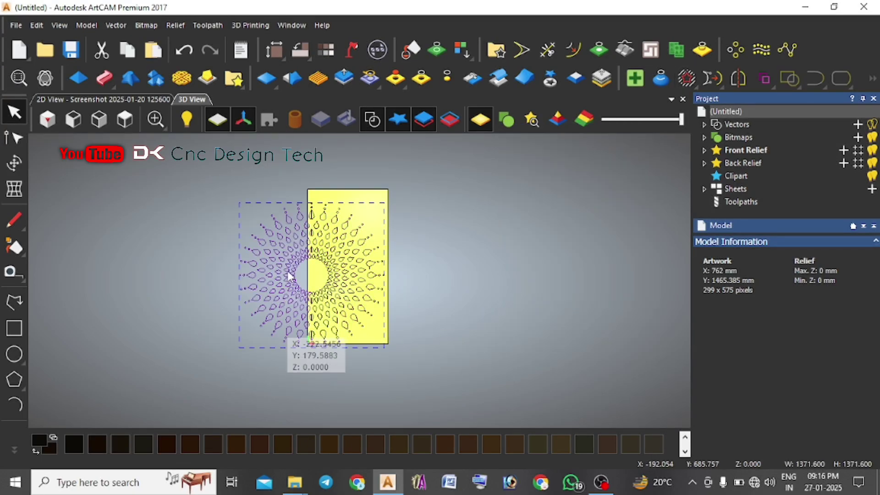
drag(289, 275, 126, 270)
click(485, 283)
- Offset the panel's outer rectangle inwards by 38.1 mm with sharp corners to recreate the inner border
click(386, 189)
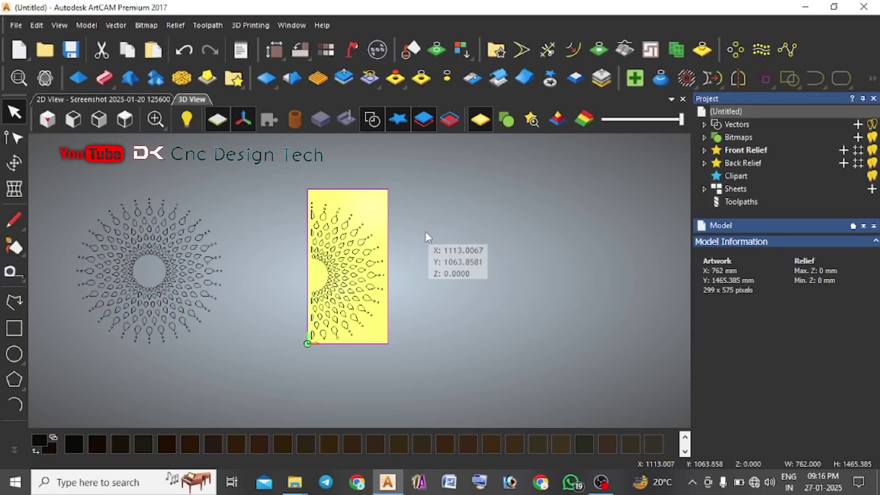
click(571, 49)
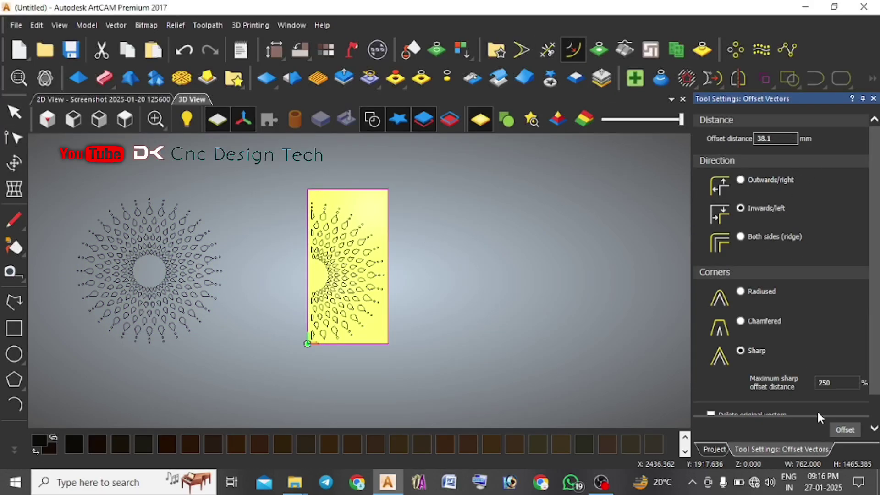
click(841, 428)
click(14, 111)
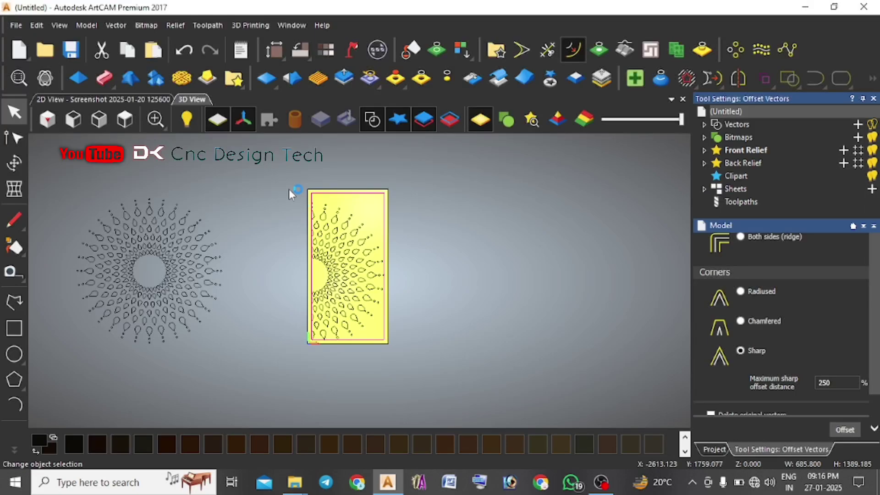
scroll(377, 237, up, 2)
scroll(438, 295, up, 1)
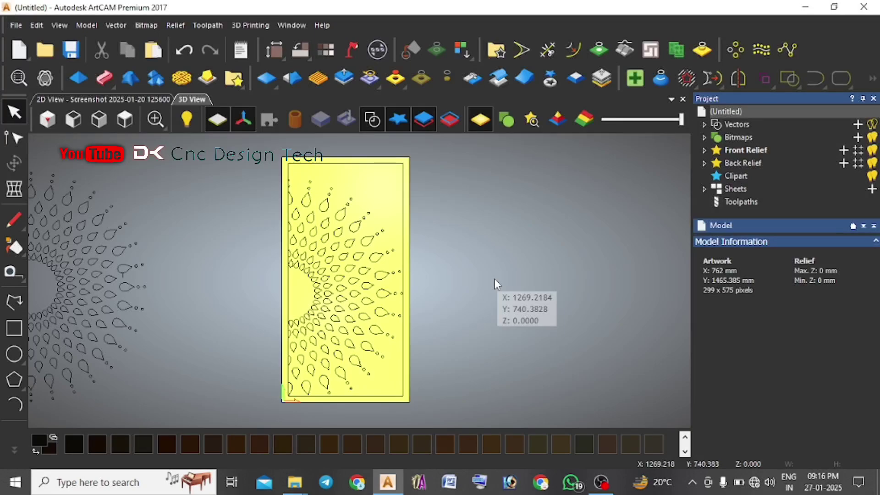
key(super+shift+s)
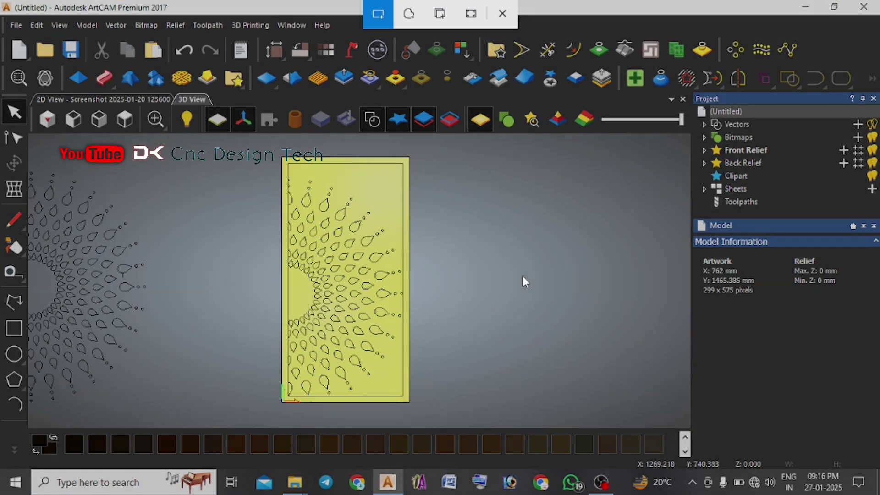
drag(162, 130, 676, 428)
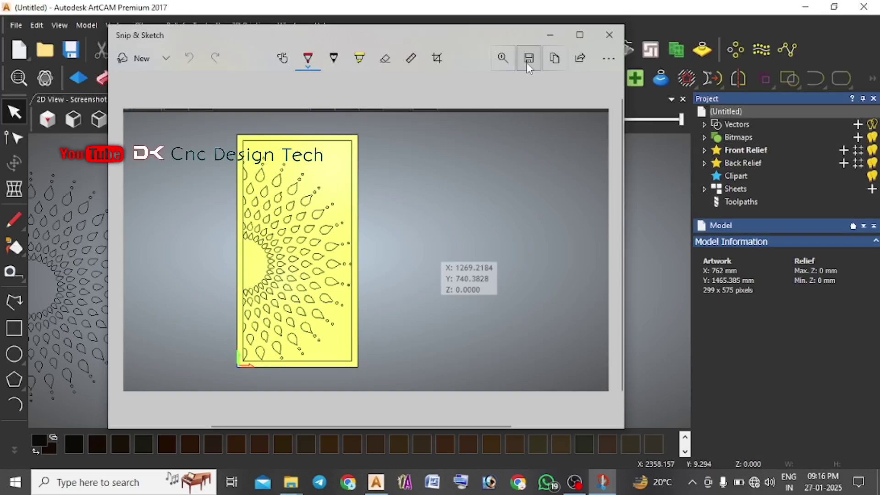
click(528, 58)
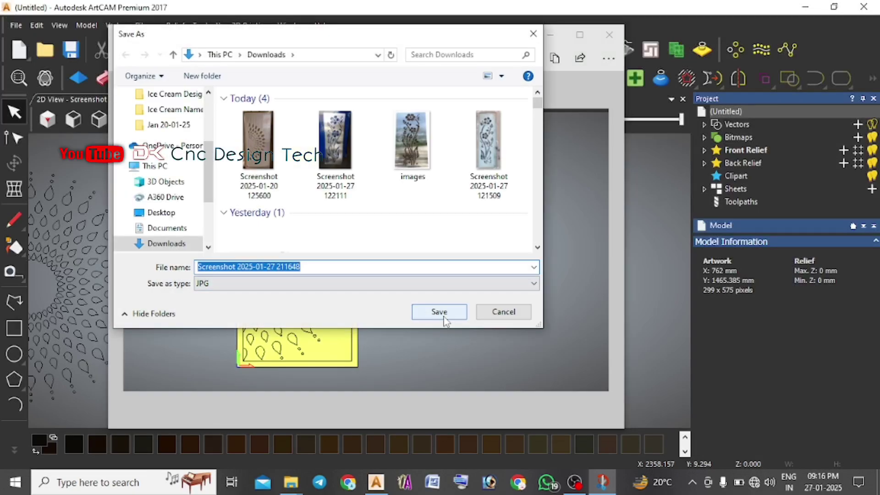
click(439, 312)
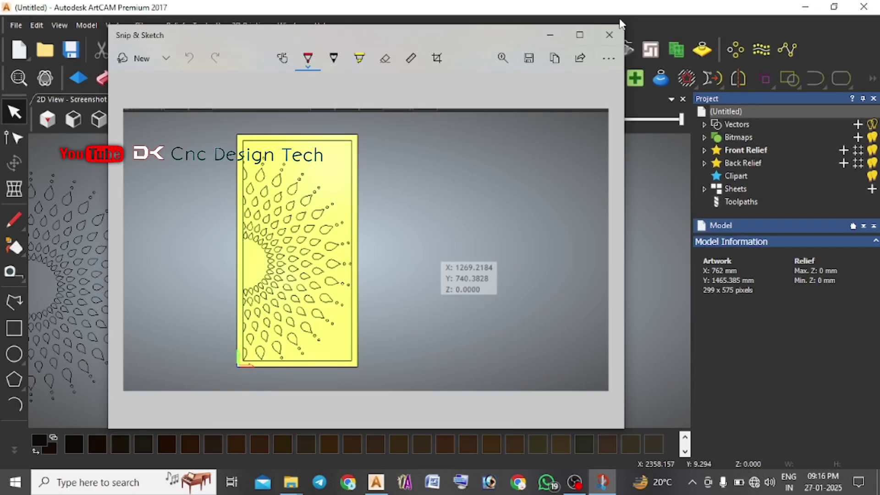
click(608, 36)
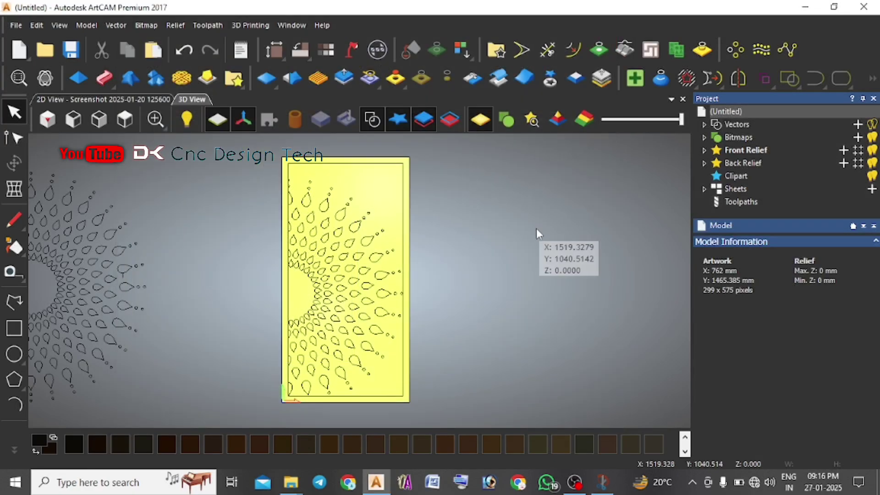